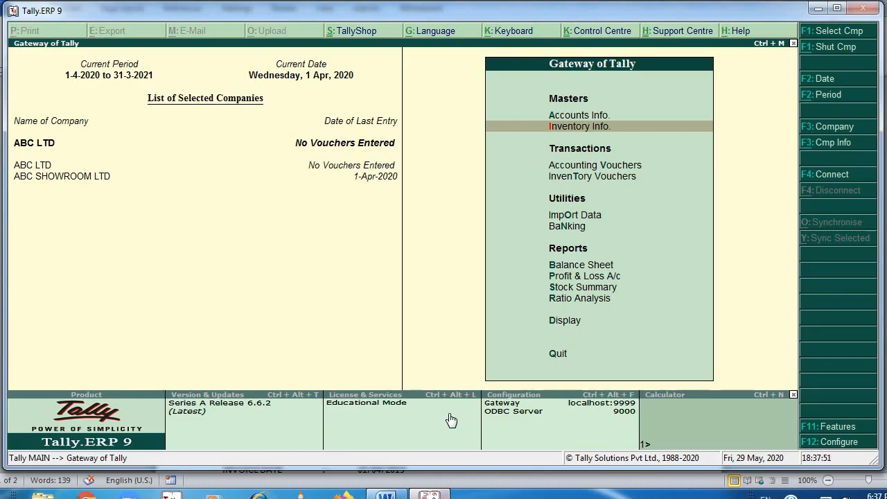
# Open a new purchase voucher for ABC LTD in item invoice mode, briefly viewing it in voucher mode
pyautogui.press('Down')
pyautogui.press('Down')
pyautogui.press('Up')
pyautogui.press('Return')
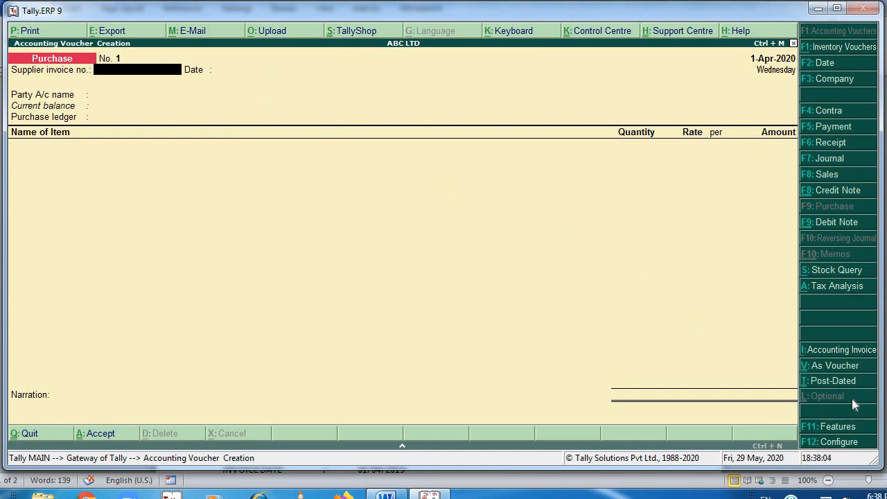
pyautogui.click(827, 369)
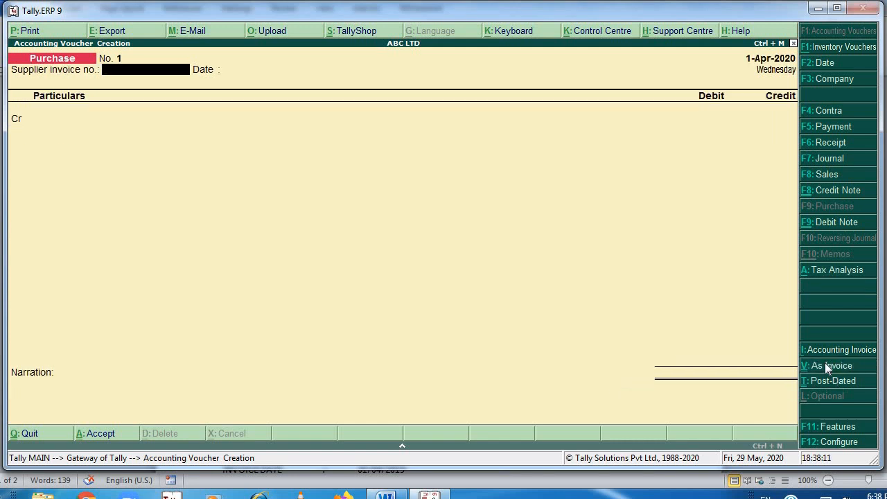
pyautogui.click(827, 370)
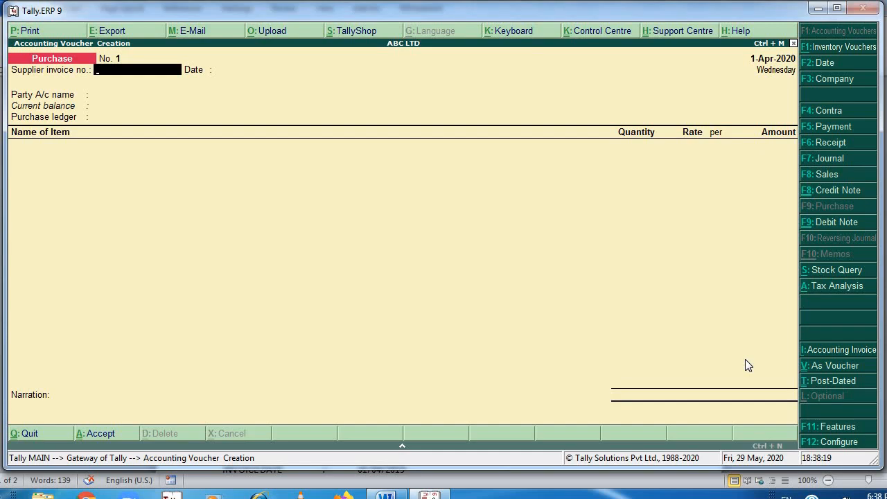
# Switch to the Word document, change the first invoice's date to 01/04/2020, and return to Tally
pyautogui.hotkey('alt', 'Tab')
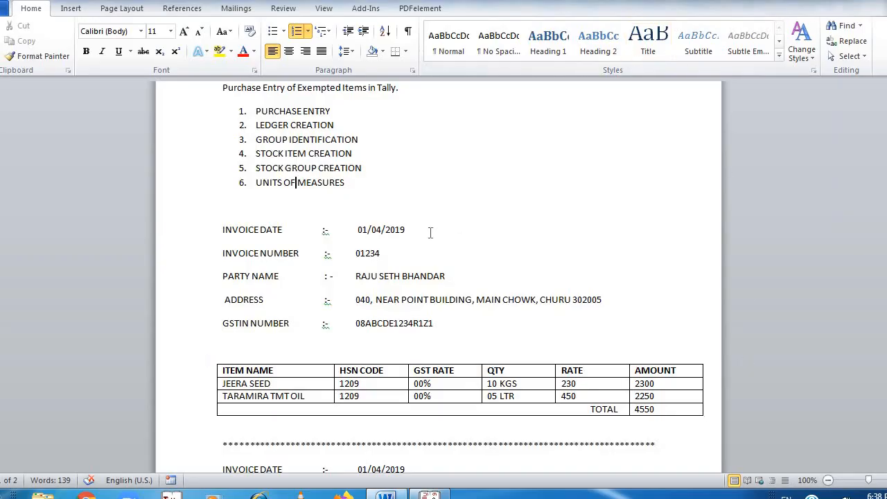
pyautogui.click(420, 229)
pyautogui.press('BackSpace')
pyautogui.press('BackSpace')
pyautogui.write('20')
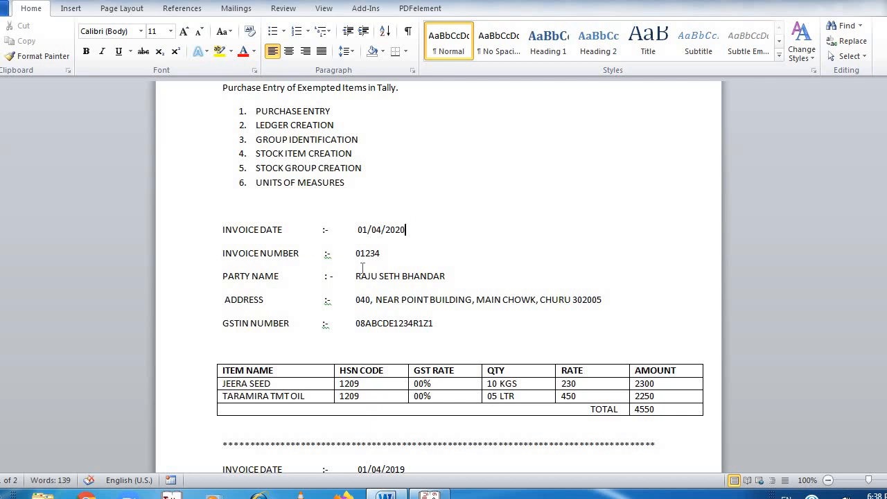
pyautogui.hotkey('alt', 'Tab')
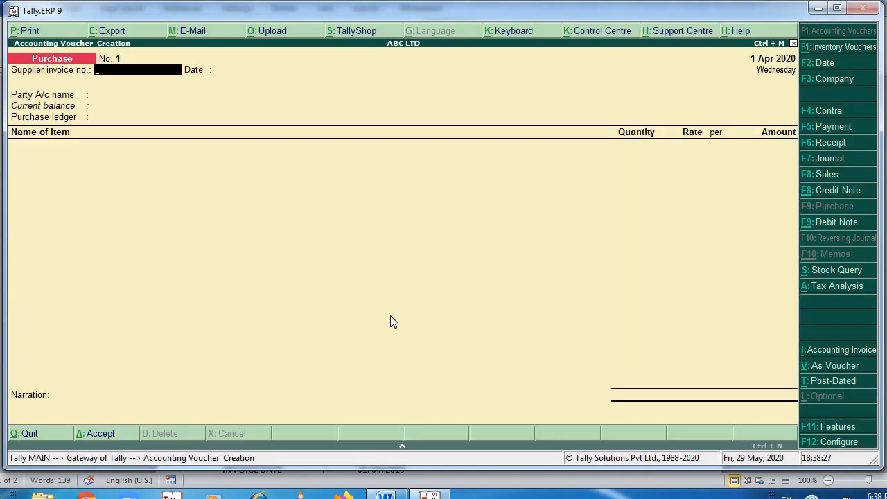
# Enter the supplier invoice number from the Word document in the purchase voucher and accept 1-Apr-2020 as its date
pyautogui.hotkey('alt', 'Tab')
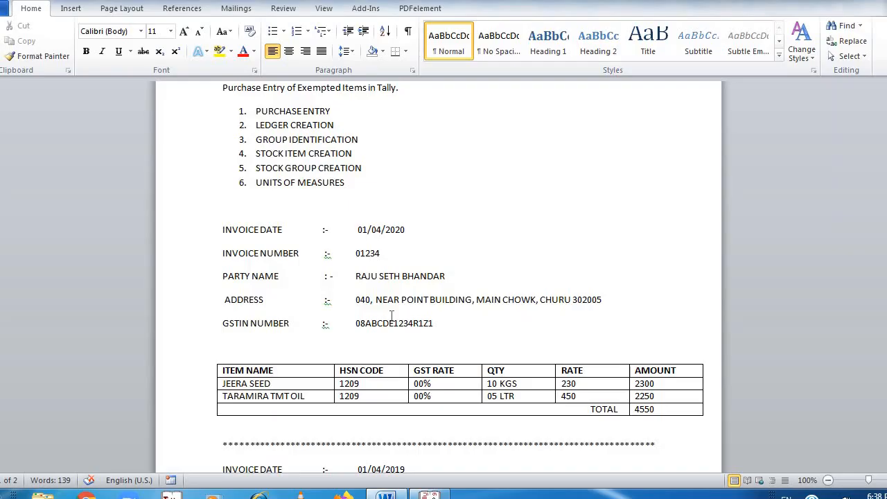
pyautogui.hotkey('alt', 'Tab')
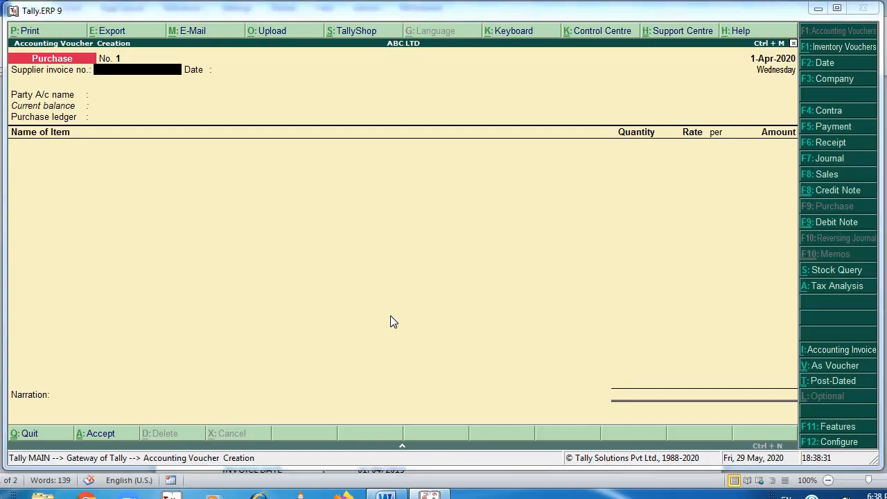
pyautogui.hotkey('alt', 'Tab')
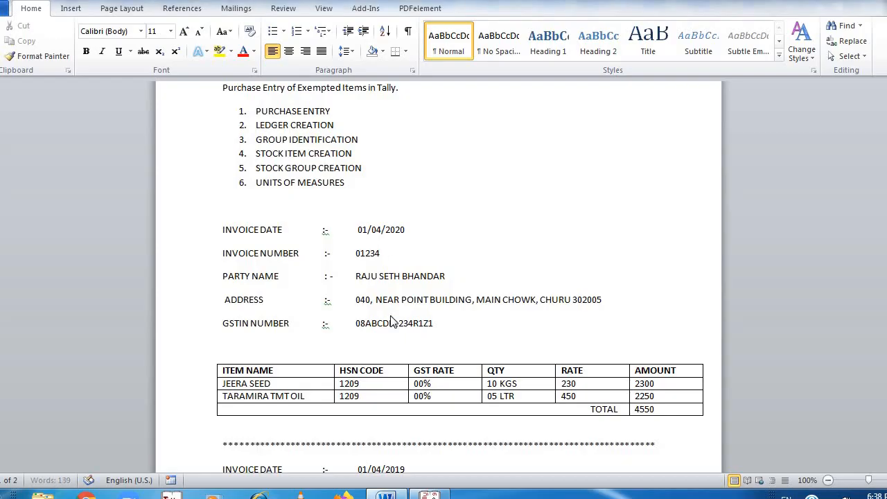
pyautogui.hotkey('alt', 'Tab')
pyautogui.write('23')
pyautogui.hotkey('alt', 'Tab')
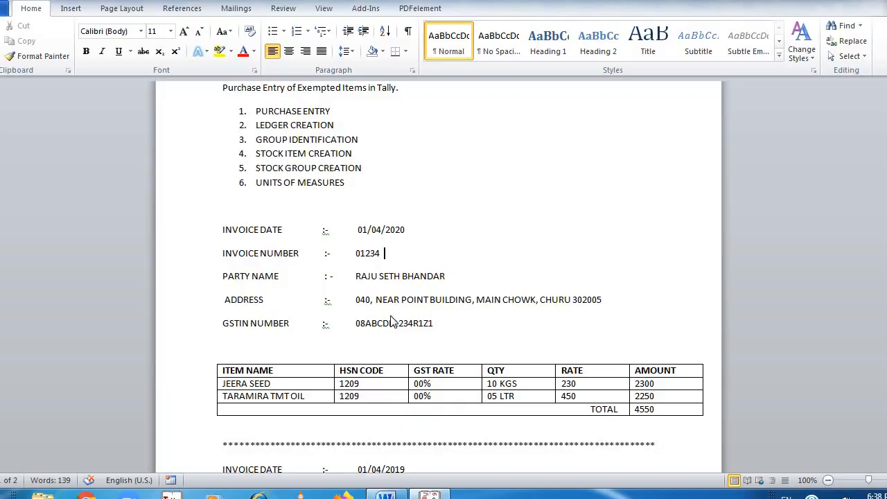
pyautogui.click(368, 241)
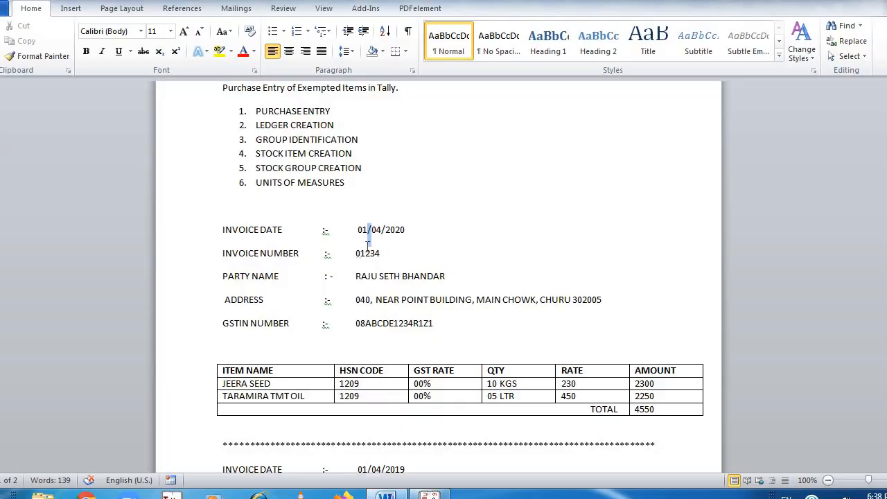
pyautogui.click(367, 255)
pyautogui.doubleClick(367, 255)
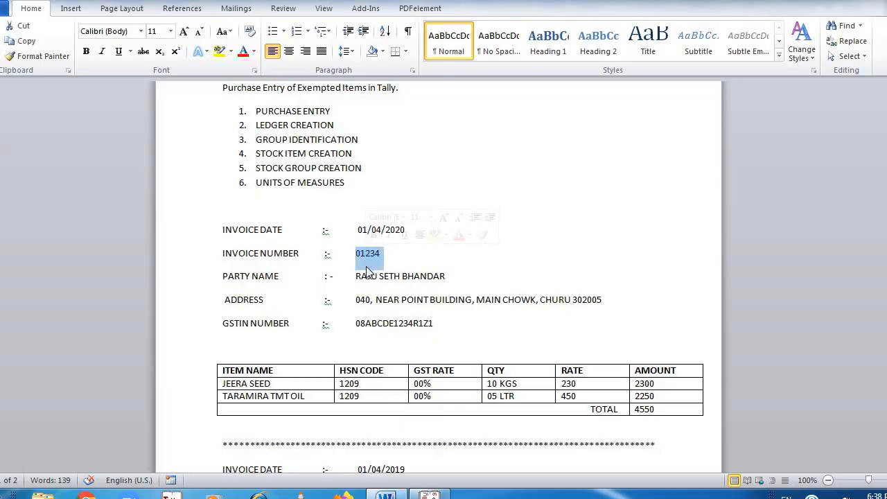
pyautogui.click(368, 270)
pyautogui.doubleClick(368, 276)
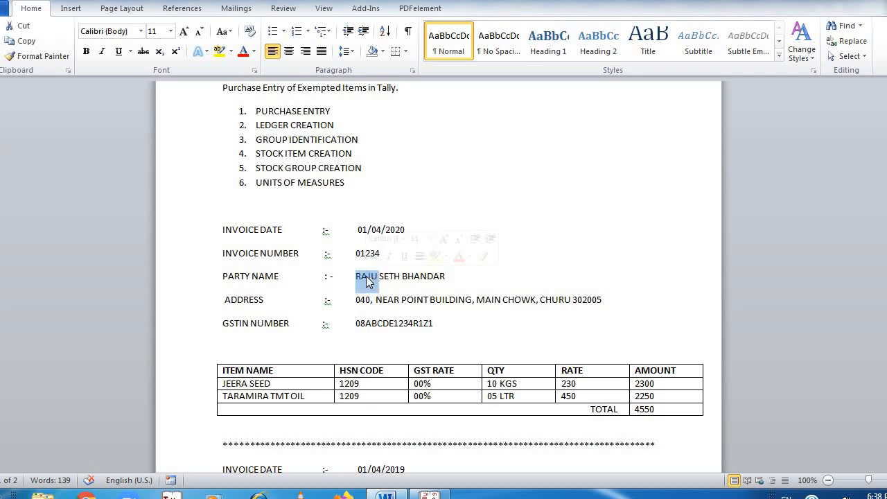
pyautogui.hotkey('alt', 'Tab')
pyautogui.press('Return')
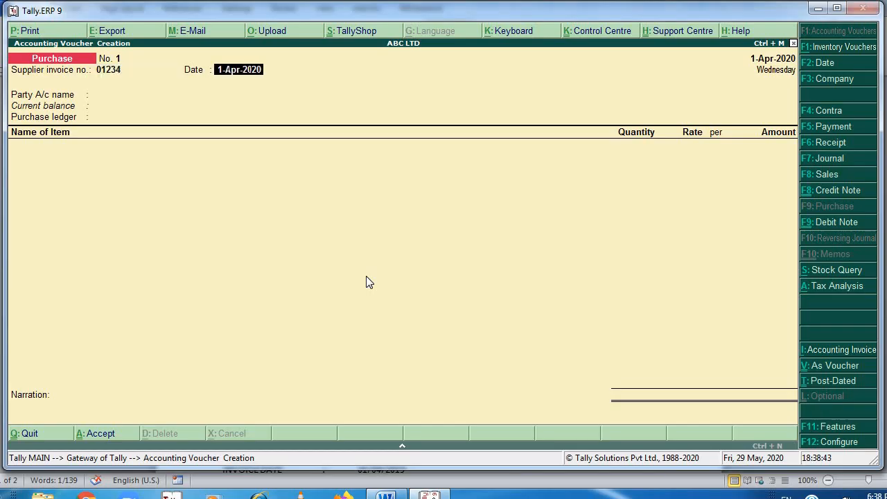
pyautogui.press('Return')
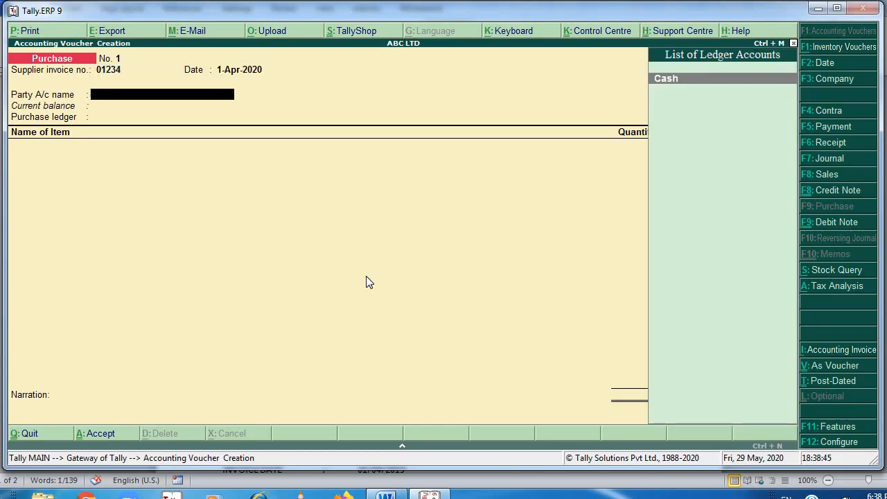
# Create a new ledger from the voucher's party account field, named with the party name from the Word invoice, without an alias
pyautogui.hotkey('alt', 'Tab')
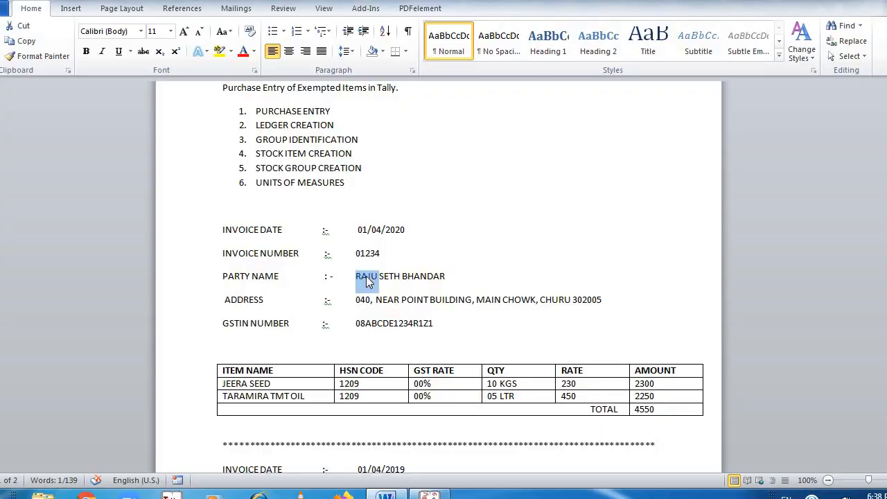
pyautogui.hotkey('alt', 'Tab')
pyautogui.write('A')
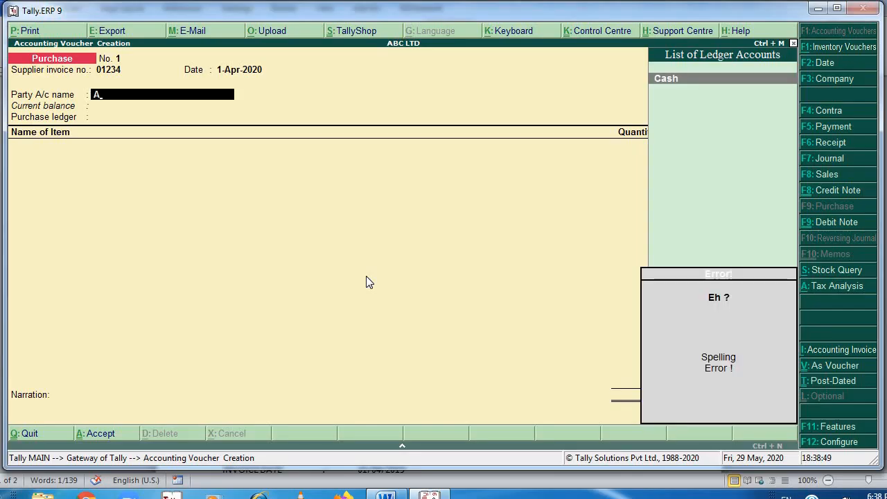
pyautogui.press('BackSpace')
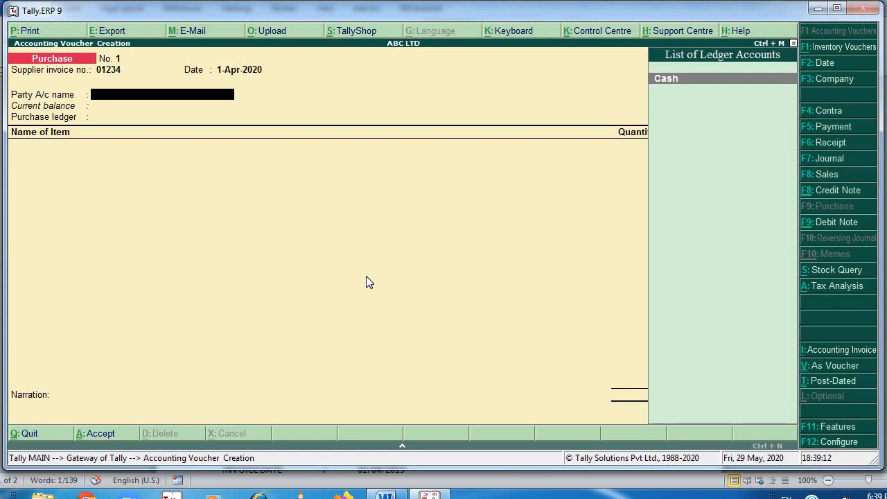
pyautogui.hotkey('alt', 'c')
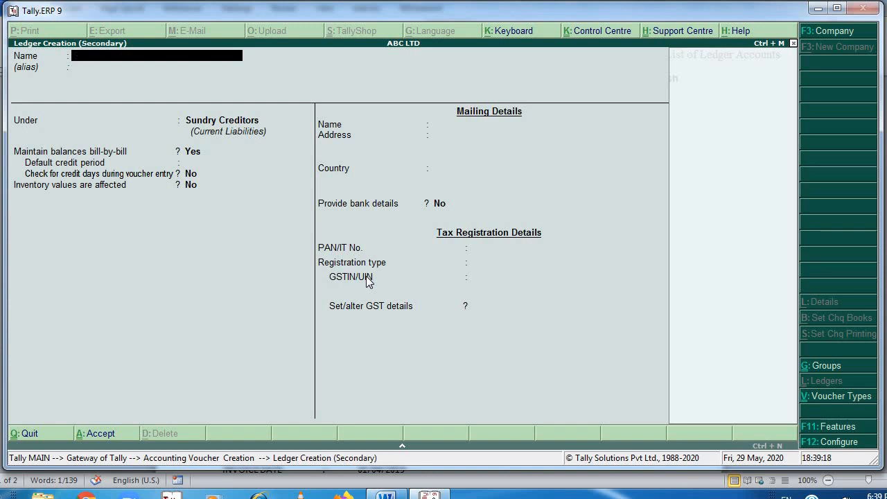
pyautogui.write('RAJU SETH BHANDAR')
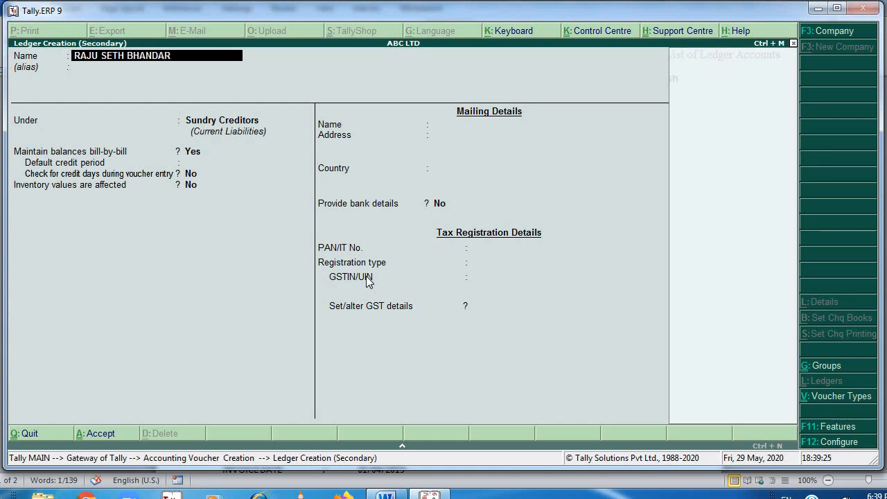
pyautogui.press('Return')
pyautogui.press('Return')
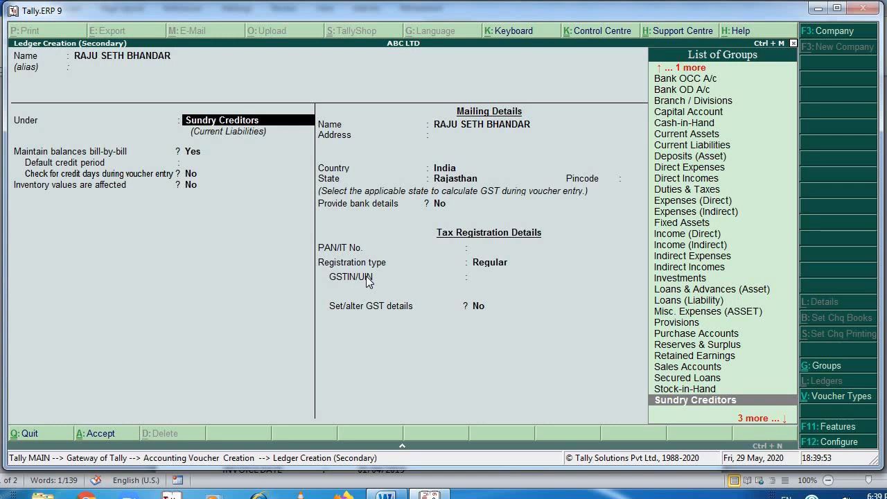
# Place the party ledger under Sundry Creditors, set bill-by-bill balances to No, and keep inventory values affected at No
pyautogui.press('Return')
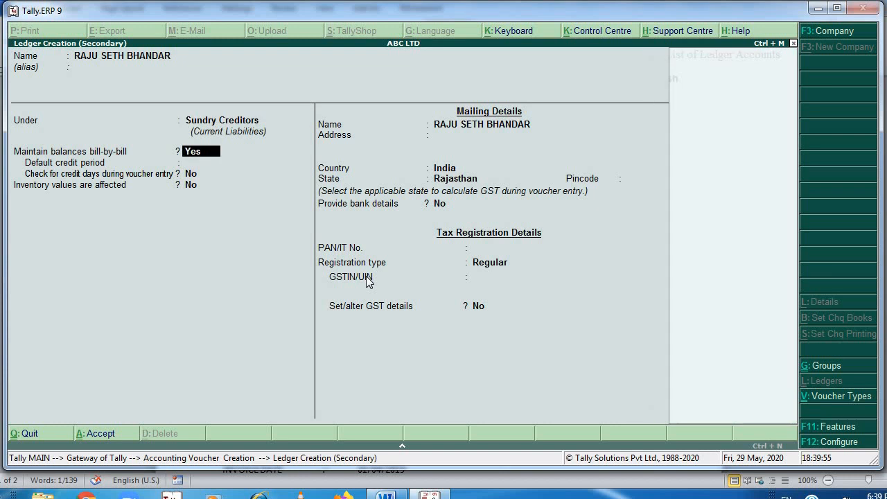
pyautogui.write('N')
pyautogui.press('Return')
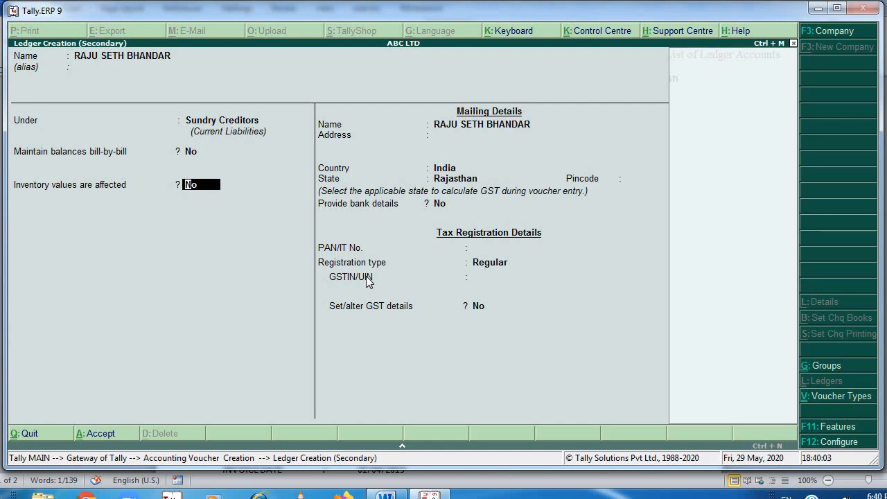
pyautogui.press('Return')
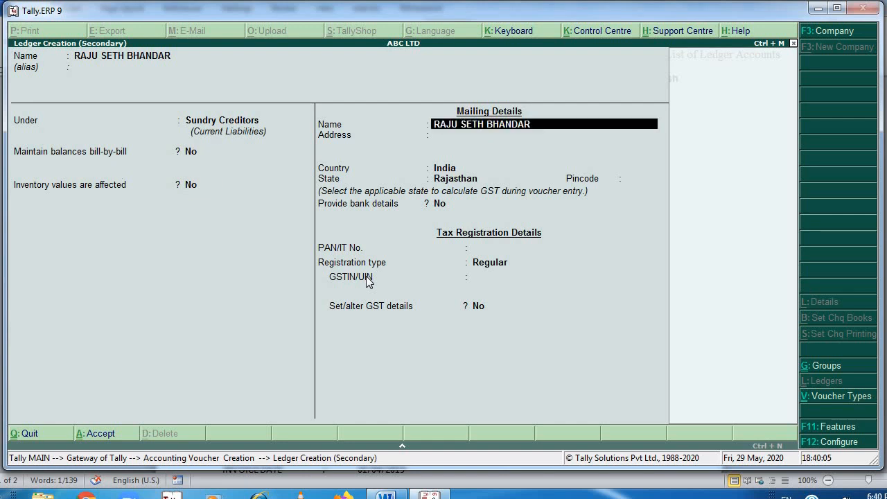
# Keep the mailing name and enter the party's street address and town from the Word invoice in the ledger's mailing details
pyautogui.press('Return')
pyautogui.press('Return')
pyautogui.press('BackSpace')
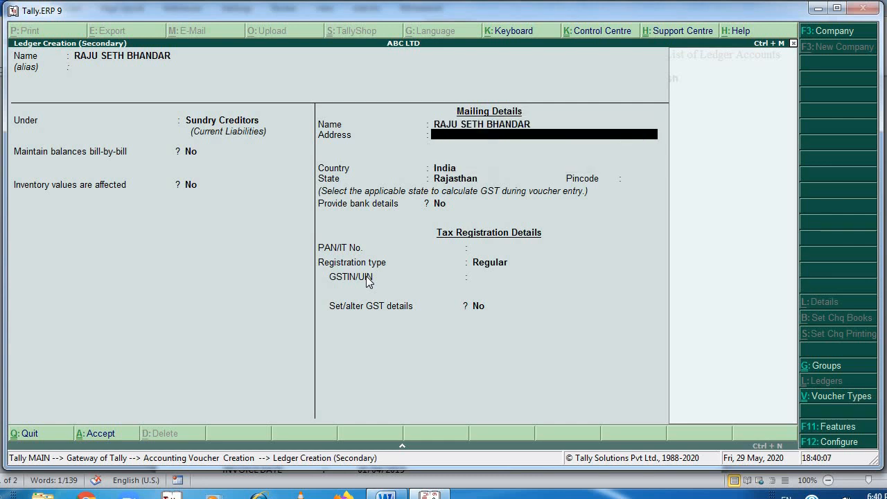
pyautogui.hotkey('alt', 'Tab')
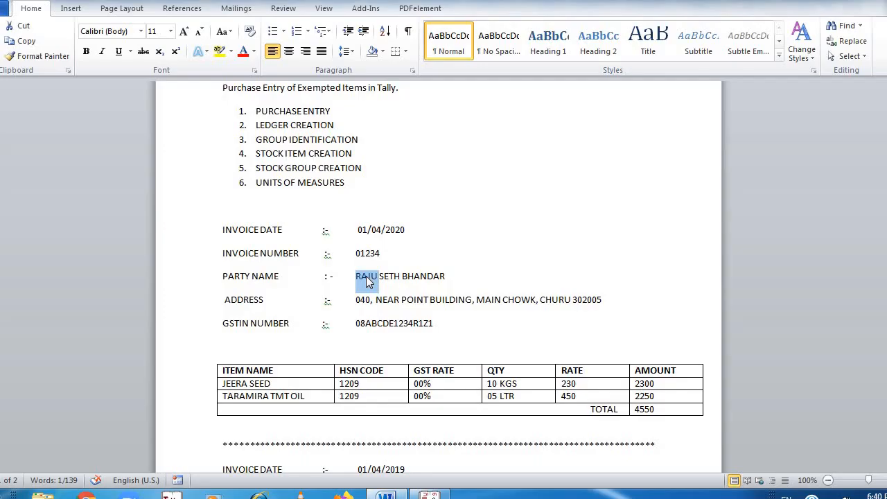
pyautogui.hotkey('alt', 'Tab')
pyautogui.write('040, NEAR')
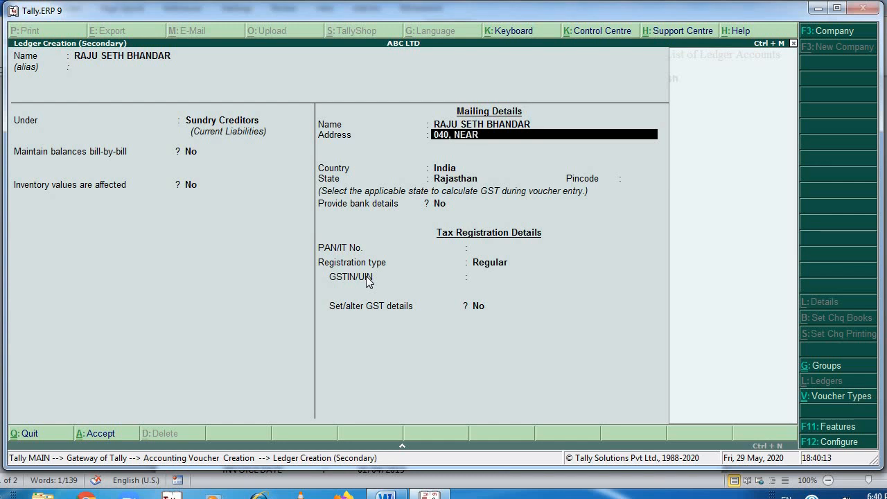
pyautogui.write(' POINT BUILDING, MAIN CHOWK')
pyautogui.hotkey('alt', 'Tab')
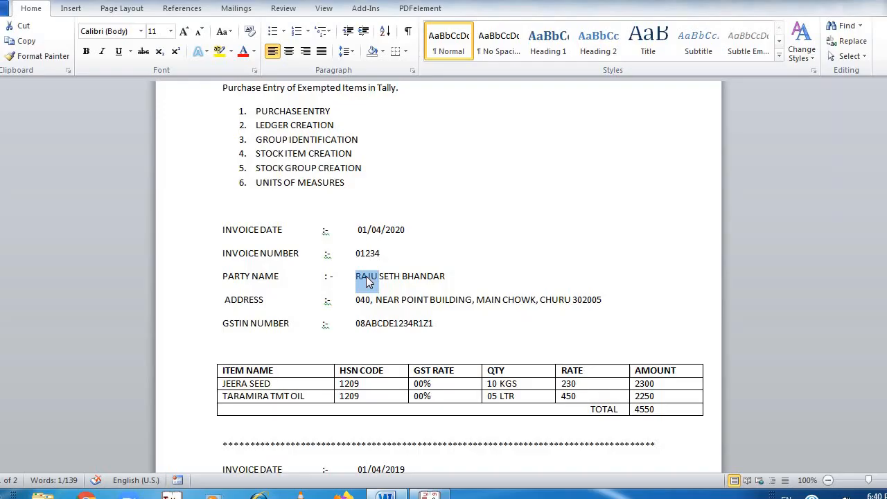
pyautogui.hotkey('alt', 'Tab')
pyautogui.write('CHURU')
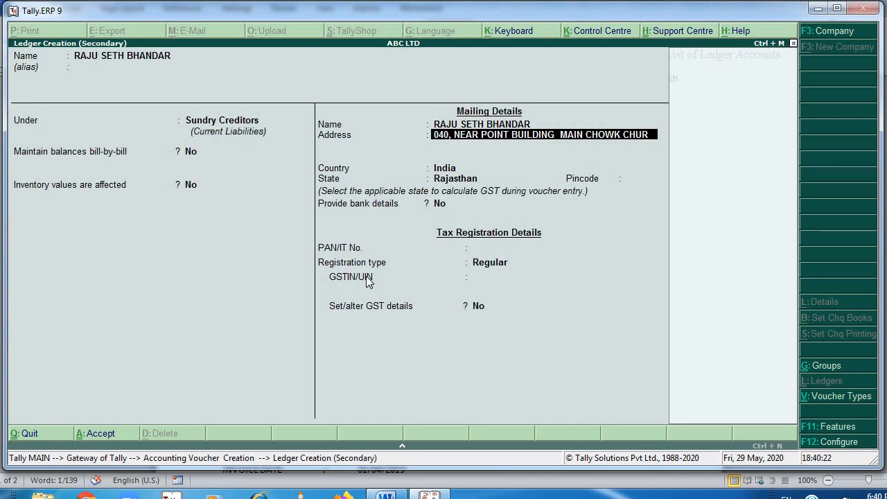
pyautogui.press('Return')
pyautogui.press('Return')
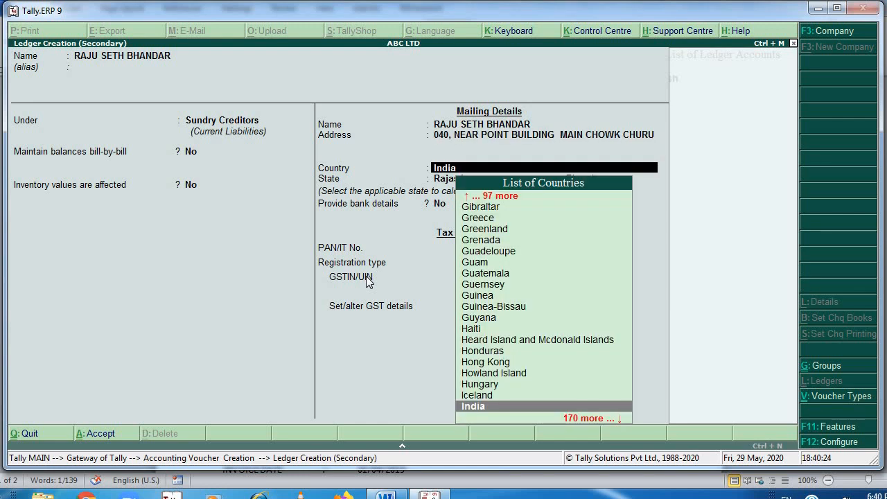
# Accept India as country and Rajasthan as state, and enter the party's pincode from the Word invoice
pyautogui.press('Return')
pyautogui.press('Return')
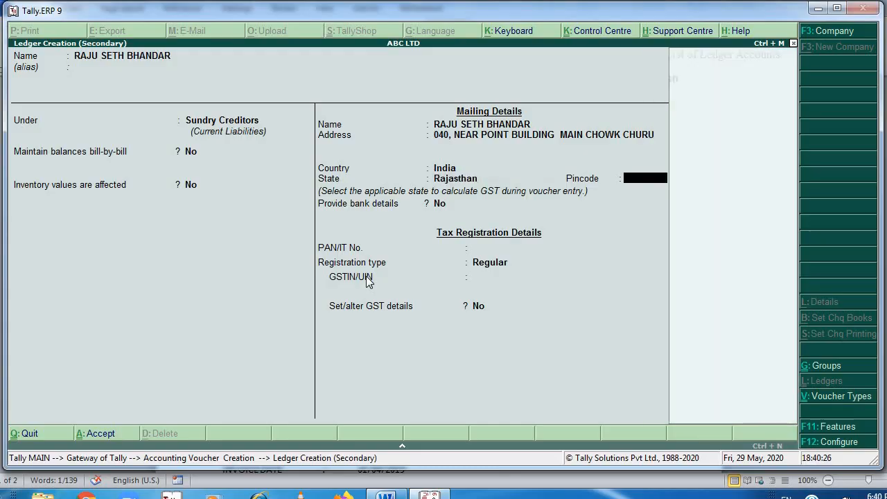
pyautogui.hotkey('alt', 'Tab')
pyautogui.hotkey('ctrl', 'x')
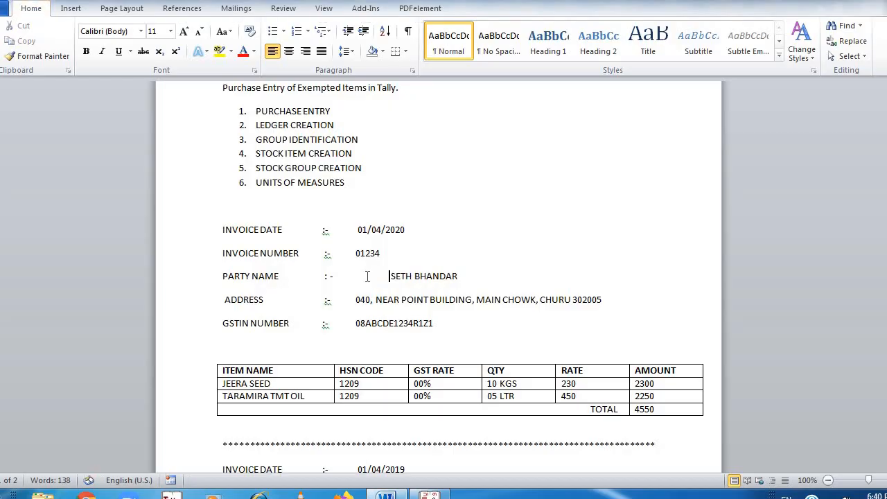
pyautogui.hotkey('ctrl', 'z')
pyautogui.hotkey('alt', 'Tab')
pyautogui.write('302005')
pyautogui.press('Return')
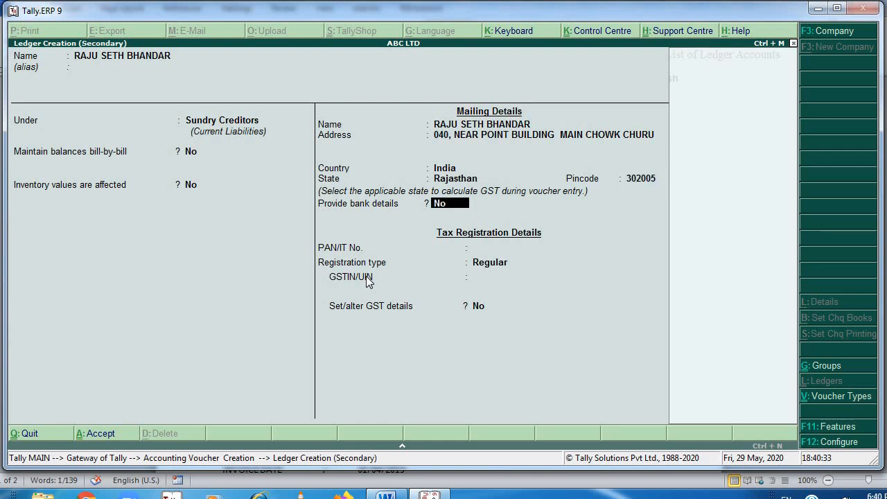
# Keep bank details at No, leave the PAN/IT number blank, and accept Regular as the registration type
pyautogui.press('Return')
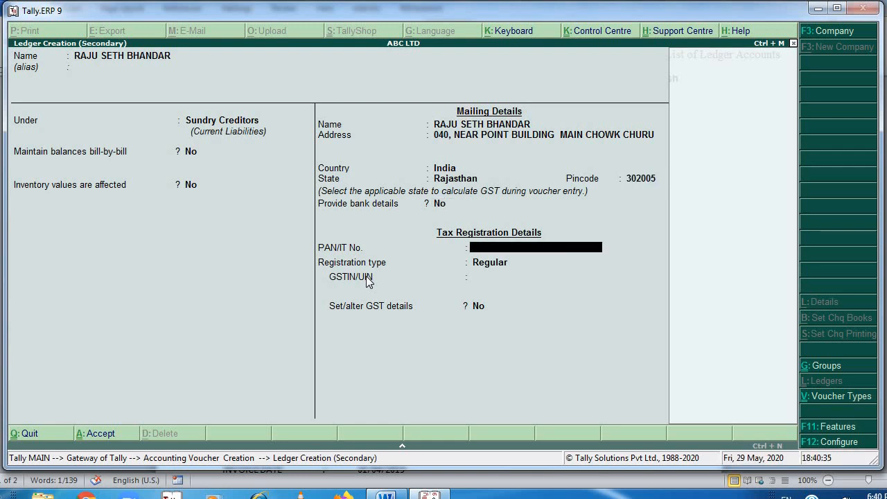
pyautogui.press('Return')
pyautogui.press('Return')
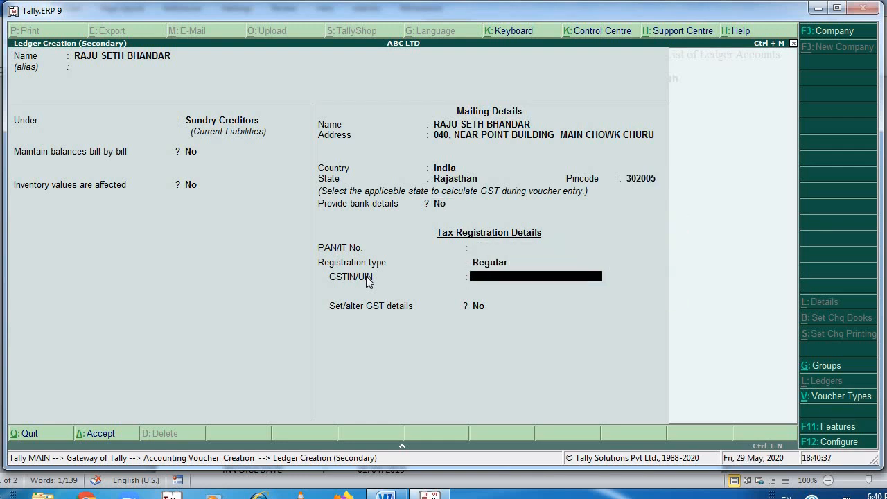
# Enter the party's GSTIN from the Word invoice, keep Set/alter GST details at No, and save the party ledger
pyautogui.hotkey('alt', 'Tab')
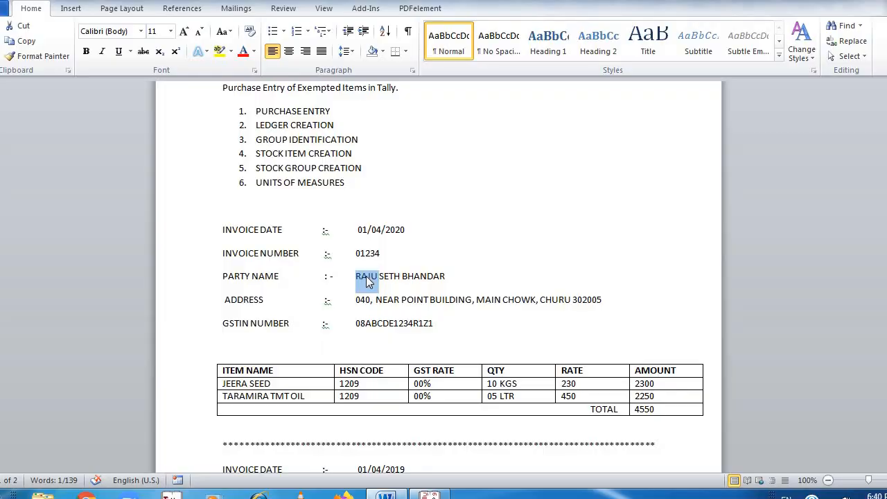
pyautogui.hotkey('alt', 'Tab')
pyautogui.write('08')
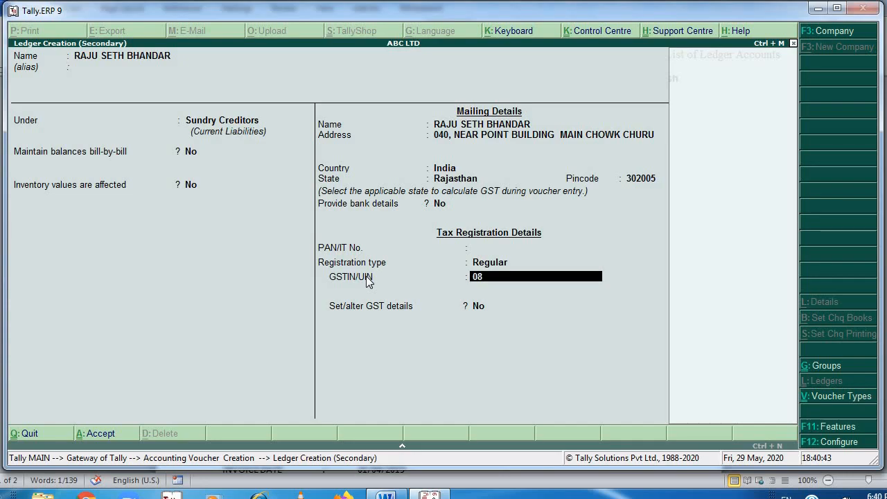
pyautogui.hotkey('alt', 'Tab')
pyautogui.hotkey('alt', 'Tab')
pyautogui.write('ABCDE1234R1Z1')
pyautogui.hotkey('alt', 'Tab')
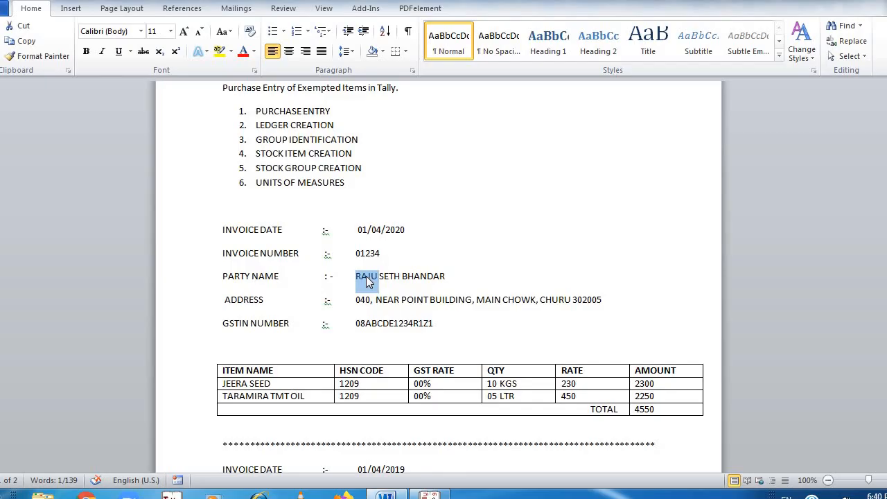
pyautogui.hotkey('alt', 'Tab')
pyautogui.press('Return')
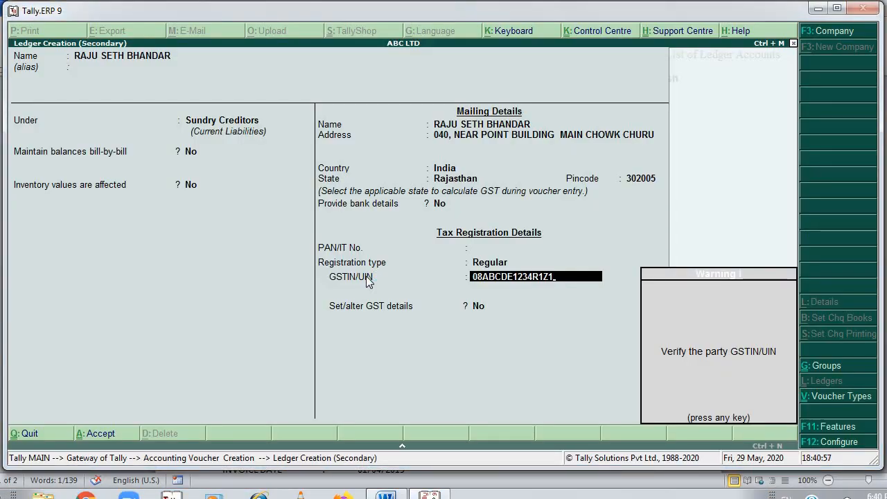
pyautogui.press('Return')
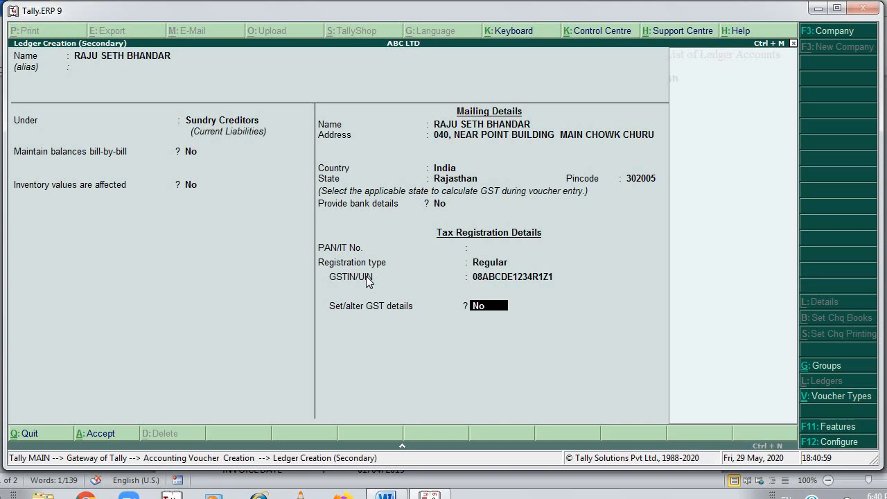
pyautogui.press('Return')
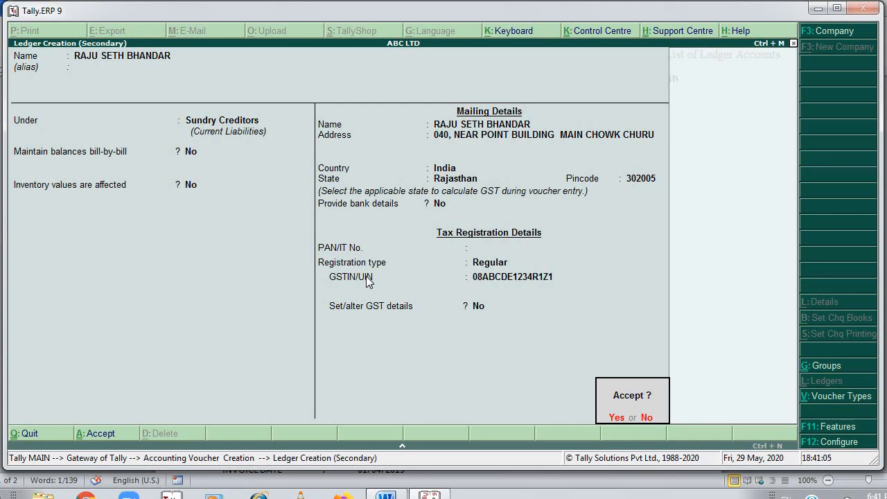
pyautogui.press('Return')
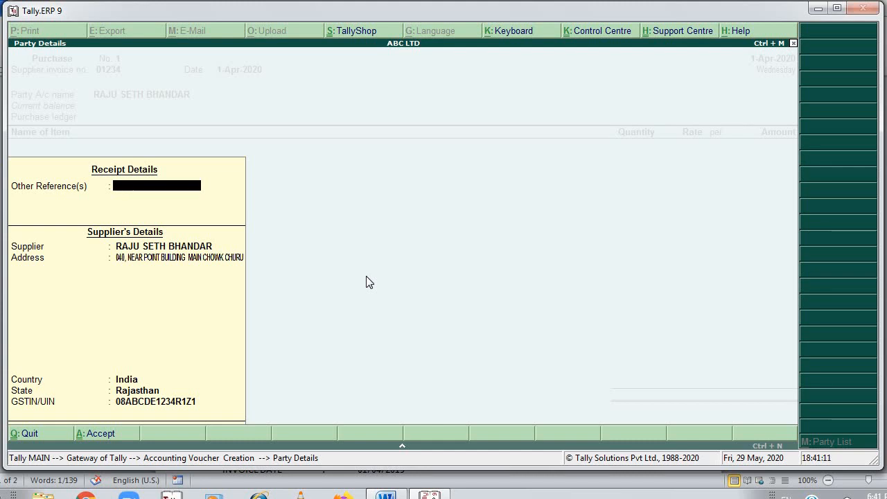
# Leave other references blank and accept the prefilled supplier details for the purchase voucher
pyautogui.press('Return')
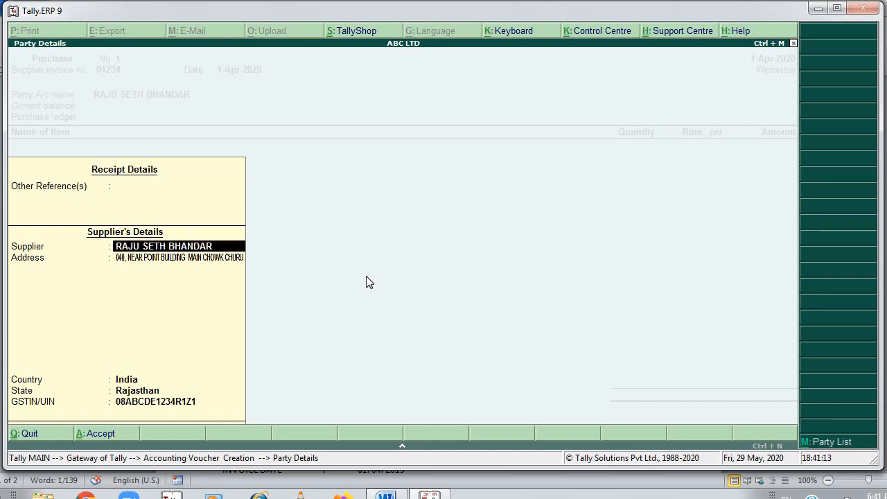
pyautogui.press('Return')
pyautogui.press('Return')
pyautogui.press('Return')
pyautogui.press('Return')
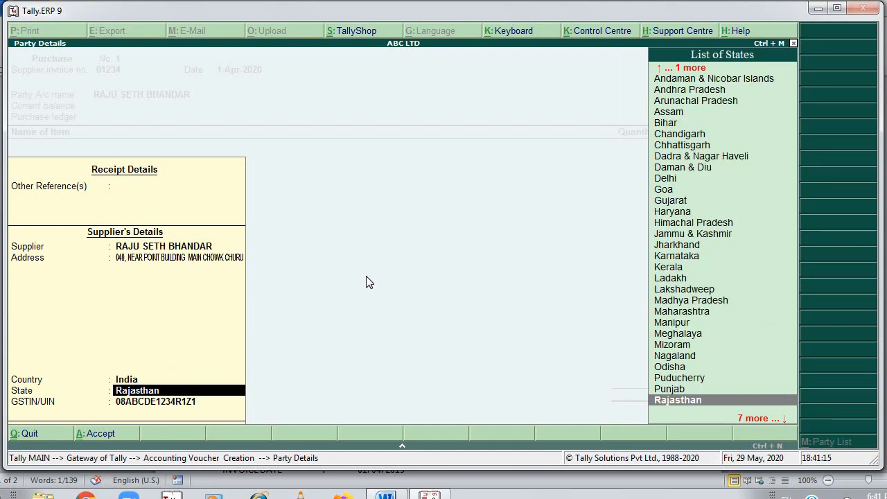
pyautogui.press('Return')
pyautogui.press('Return')
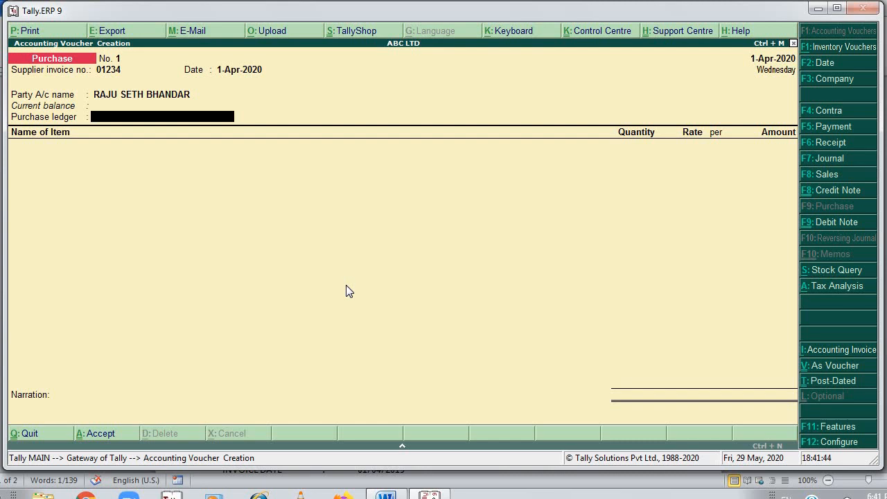
# Create a new purchase ledger from the voucher, name it PURCHASE EXEMPTED, and leave the alias blank
pyautogui.hotkey('alt', 'c')
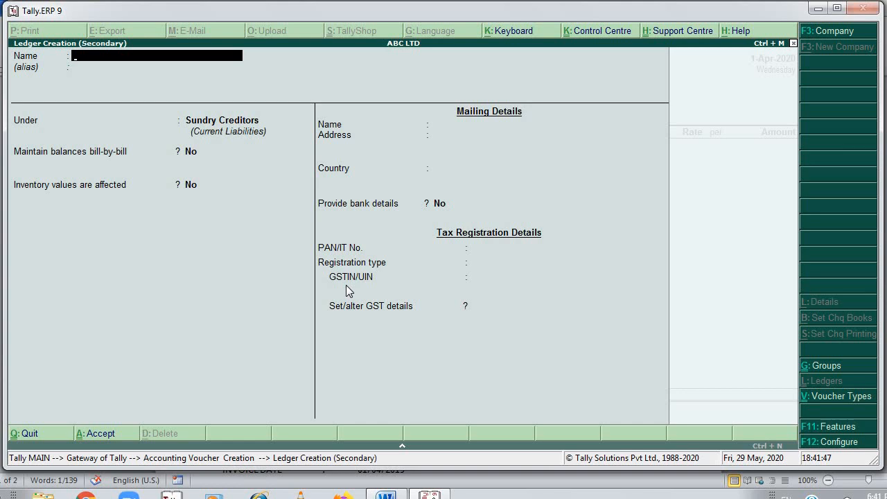
pyautogui.write('PURCHASE')
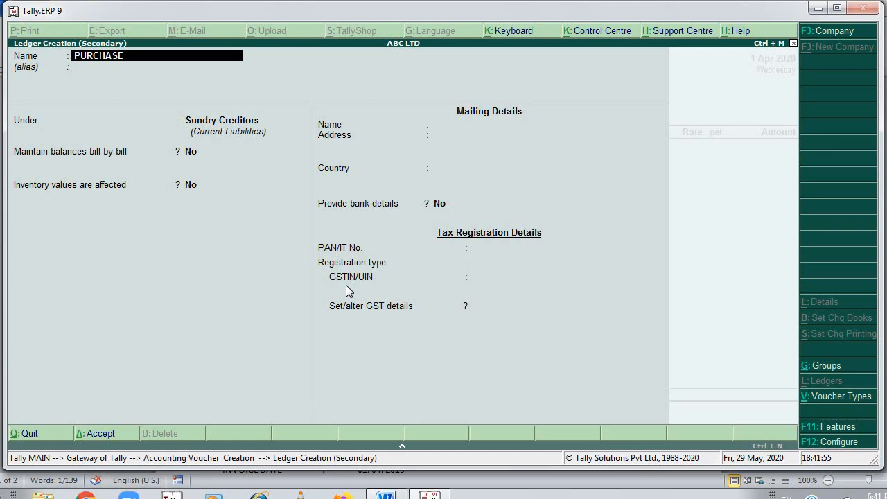
pyautogui.write(' @ 00%')
pyautogui.press('BackSpace')
pyautogui.press('BackSpace')
pyautogui.press('BackSpace')
pyautogui.press('BackSpace')
pyautogui.press('BackSpace')
pyautogui.press('BackSpace')
pyautogui.write('EXEMPTED')
pyautogui.press('Return')
pyautogui.press('Return')
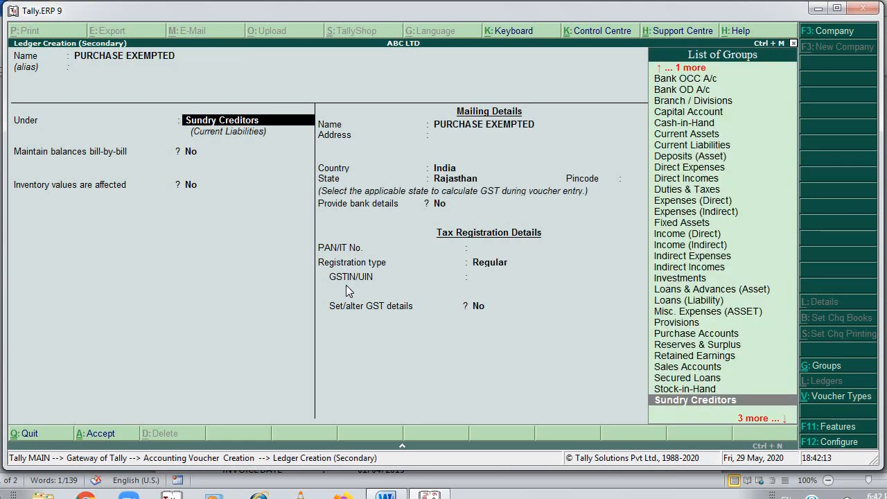
# Place the ledger under Purchase Accounts, keeping inventory values affected at Yes, ledger type Not Applicable, and GST Applicable
pyautogui.write('PU')
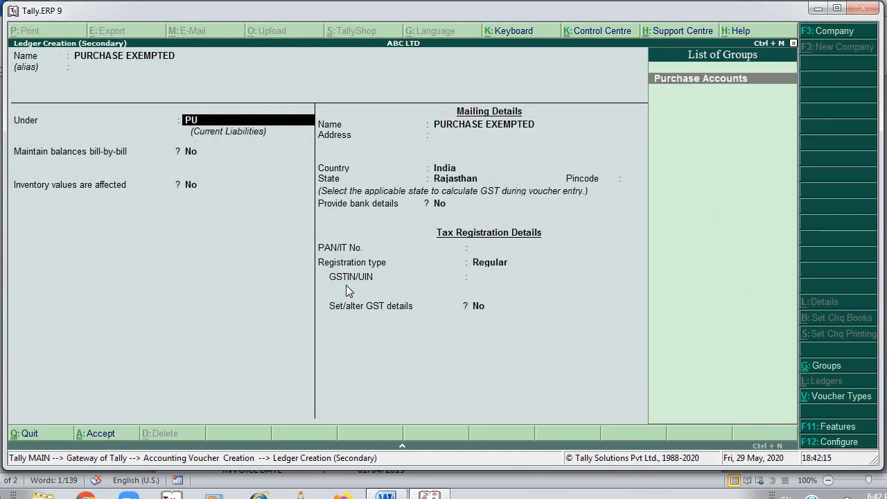
pyautogui.press('Return')
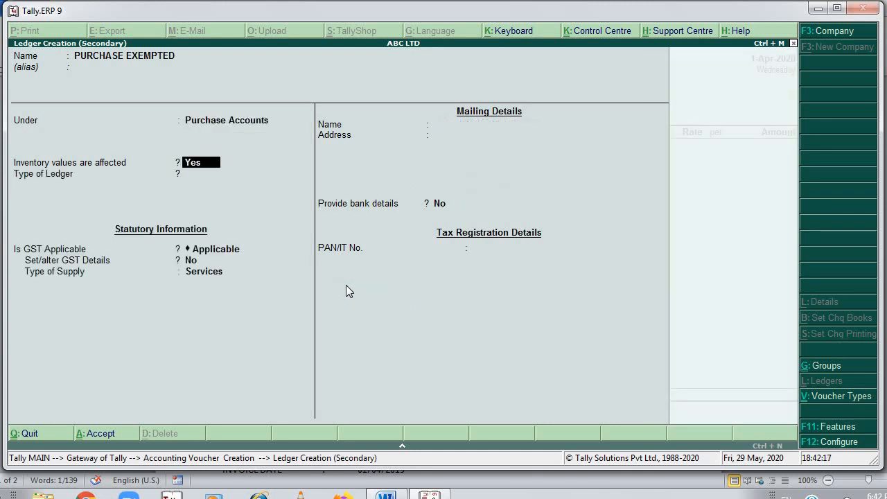
pyautogui.press('Return')
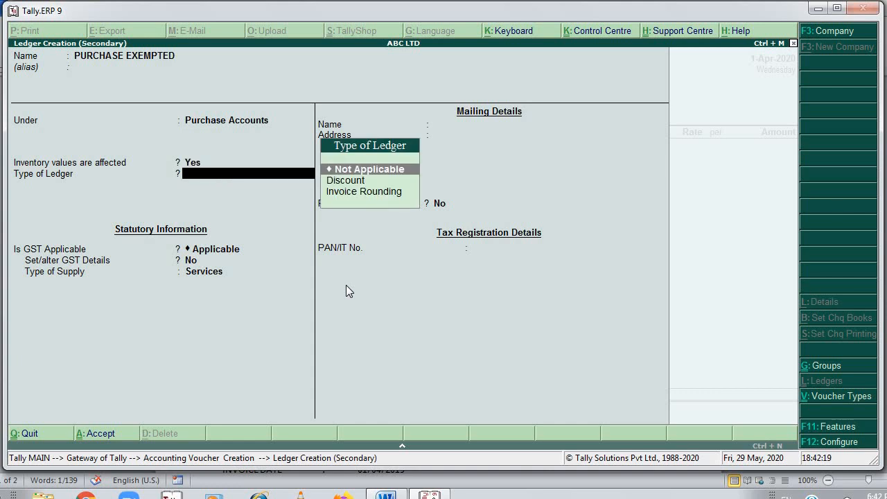
pyautogui.press('Return')
pyautogui.press('Return')
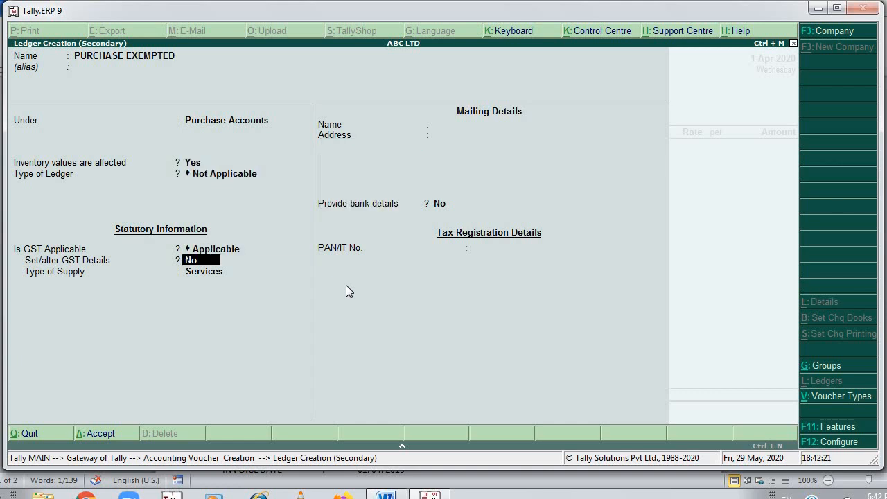
# Set the ledger's type of supply to Goods and keep bank details at No
pyautogui.press('Return')
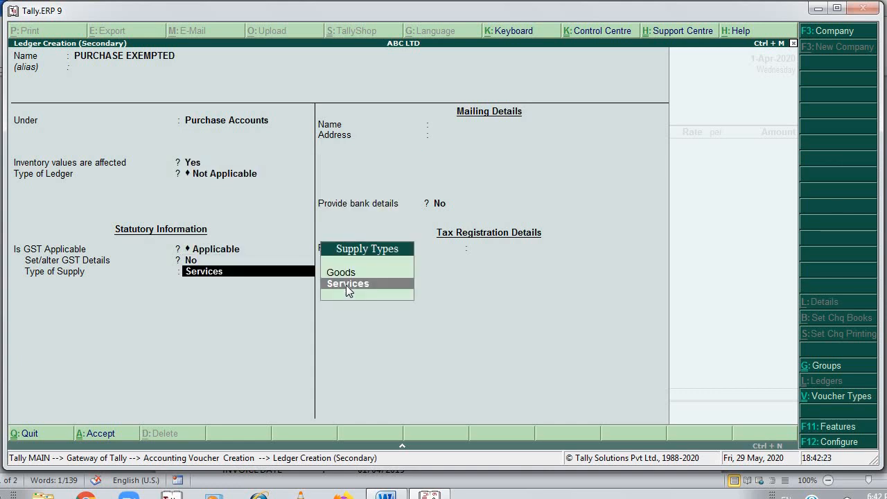
pyautogui.press('Up')
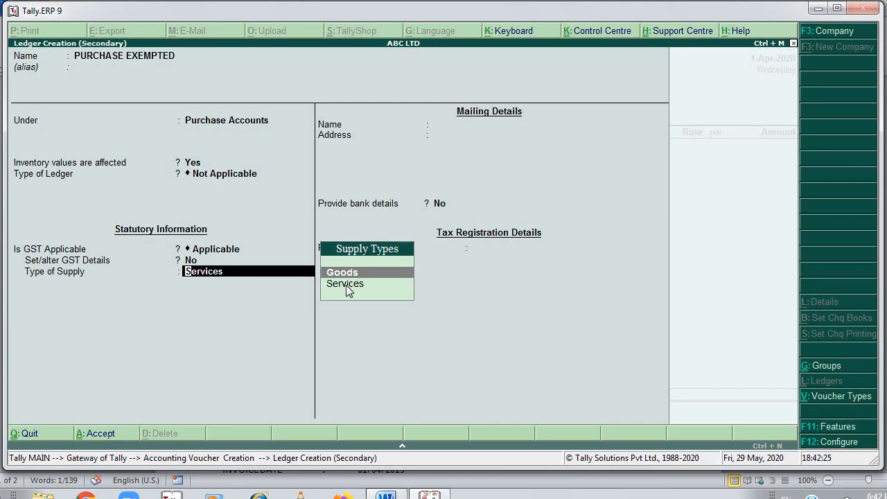
pyautogui.press('Return')
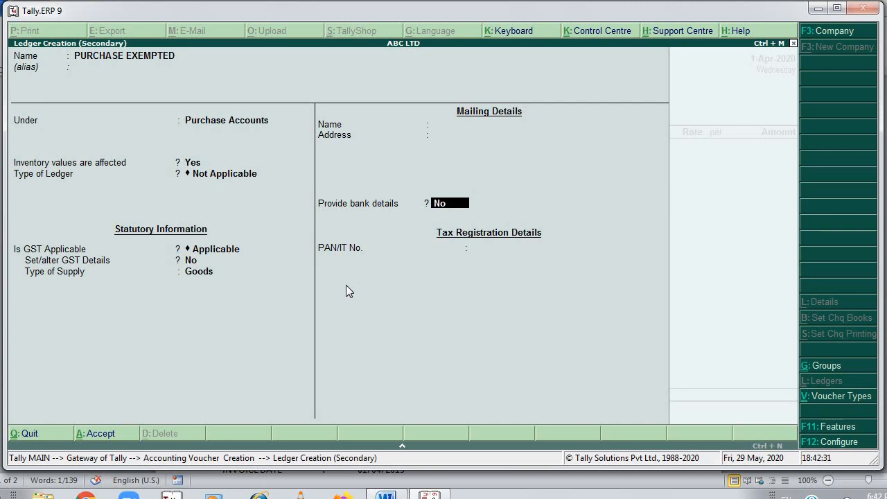
pyautogui.press('Return')
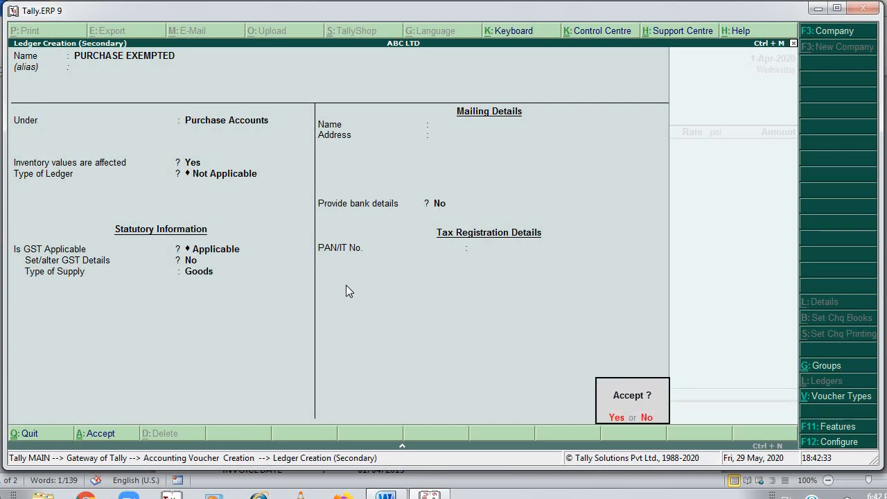
# Return to the ledger's statutory information and change Set/alter GST Details to Yes, opening its GST details
pyautogui.press('BackSpace')
pyautogui.press('BackSpace')
pyautogui.press('BackSpace')
pyautogui.write('Y')
pyautogui.press('Return')
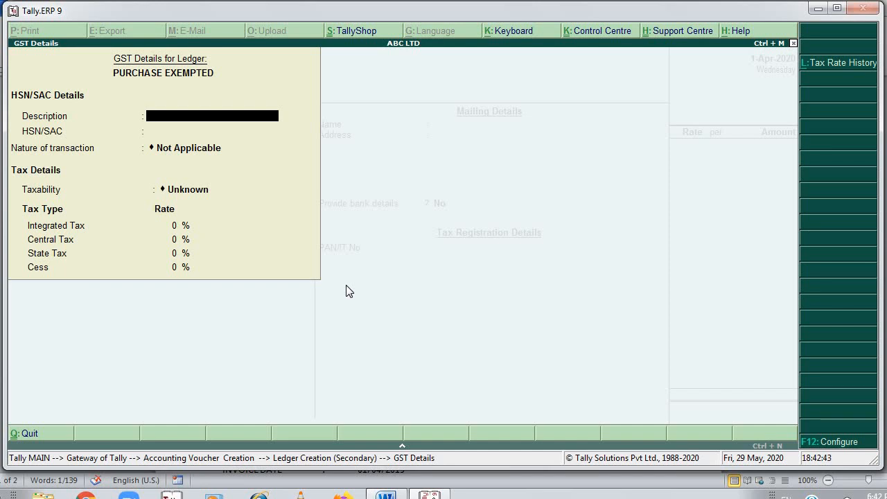
pyautogui.press('Escape')
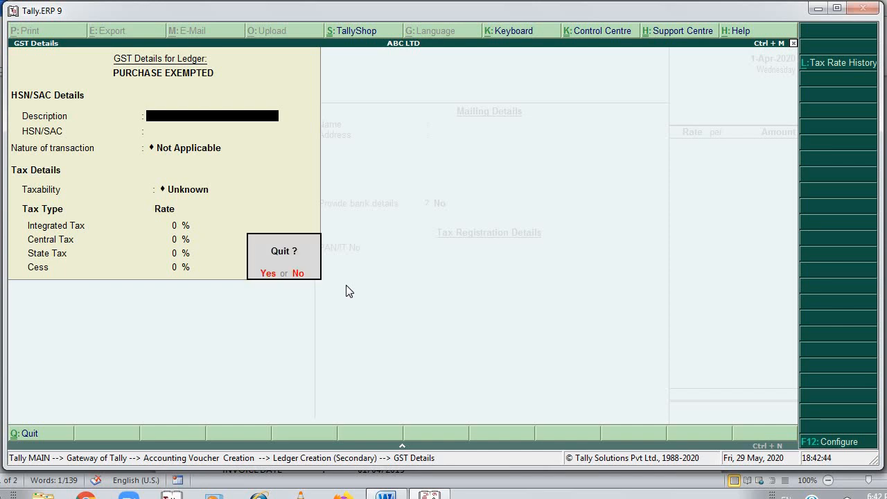
pyautogui.press('n')
pyautogui.press('Escape')
pyautogui.press('y')
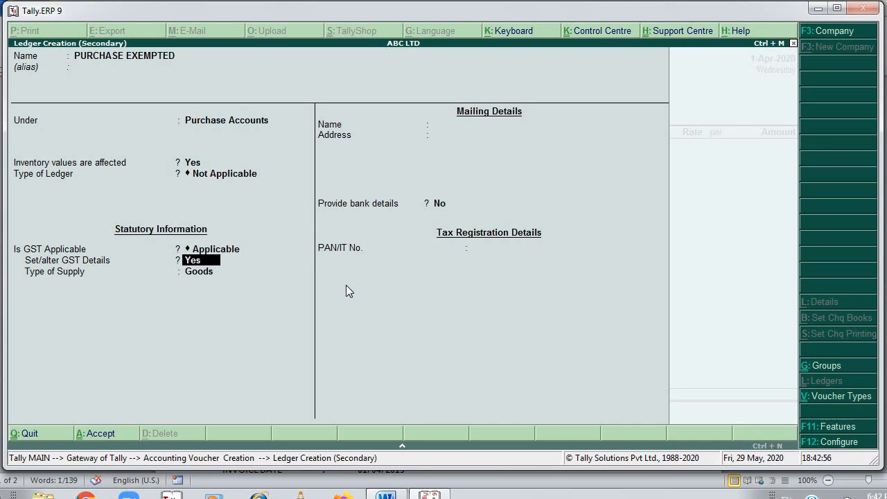
pyautogui.press('Return')
# Leave the GST description blank and enter HSN/SAC code 1209 from the Word invoice
pyautogui.press('Return')
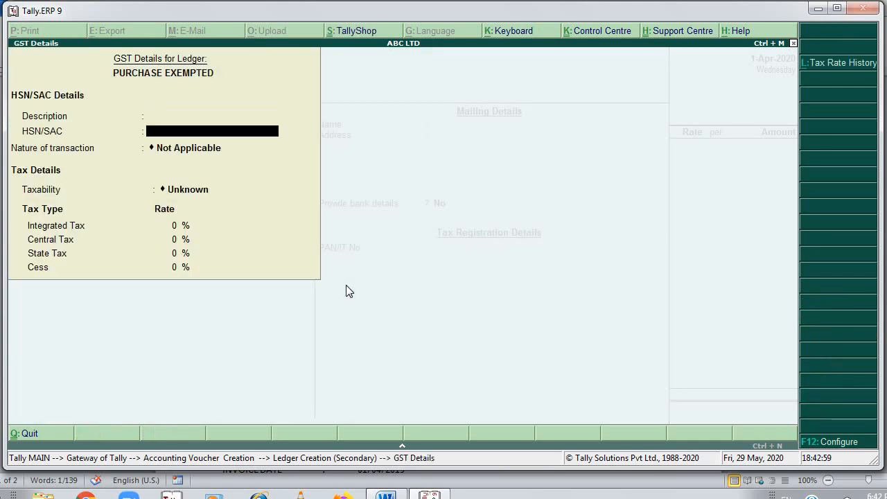
pyautogui.hotkey('alt', 'Tab')
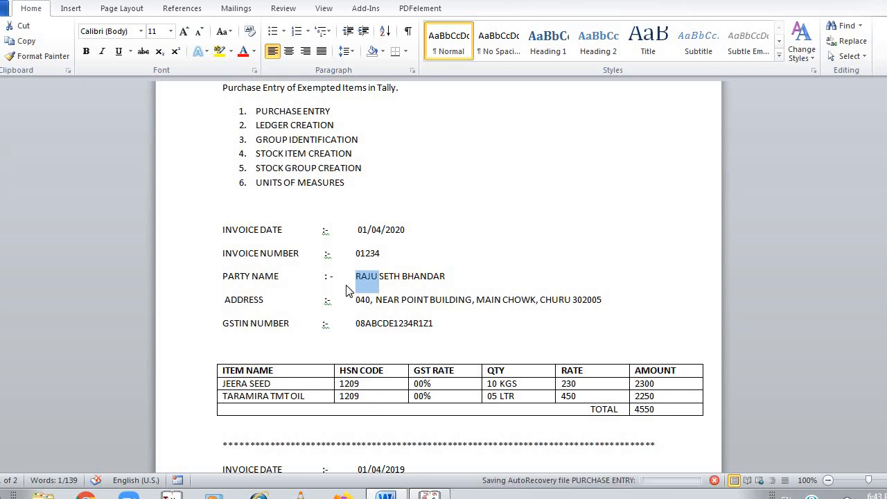
pyautogui.hotkey('alt', 'Tab')
pyautogui.write('1209')
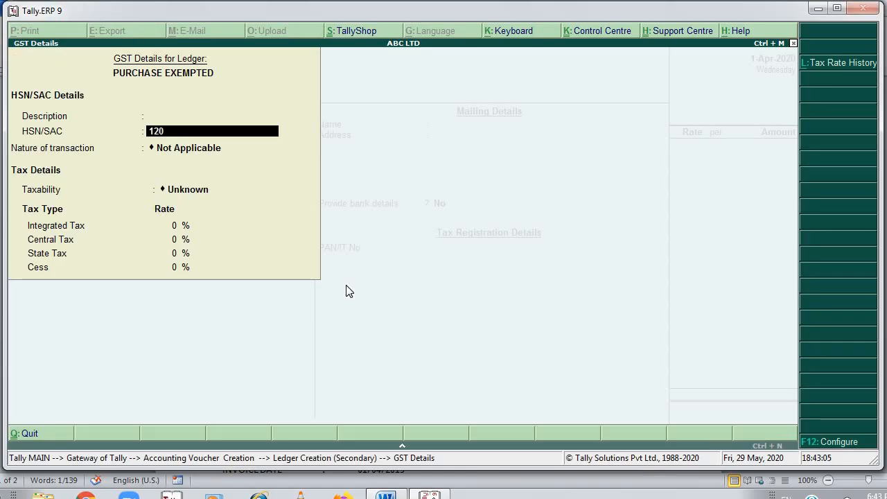
pyautogui.press('Return')
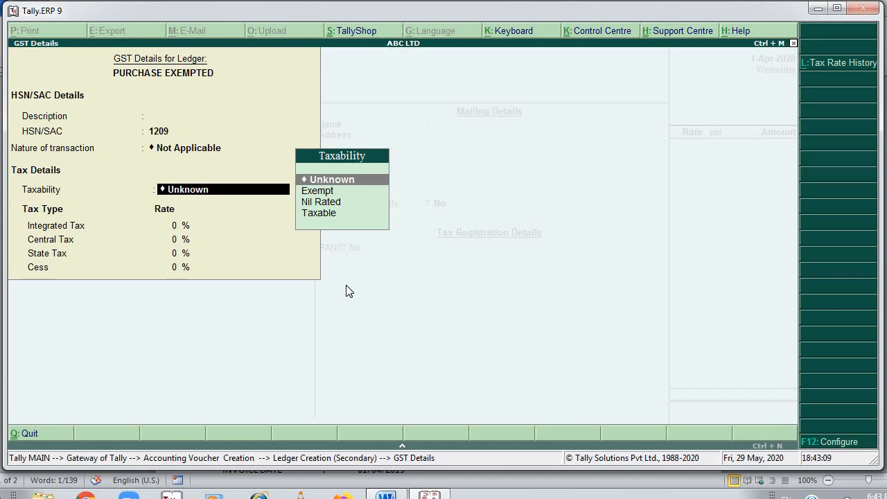
# Keep the nature of transaction as Not Applicable and set the ledger's taxability to Exempt
pyautogui.press('BackSpace')
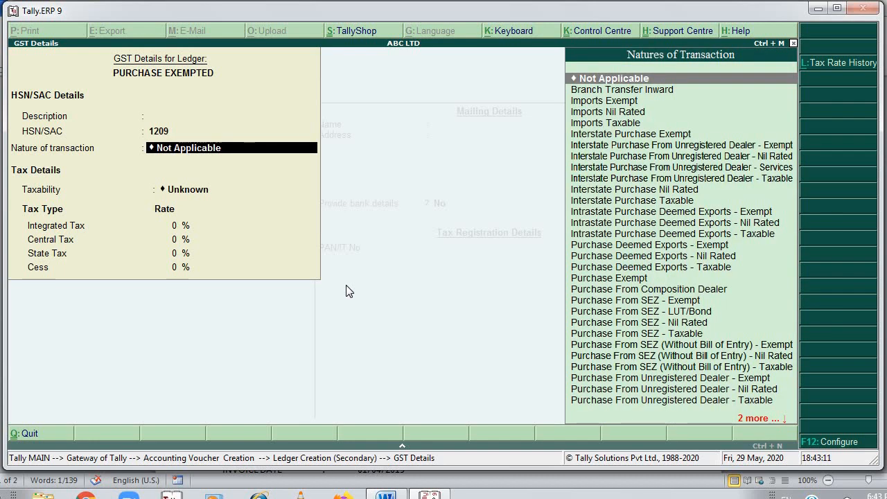
pyautogui.press('Return')
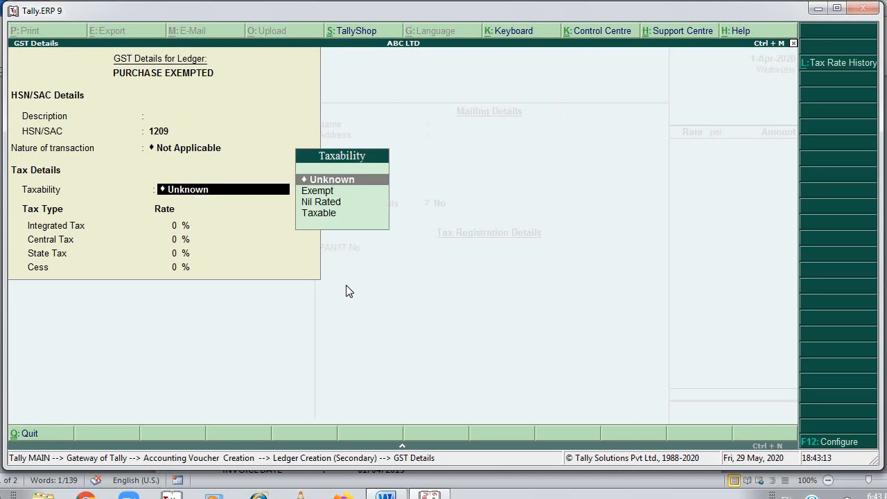
pyautogui.press('Down')
pyautogui.press('Return')
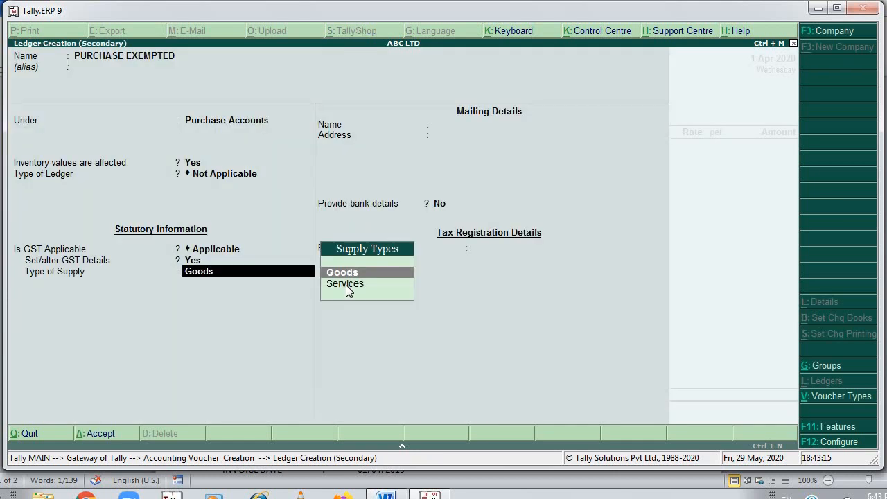
# Keep the supply type as Goods and bank details at No, and save the PURCHASE EXEMPTED ledger
pyautogui.press('Return')
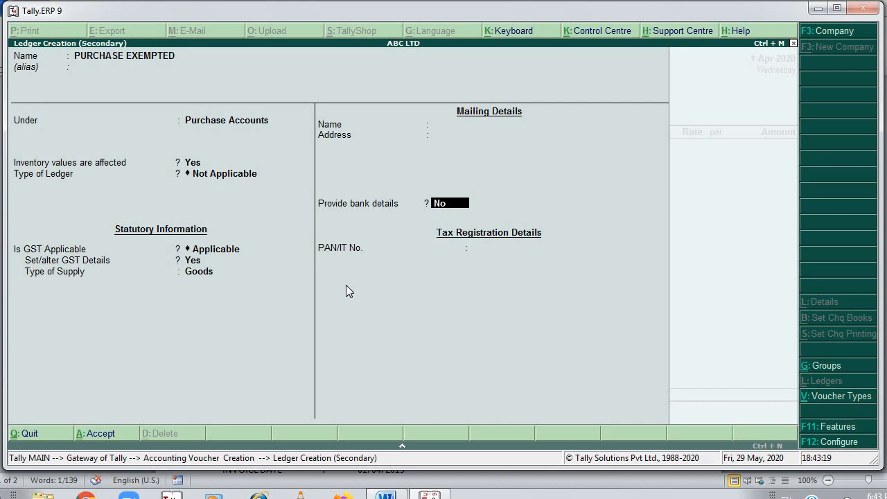
pyautogui.press('Return')
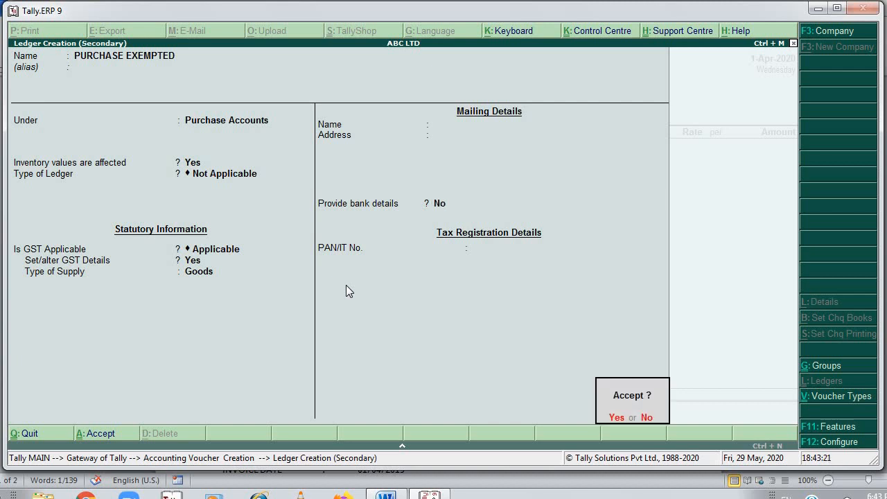
pyautogui.press('Return')
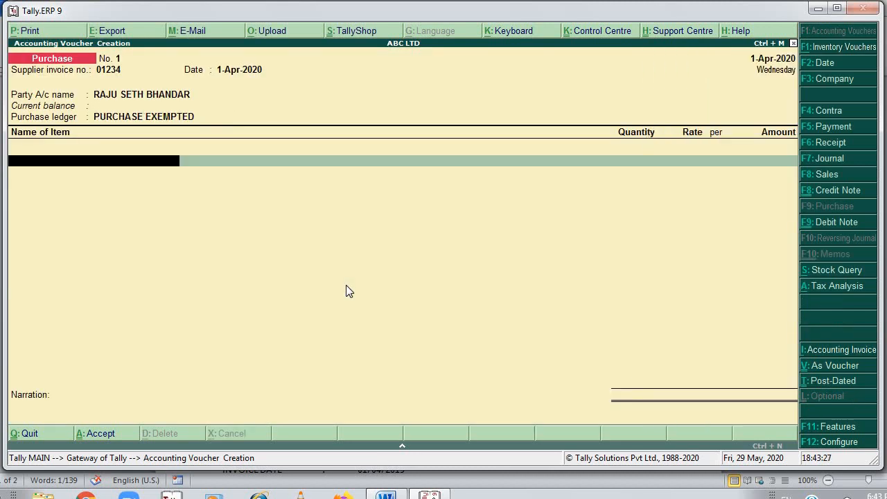
# Check the first item in the Word invoice and start a new stock item named JEERA SEED without an alias
pyautogui.hotkey('alt', 'Tab')
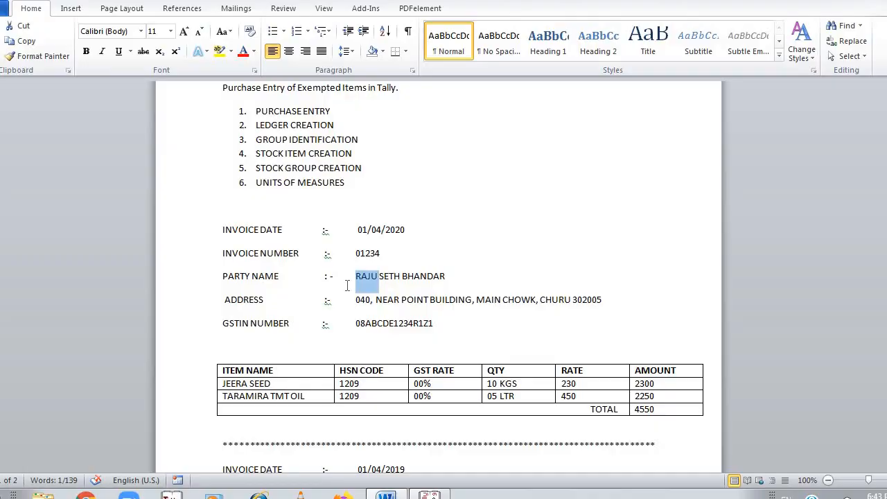
pyautogui.hotkey('alt', 'Tab')
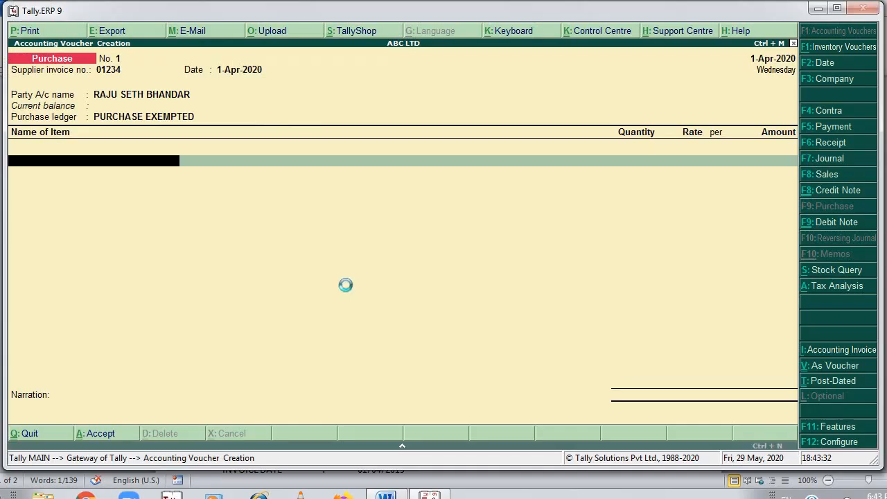
pyautogui.write('JEERA SEED')
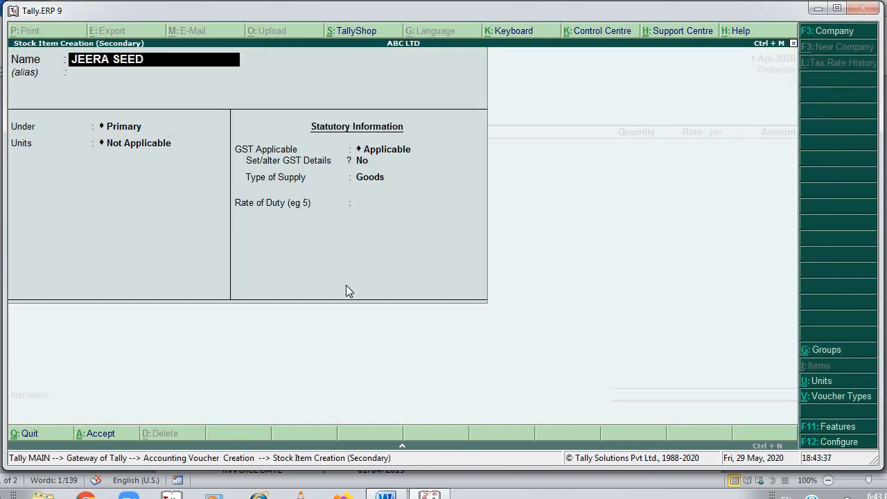
pyautogui.press('Return')
pyautogui.press('Return')
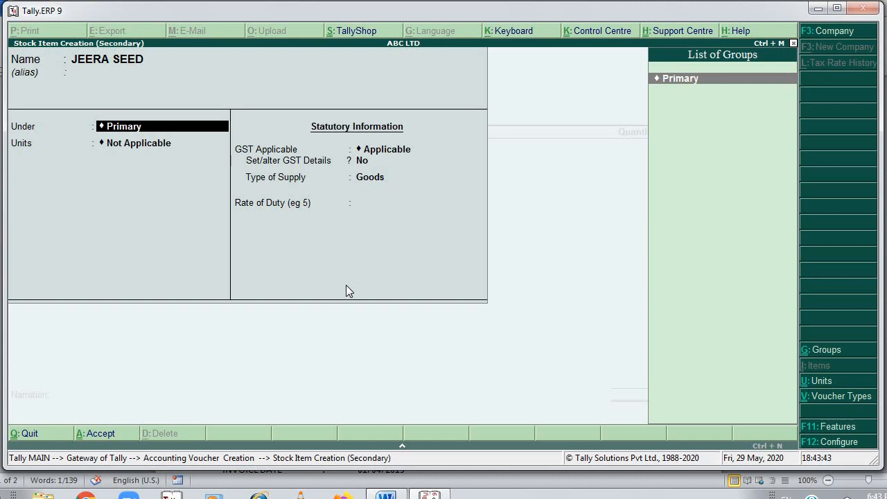
# Create the stock group GST @ 00% under Primary for the item, keeping quantity addition and GST details at No
pyautogui.hotkey('alt', 'c')
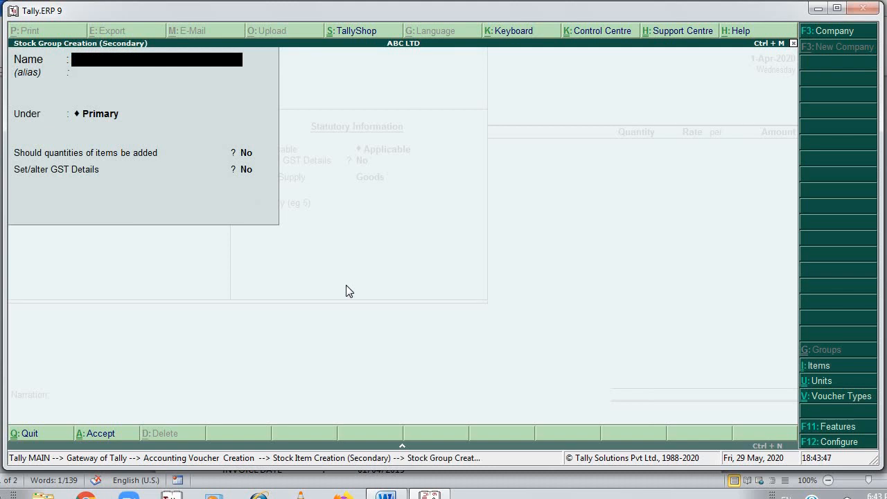
pyautogui.write('GST @ 00%')
pyautogui.press('Return')
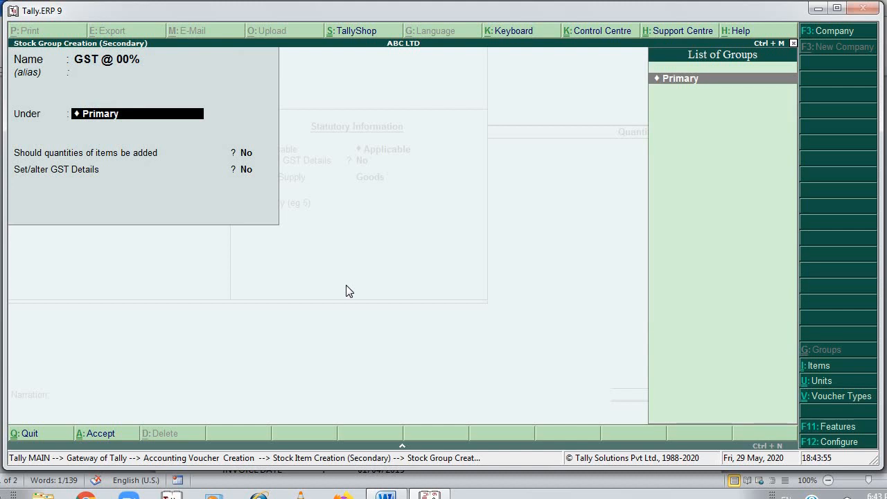
pyautogui.press('Return')
pyautogui.press('Return')
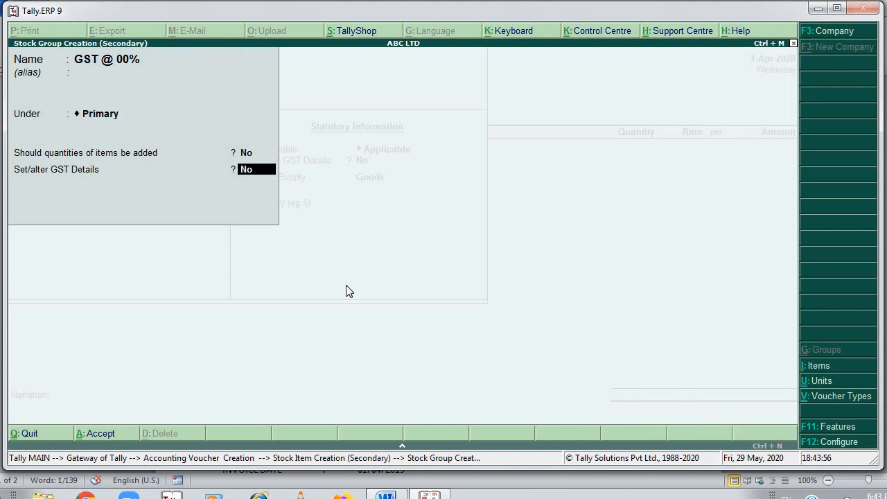
pyautogui.press('Return')
pyautogui.press('Return')
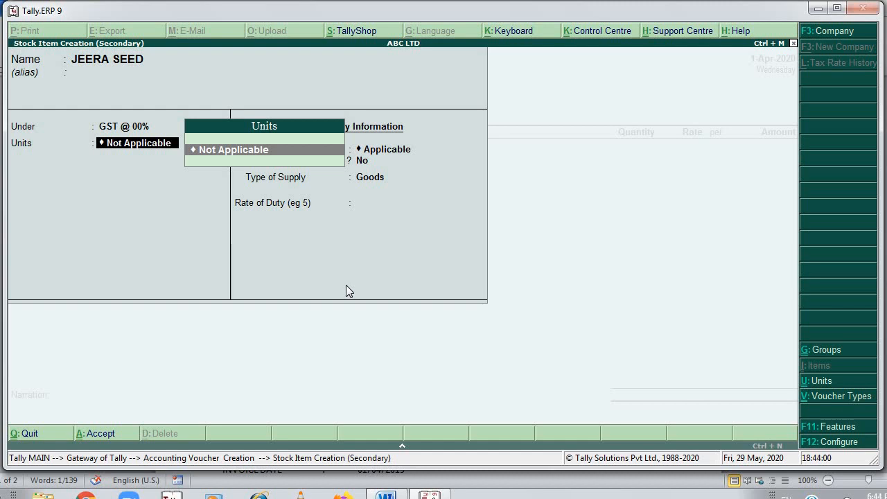
# Check the quantity unit in the Word invoice and start a new simple unit with symbol KGS and formal name KILIOGRAM
pyautogui.hotkey('alt', 'c')
pyautogui.hotkey('alt', 'Tab')
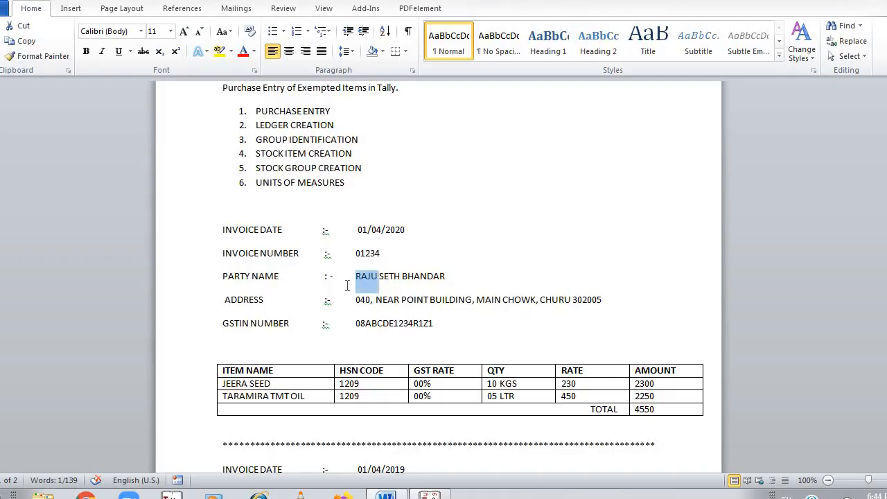
pyautogui.click(511, 383)
pyautogui.hotkey('alt', 'Tab')
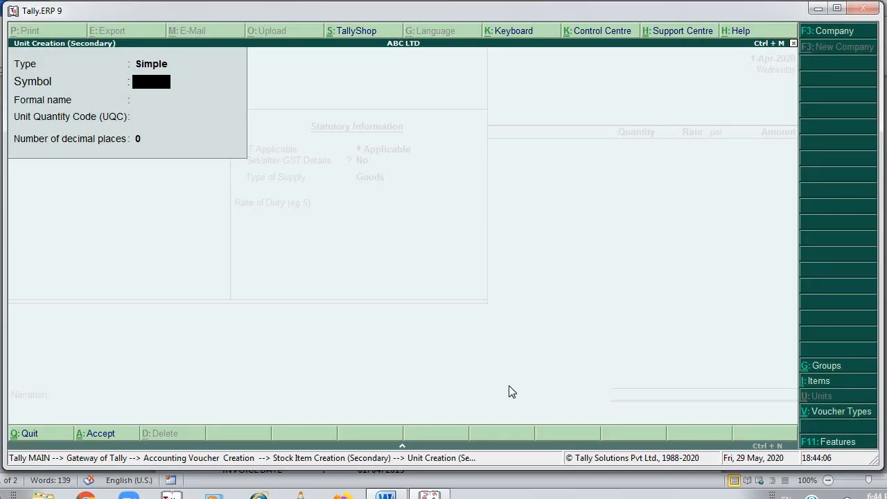
pyautogui.write('KH')
pyautogui.press('BackSpace')
pyautogui.write('GS')
pyautogui.press('Return')
pyautogui.write('KlLIOGRAM')
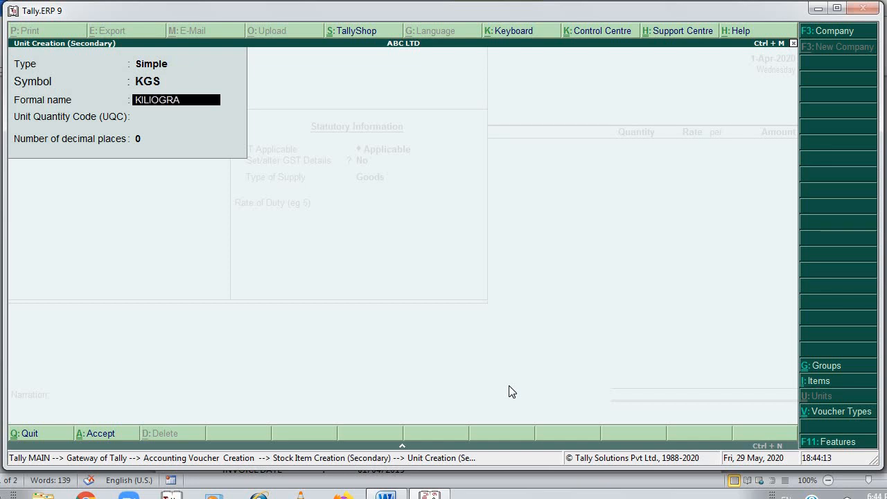
pyautogui.press('Return')
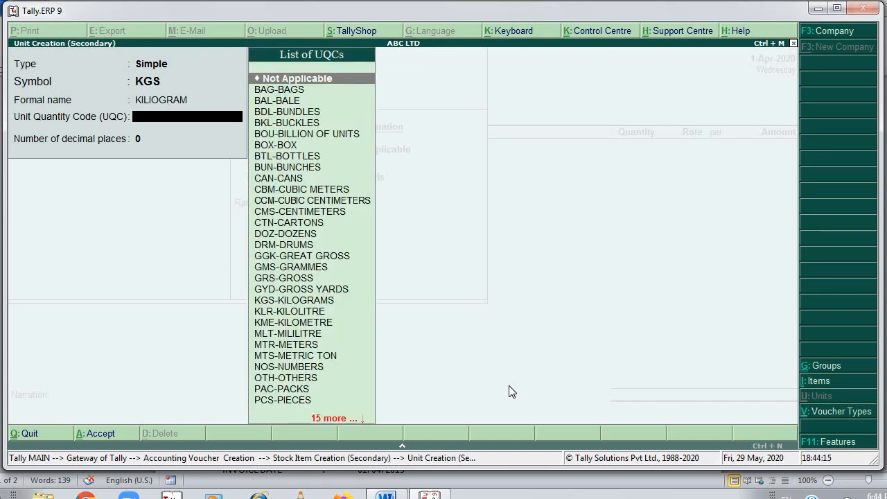
# Set the unit quantity code to KGS-KILOGRAMS, keep 0 decimal places, and save the KGS unit
pyautogui.write('KI')
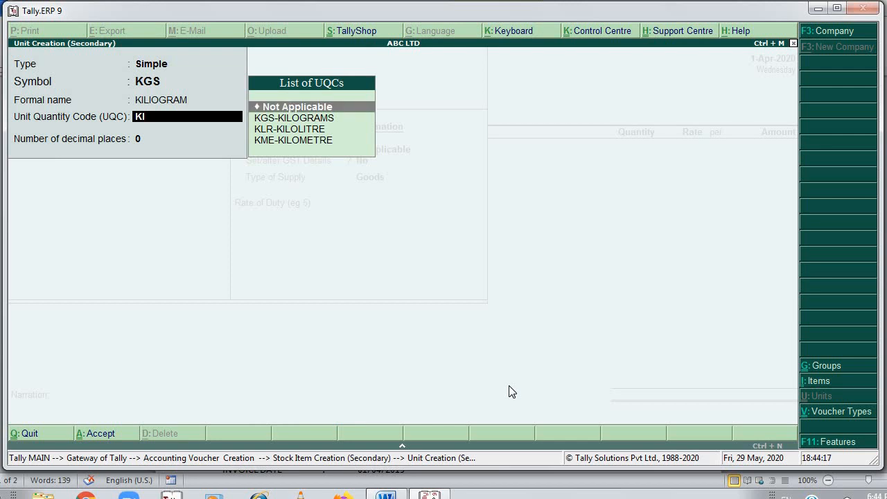
pyautogui.press('Down')
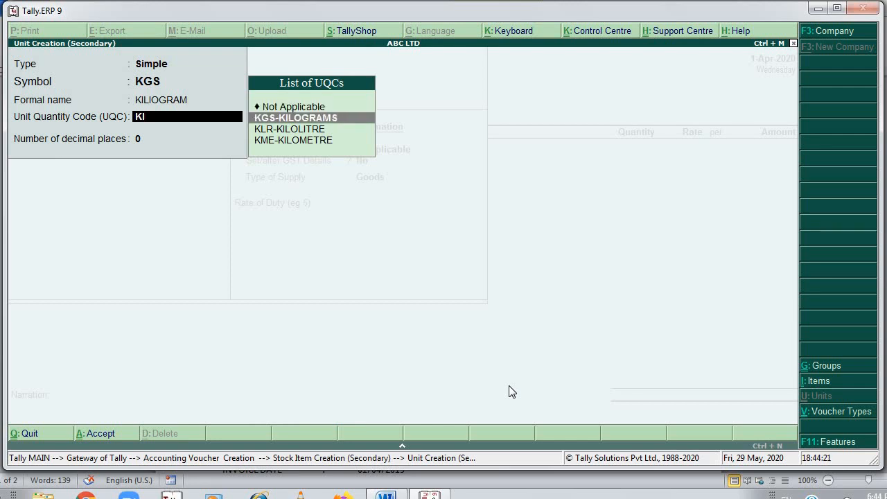
pyautogui.press('Return')
pyautogui.press('Return')
pyautogui.press('Return')
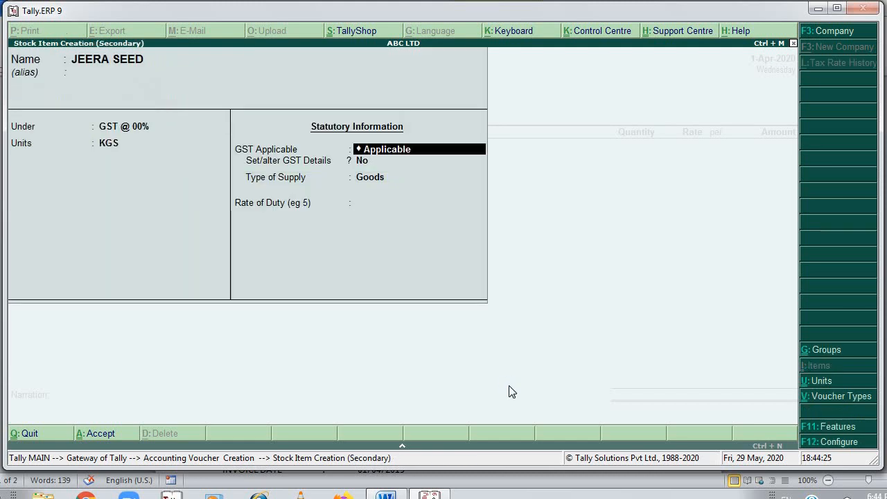
# Keep GST applicable for JEERA SEED, change Set/alter GST Details to Yes, and enter HSN/SAC code 1209 from the Word invoice
pyautogui.press('Return')
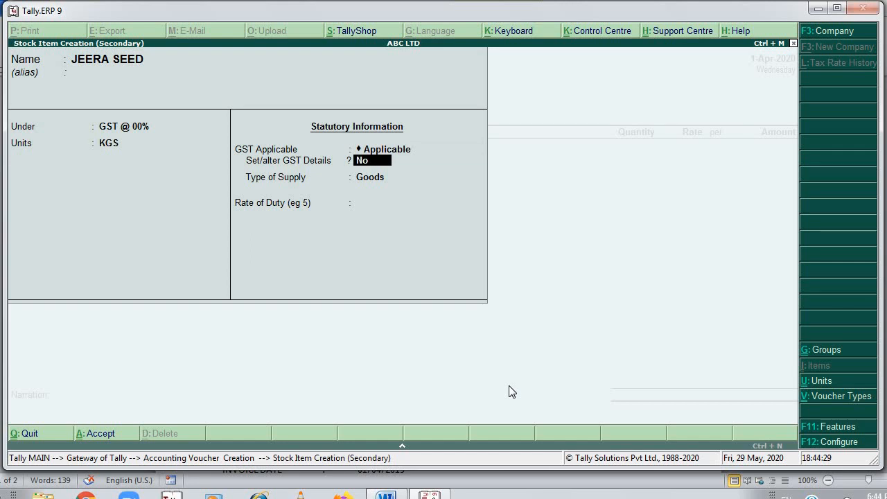
pyautogui.press('y')
pyautogui.press('Return')
pyautogui.press('Return')
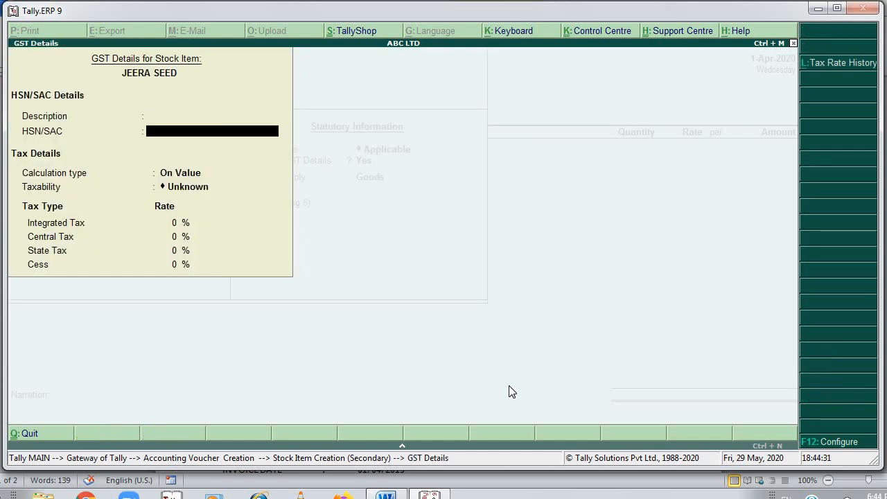
pyautogui.hotkey('alt', 'Tab')
pyautogui.hotkey('alt', 'Tab')
pyautogui.write('1209')
pyautogui.press('Return')
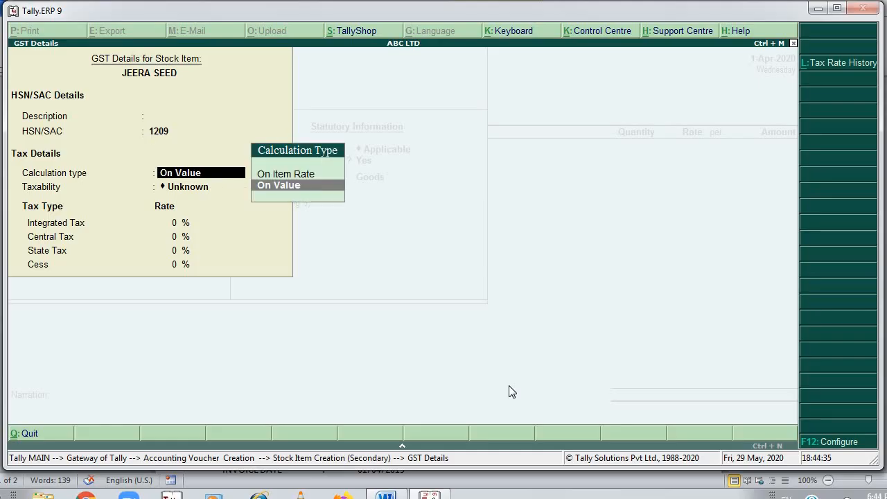
# Keep the calculation type On Value, choose the item's taxability, and save JEERA SEED with supply type Goods and duty rate 0
pyautogui.press('Return')
pyautogui.press('Down')
pyautogui.press('Return')
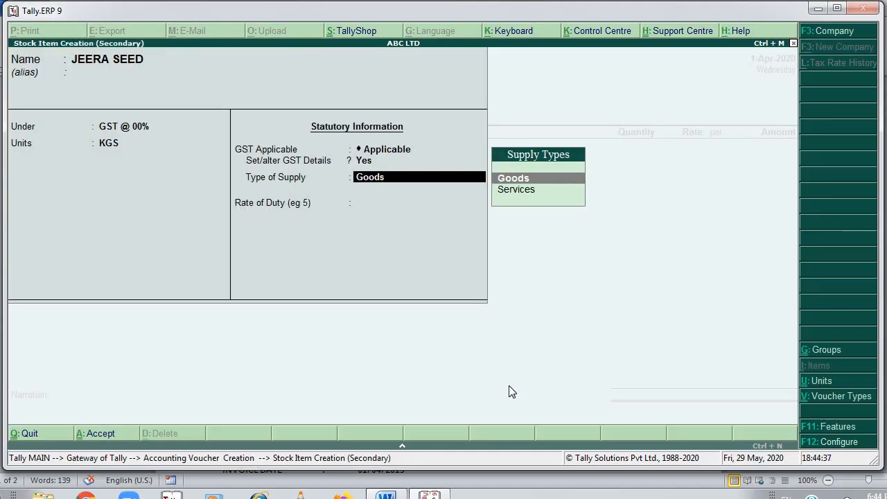
pyautogui.press('Return')
pyautogui.press('Return')
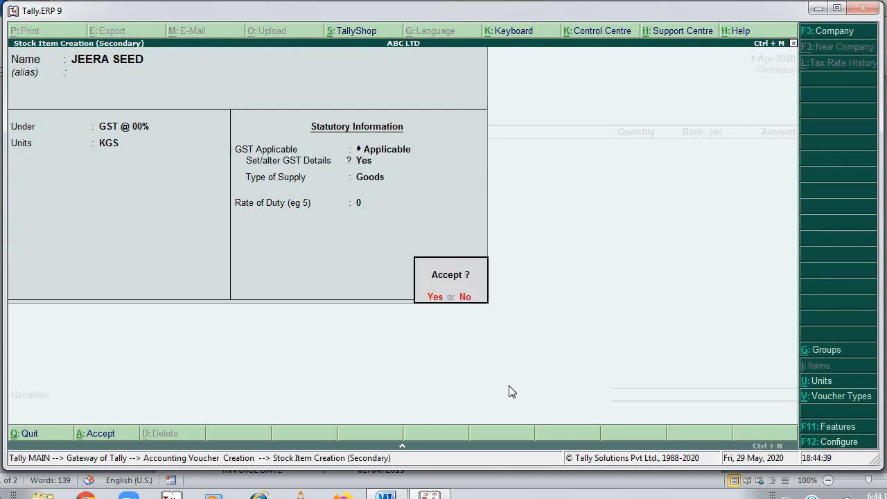
pyautogui.press('Return')
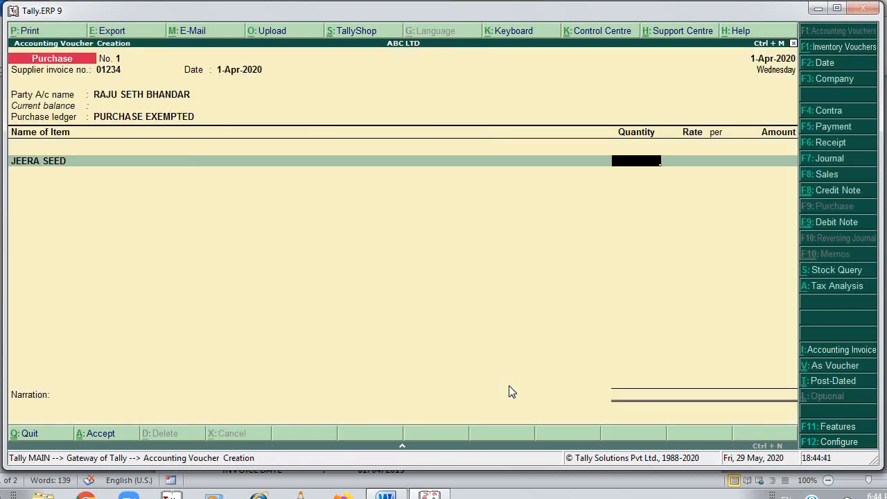
# Enter the JEERA SEED quantity of 10 KGS and rate of 230 per KGS from the Word invoice and accept the item line
pyautogui.hotkey('alt', 'Tab')
pyautogui.hotkey('alt', 'Tab')
pyautogui.write('10')
pyautogui.press('Return')
pyautogui.hotkey('alt', 'Tab')
pyautogui.hotkey('alt', 'Tab')
pyautogui.write('230')
pyautogui.press('Return')
pyautogui.press('Return')
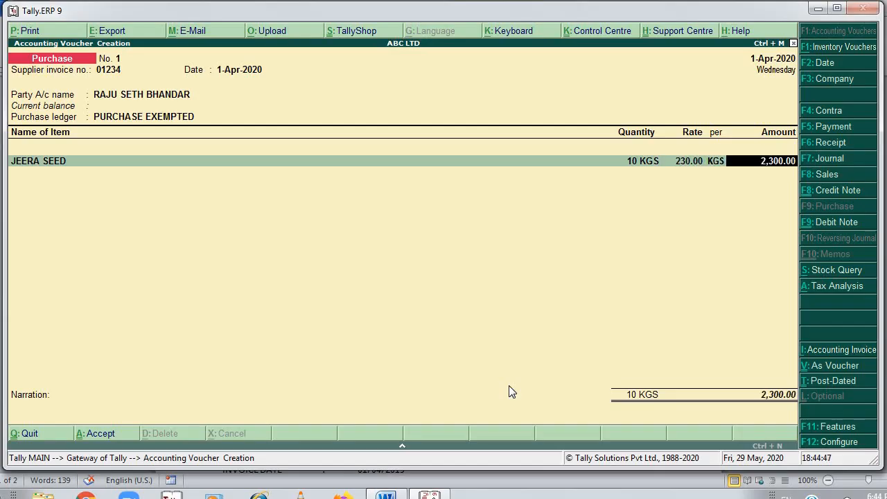
pyautogui.press('Return')
# Start a second stock item named TARAMIRA TMT OIL from the Word invoice and place it under the GST @ 00% group
pyautogui.hotkey('alt', 'Tab')
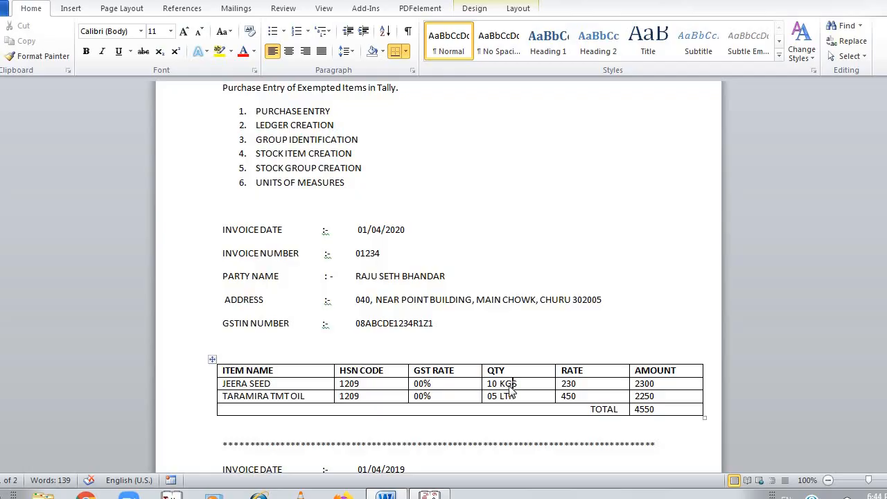
pyautogui.hotkey('alt', 'Tab')
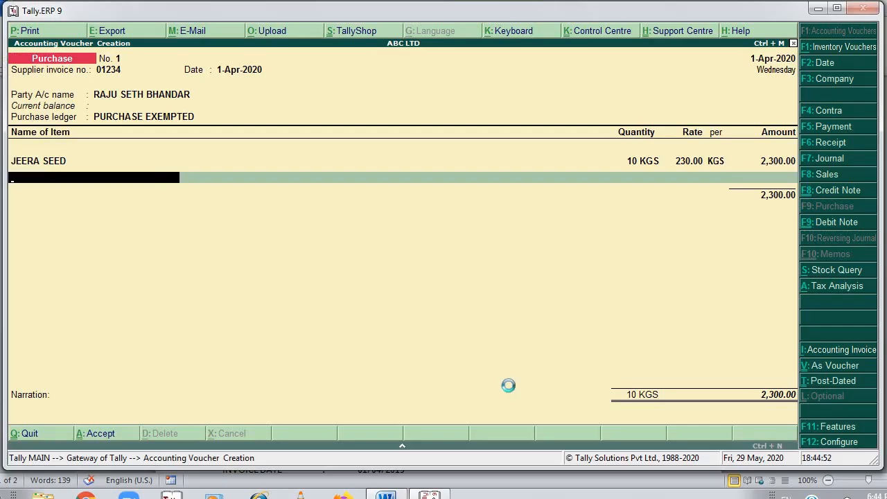
pyautogui.hotkey('alt', 'c')
pyautogui.write('TAR')
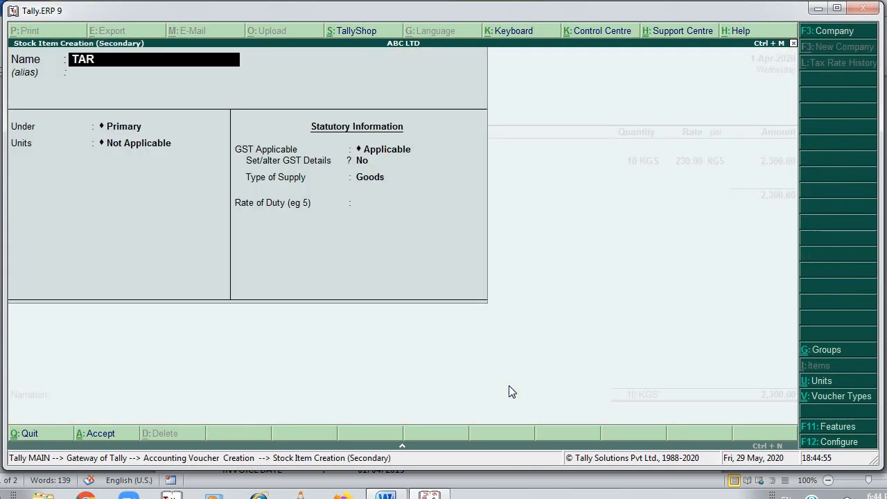
pyautogui.write('AMIRA TMT OIL')
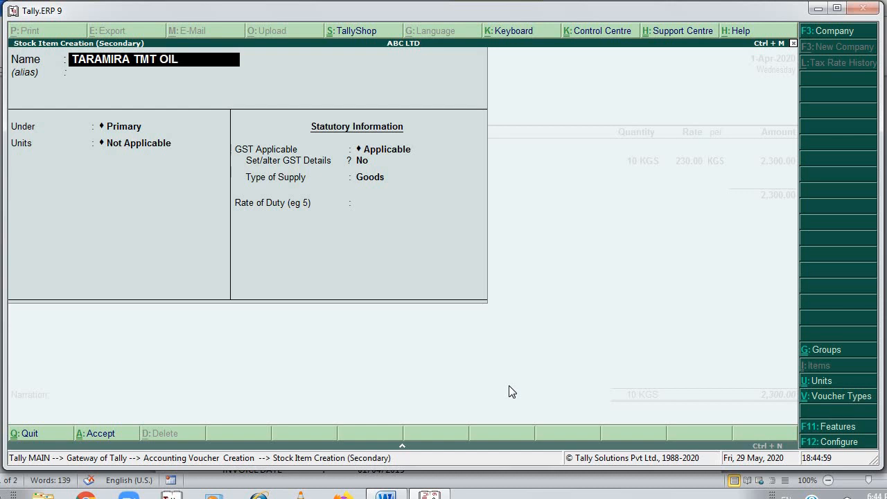
pyautogui.press('Return')
pyautogui.press('Return')
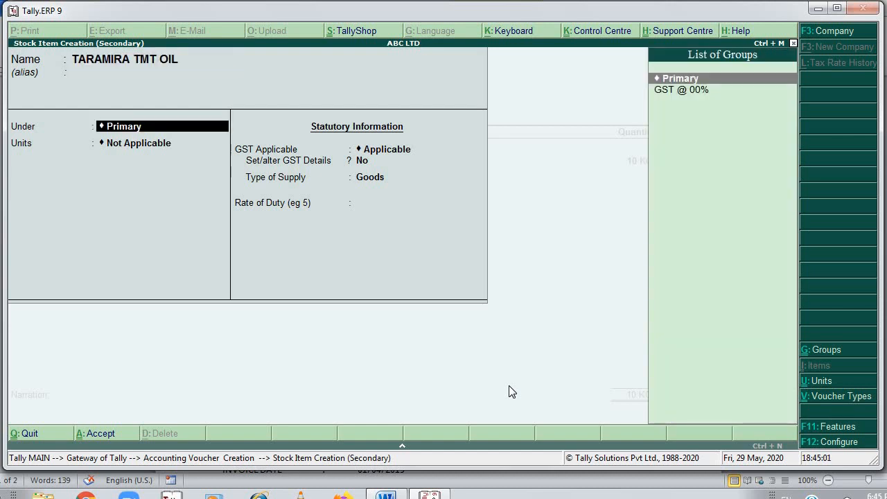
pyautogui.press('Down')
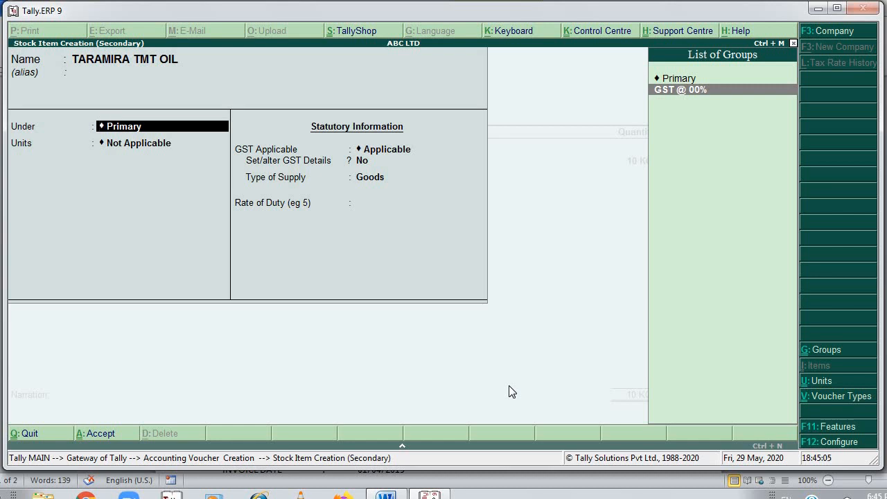
pyautogui.press('Return')
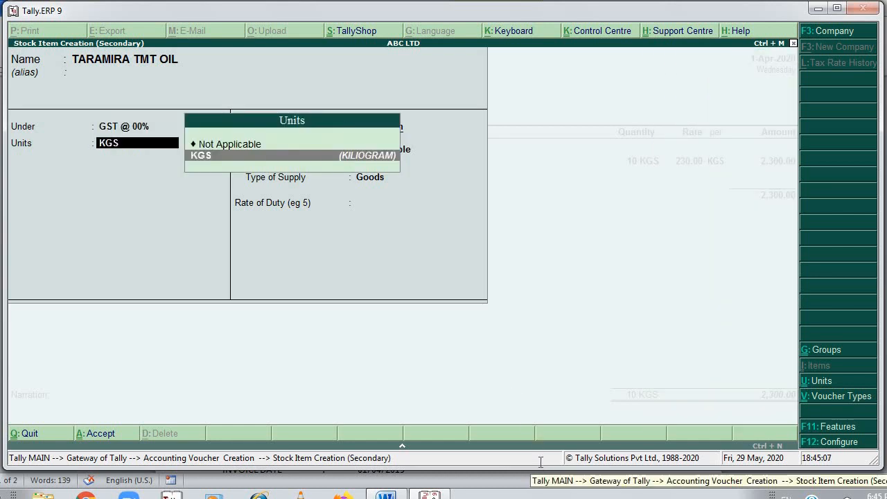
# Check the oil's quantity unit in the Word invoice and start a new simple unit with symbol LTR and formal name LITER
pyautogui.hotkey('alt', 'Tab')
pyautogui.hotkey('alt', 'Tab')
pyautogui.hotkey('alt', 'c')
pyautogui.write('L')
pyautogui.write('T')
pyautogui.write('S')
pyautogui.press('BackSpace')
pyautogui.write('R')
pyautogui.press('Return')
pyautogui.write('LITER')
pyautogui.press('Return')
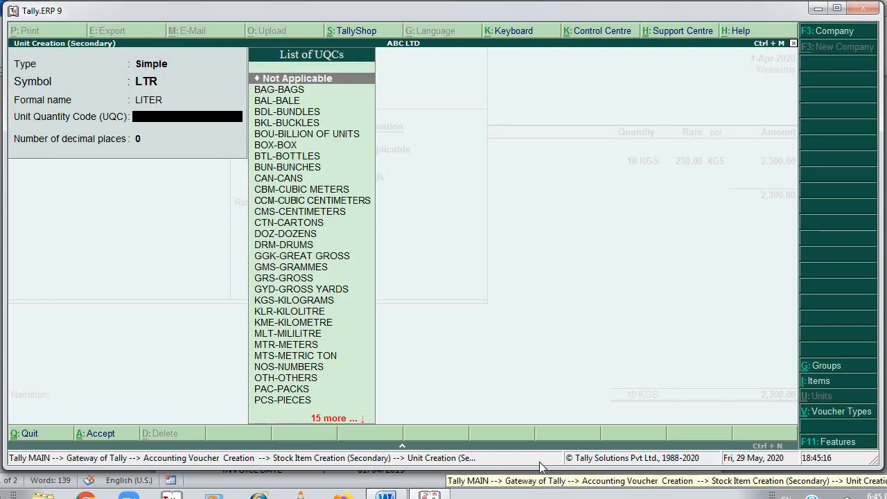
# Set the unit quantity code to KLR-KILOLITRE, keep 0 decimal places, and save the LTR unit
pyautogui.write('L')
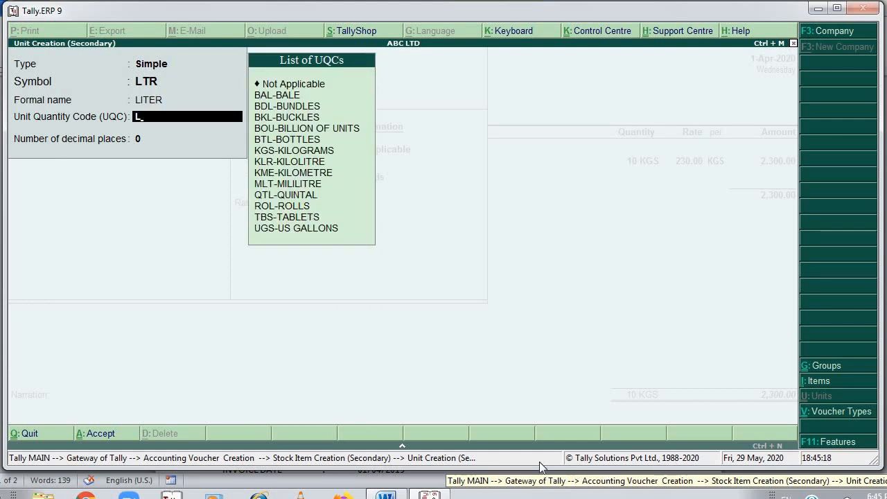
pyautogui.write('I')
pyautogui.press('Down')
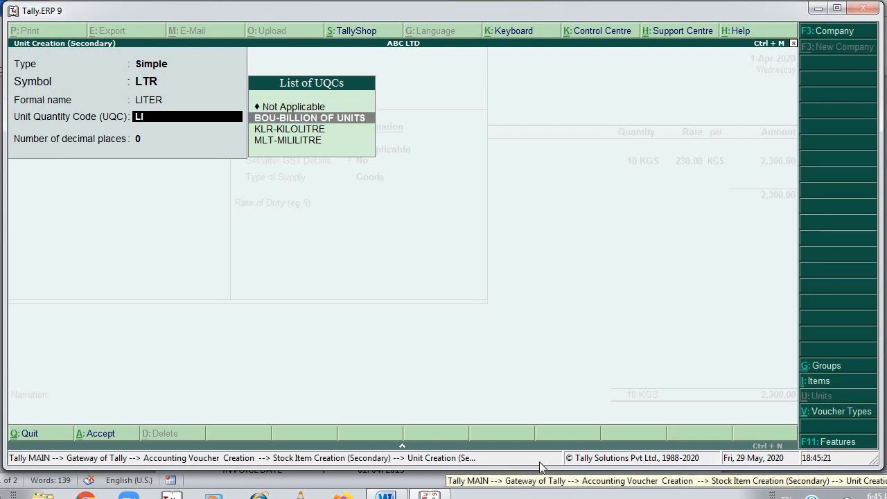
pyautogui.press('Down')
pyautogui.press('Return')
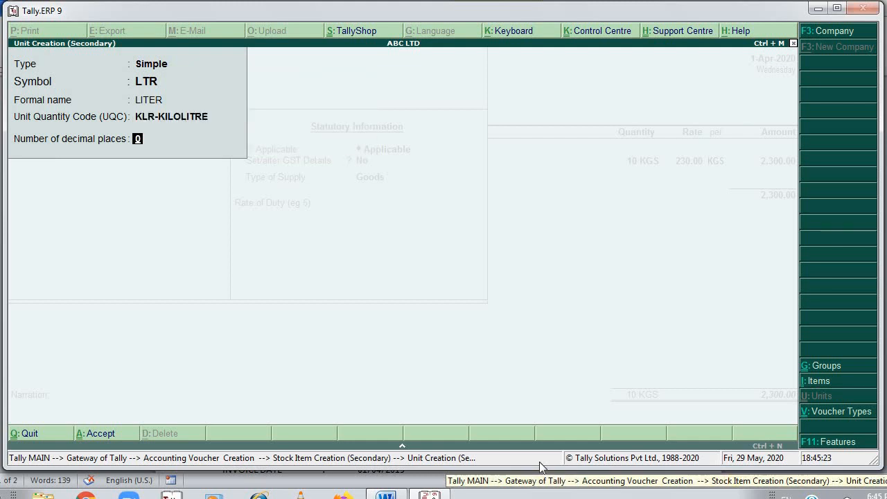
pyautogui.press('Return')
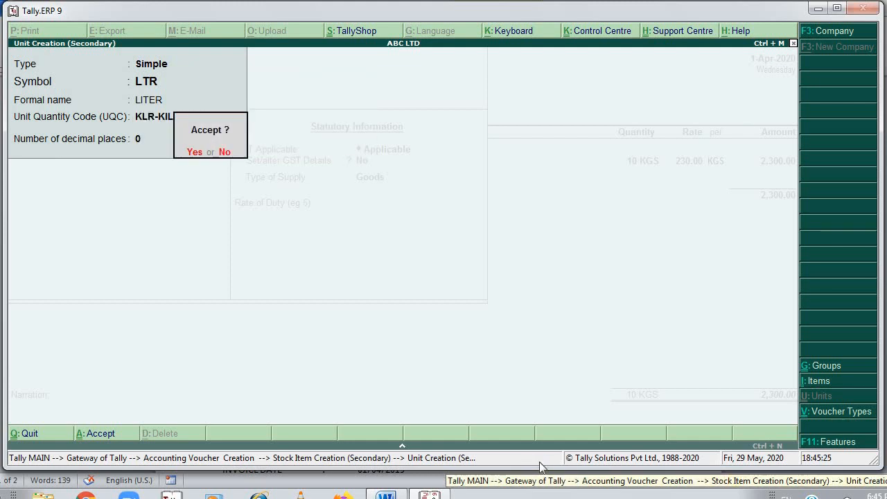
pyautogui.press('Return')
# Confirm the LTR unit, turn on GST details for TARAMIRA TMT OIL, and enter HSN/SAC 1209 from the Word invoice
pyautogui.press('Return')
pyautogui.write('y')
pyautogui.press('Return')
pyautogui.press('Return')
pyautogui.click(541, 468)
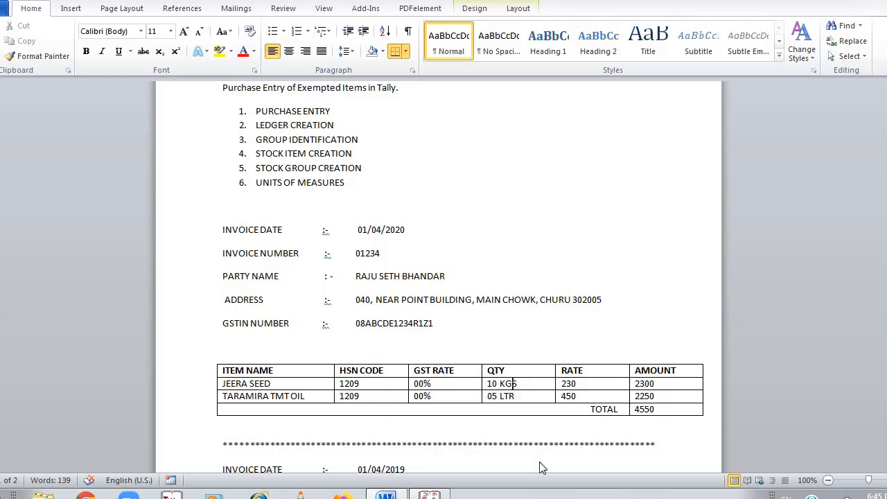
pyautogui.hotkey('alt', 'Tab')
pyautogui.write('1209')
pyautogui.press('Return')
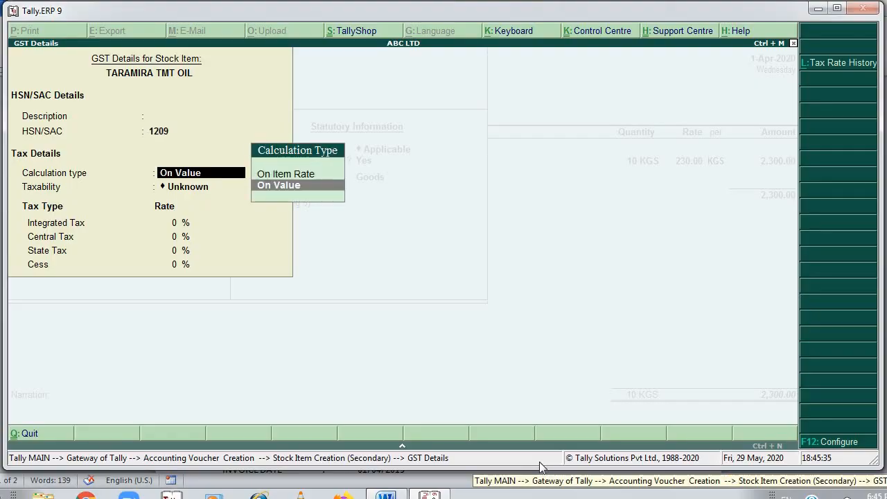
# Set the oil's GST calculation type to On Value and taxability to Exempt, and save the stock item
pyautogui.press('Return')
pyautogui.press('Down')
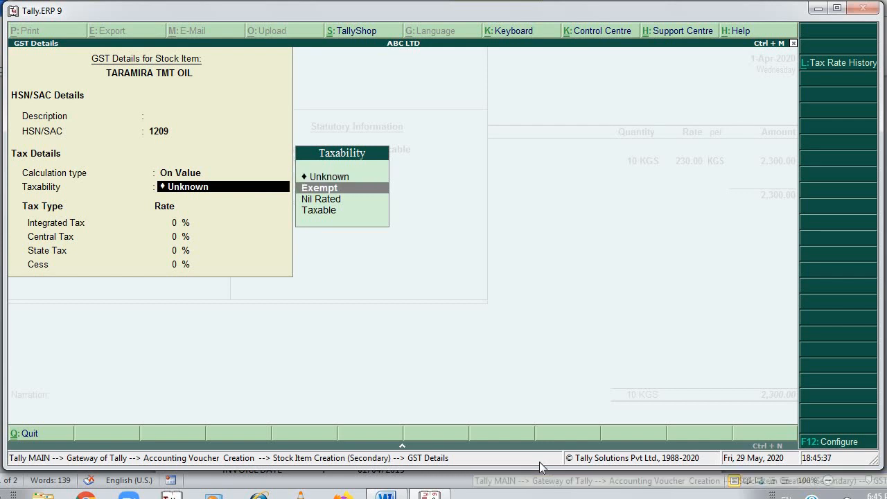
pyautogui.press('Return')
pyautogui.press('Return')
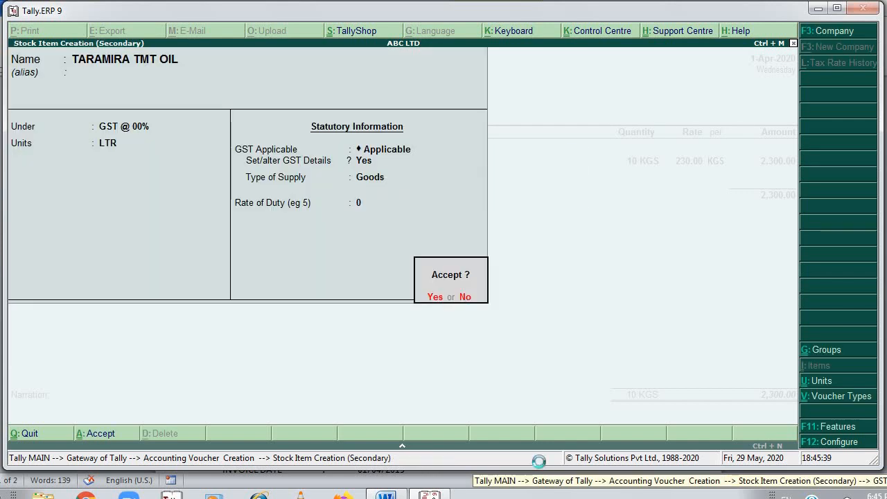
pyautogui.press('Return')
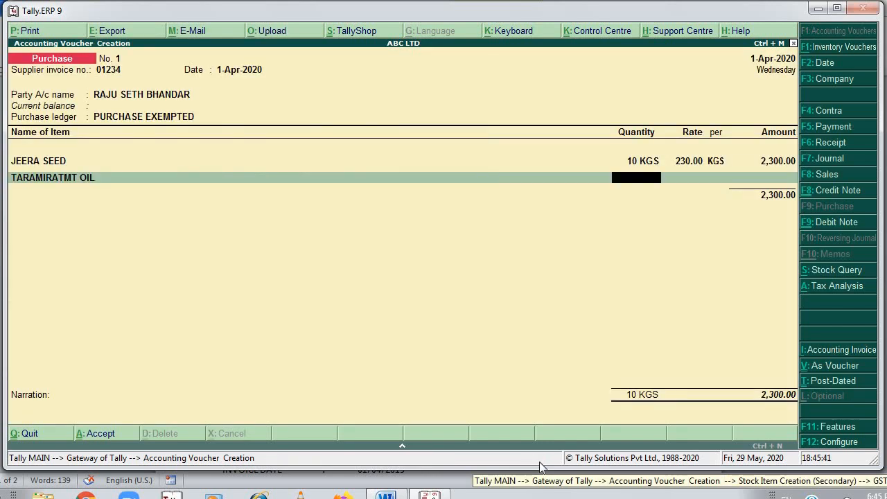
# Enter the TARAMIRA TMT OIL quantity of 5 LTR and rate of 450 per LTR from the Word invoice and accept the item line
pyautogui.hotkey('alt', 'Tab')
pyautogui.hotkey('alt', 'Tab')
pyautogui.write('5')
pyautogui.press('Return')
pyautogui.hotkey('alt', 'Tab')
pyautogui.hotkey('alt', 'Tab')
pyautogui.write('450')
pyautogui.press('Return')
pyautogui.hotkey('alt', 'Tab')
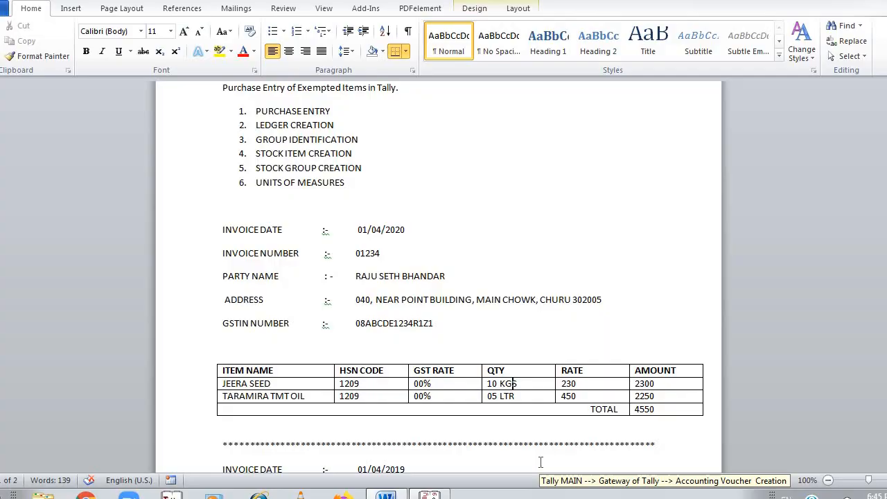
pyautogui.hotkey('alt', 'Tab')
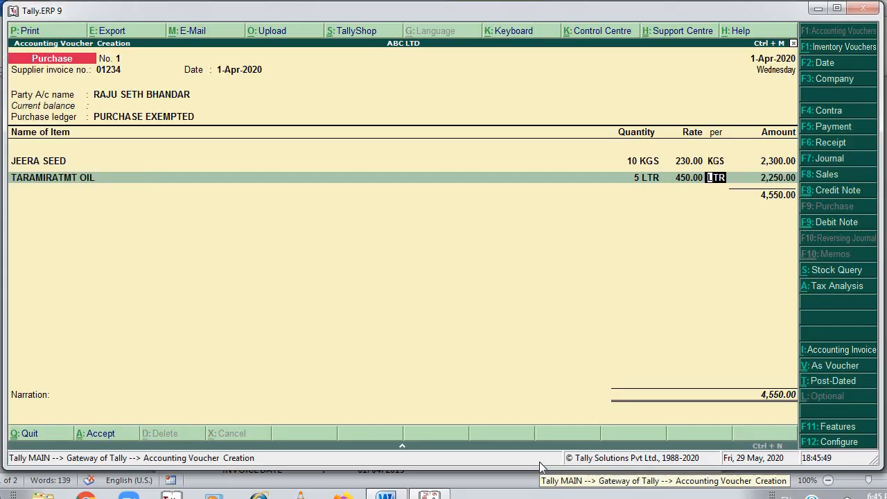
pyautogui.hotkey('alt', 'Tab')
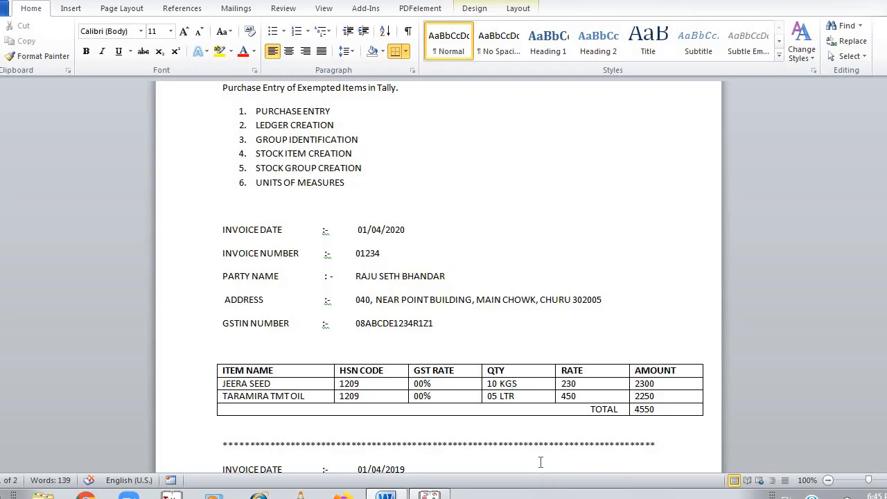
pyautogui.hotkey('alt', 'Tab')
pyautogui.press('Return')
pyautogui.press('Return')
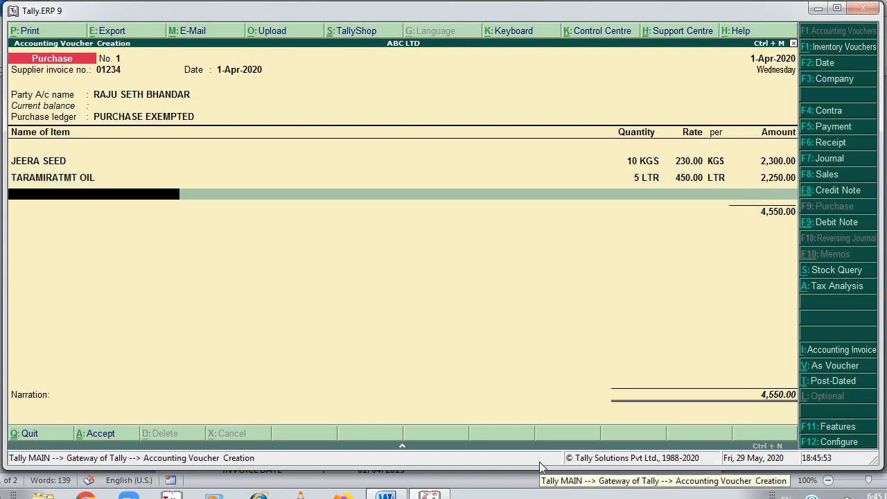
# End the item list, leave the narration blank, and save the purchase voucher
pyautogui.press('Return')
pyautogui.press('Return')
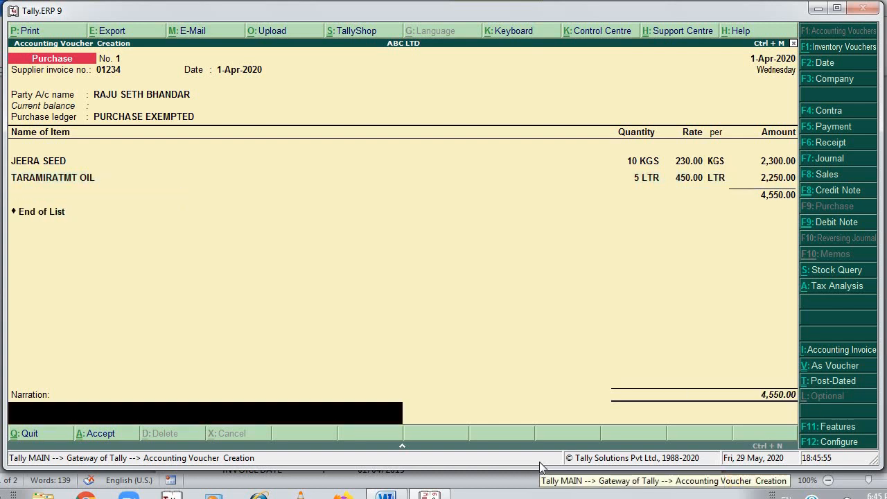
pyautogui.press('Return')
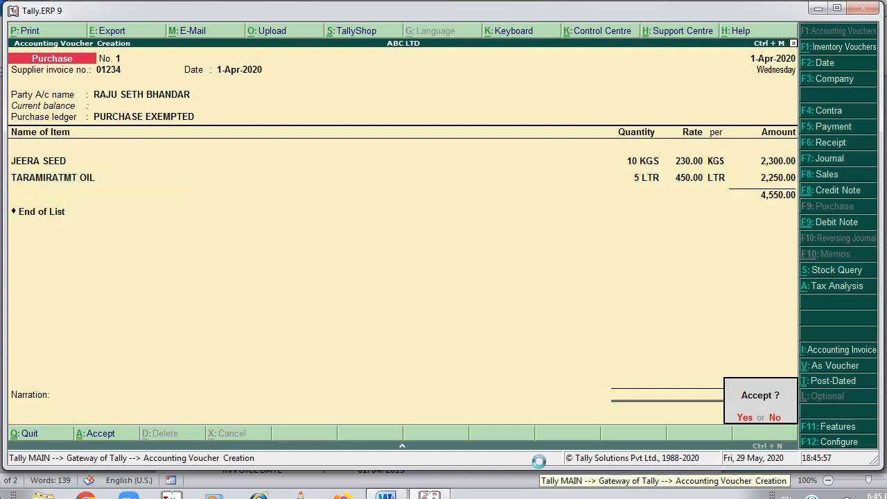
pyautogui.press('Return')
# Switch to the Word document and correct the second sample invoice's date to 01/04/2020
pyautogui.hotkey('alt', 'Tab')
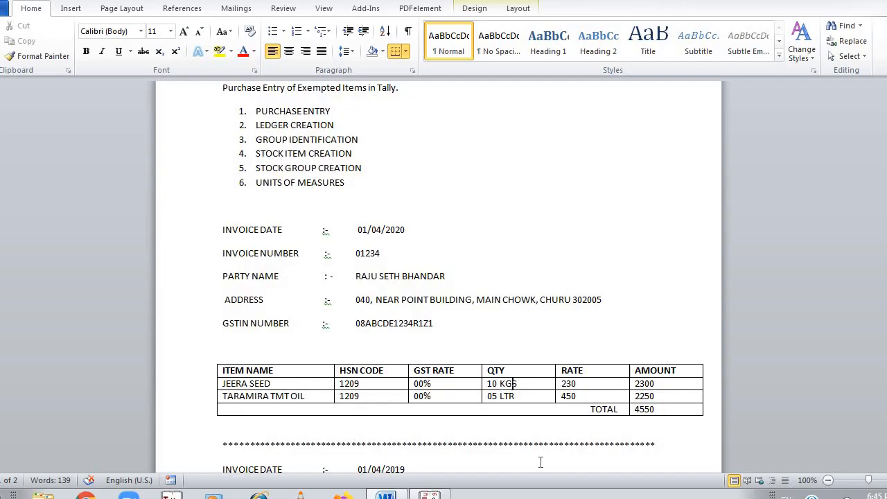
pyautogui.press('Down')
pyautogui.press('Down')
pyautogui.press('Down')
pyautogui.press('Down')
pyautogui.press('Down')
pyautogui.press('Down')
pyautogui.press('Down')
pyautogui.press('Down')
pyautogui.press('Down')
pyautogui.press('Down')
pyautogui.press('Down')
pyautogui.press('Down')
pyautogui.press('Down')
pyautogui.press('Down')
pyautogui.press('Down')
pyautogui.press('Down')
pyautogui.press('Down')
pyautogui.press('Down')
pyautogui.press('Down')
pyautogui.press('Down')
pyautogui.press('Down')
pyautogui.press('Down')
pyautogui.press('Down')
pyautogui.press('Down')
pyautogui.press('Down')
pyautogui.press('Down')
pyautogui.press('Down')
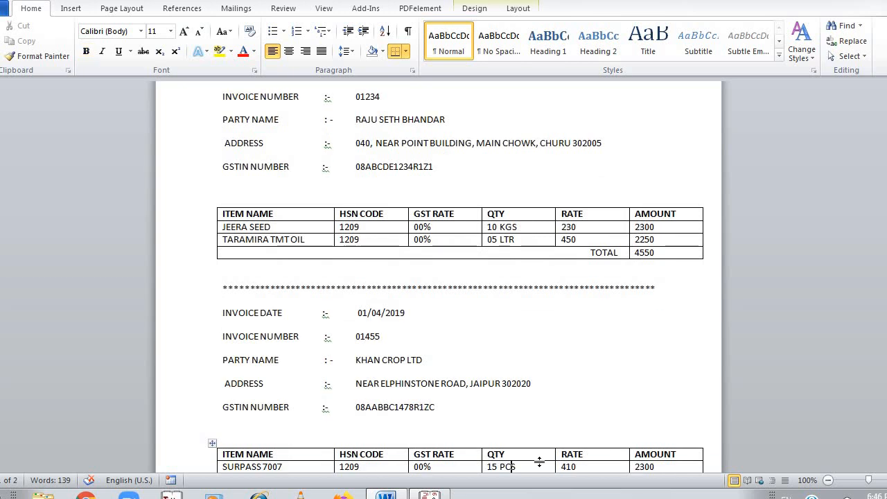
pyautogui.press('Up')
pyautogui.press('Up')
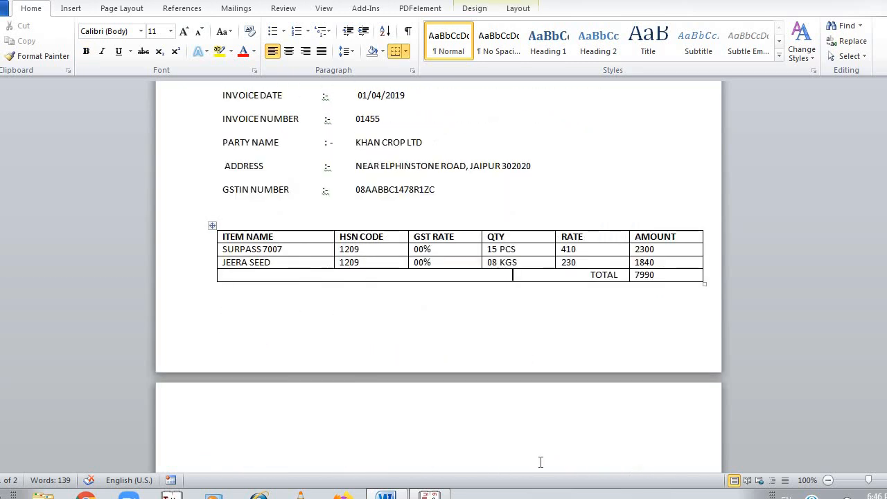
pyautogui.press('Up')
pyautogui.press('Up')
pyautogui.press('Up')
pyautogui.press('Up')
pyautogui.press('Up')
pyautogui.press('Up')
pyautogui.press('Up')
pyautogui.press('Up')
pyautogui.press('Up')
pyautogui.press('Up')
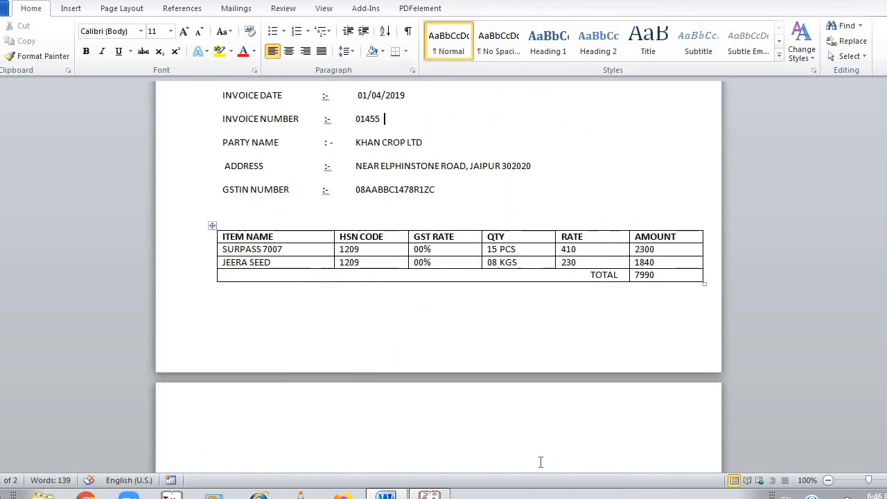
pyautogui.press('Down')
pyautogui.press('BackSpace')
pyautogui.write('20')
pyautogui.press('BackSpace')
pyautogui.press('BackSpace')
pyautogui.press('BackSpace')
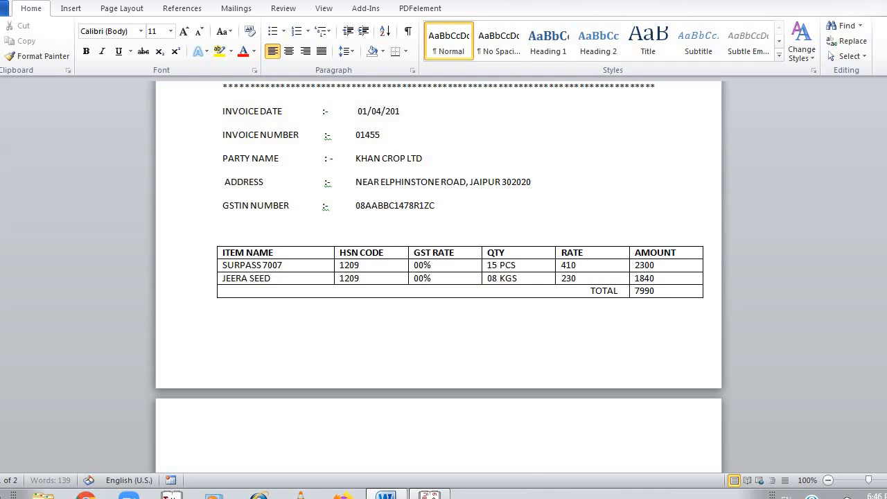
pyautogui.write('20')
pyautogui.press('Return')
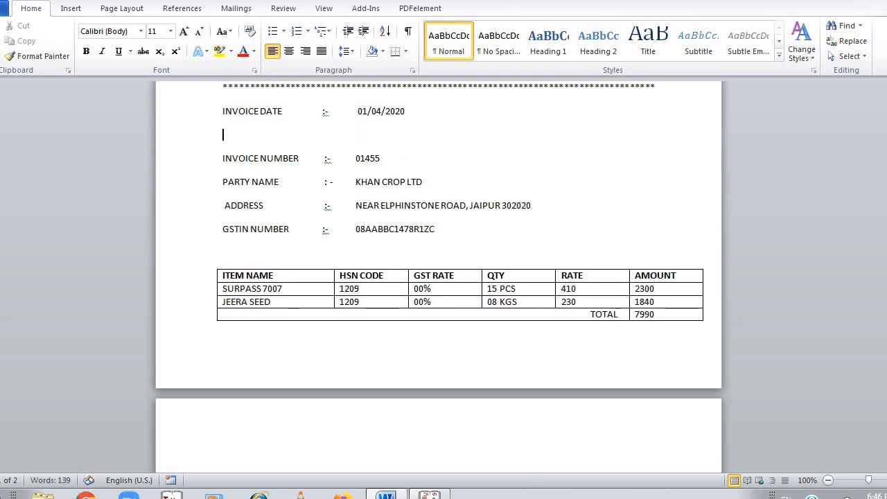
pyautogui.press('BackSpace')
# Return to Tally and enter supplier invoice number 01455 dated 1-Apr-2020 in the new purchase voucher
pyautogui.hotkey('alt', 'Tab')
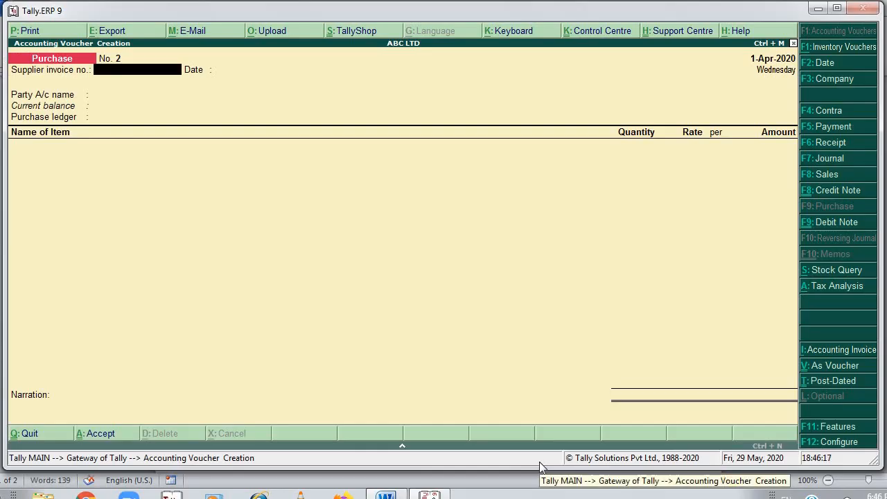
pyautogui.hotkey('alt', 'Tab')
pyautogui.hotkey('alt', 'Tab')
pyautogui.hotkey('alt', 'Tab')
pyautogui.write('0')
pyautogui.press('BackSpace')
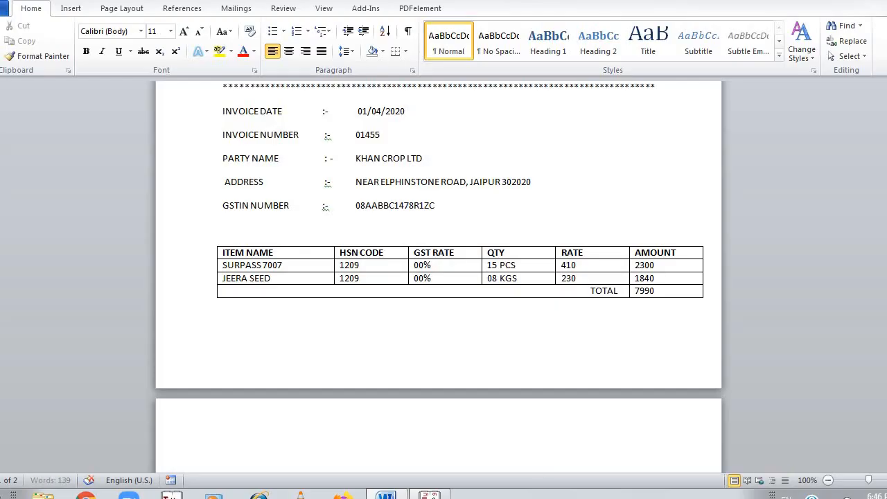
pyautogui.hotkey('alt', 'Tab')
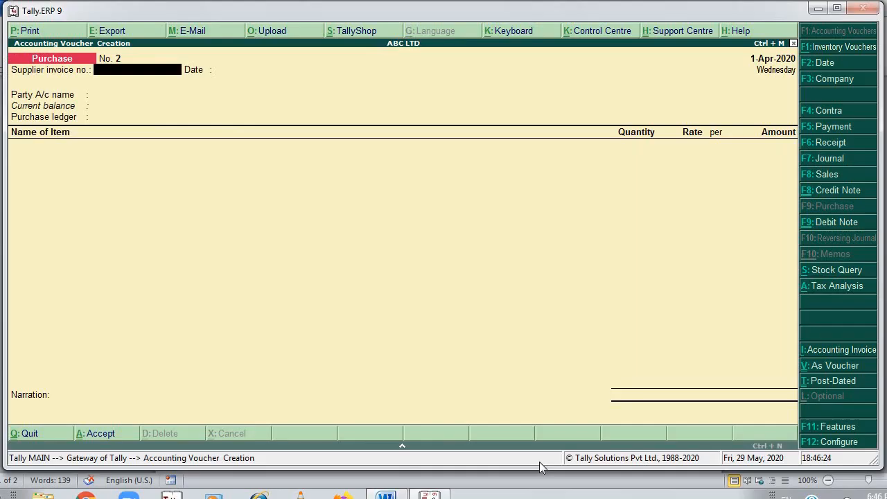
pyautogui.write('01455')
pyautogui.press('Return')
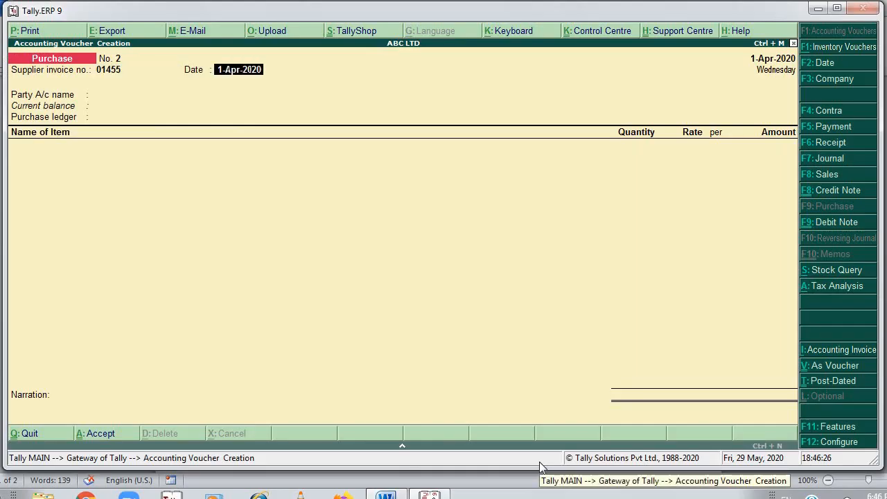
pyautogui.press('Return')
# Create a party ledger named KHAN CROP LTD from the Word invoice and place it under Sundry Creditors
pyautogui.hotkey('alt', 'Tab')
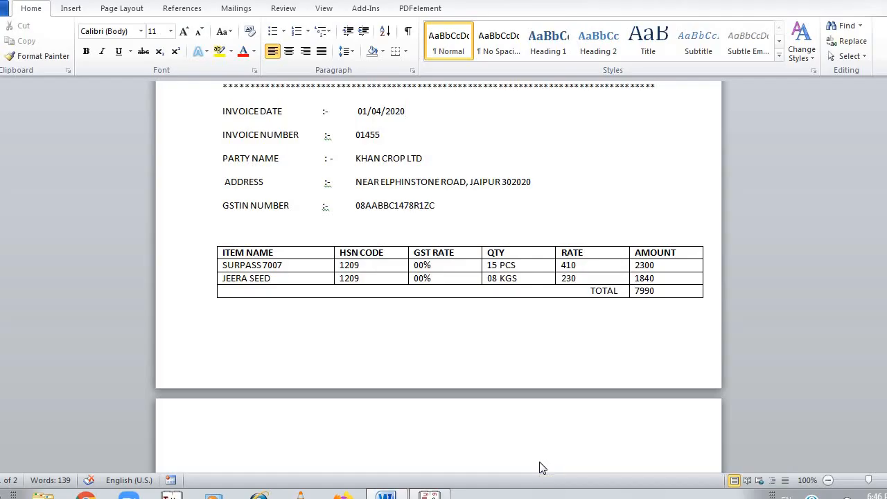
pyautogui.hotkey('alt', 'Tab')
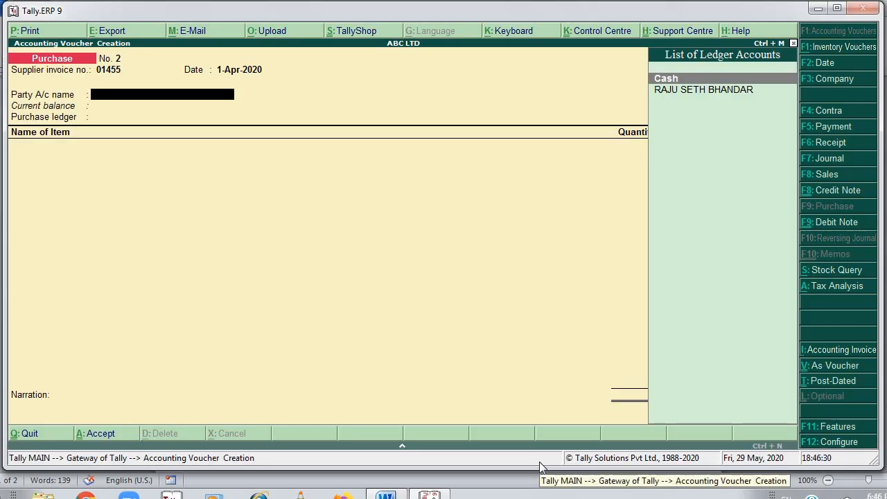
pyautogui.hotkey('alt', 'c')
pyautogui.write('KHAN CROP LTD')
pyautogui.press('Return')
pyautogui.press('Return')
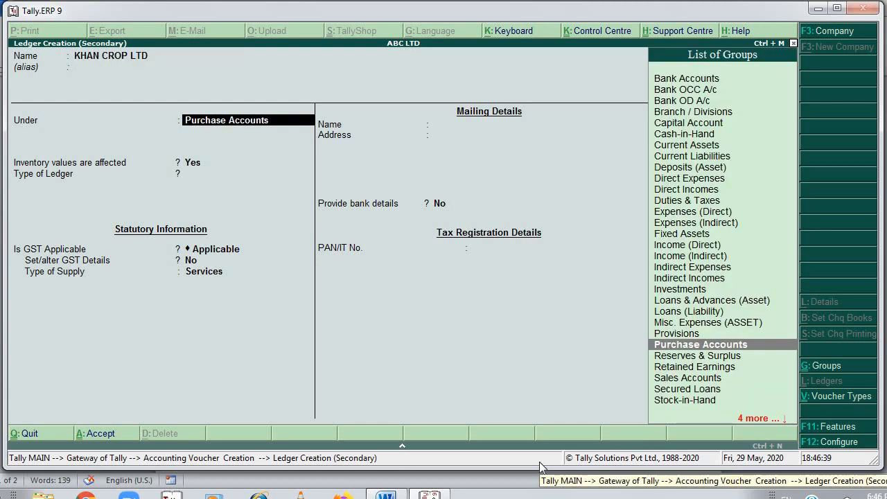
pyautogui.write('SUN')
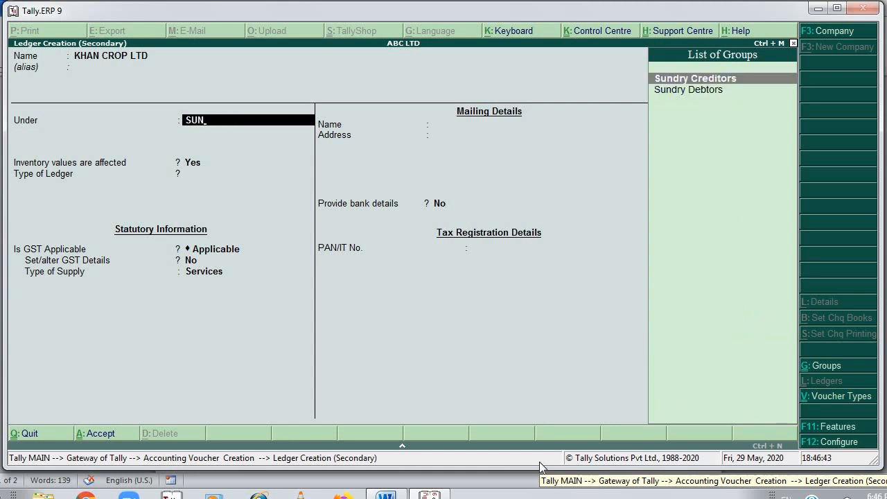
pyautogui.press('Return')
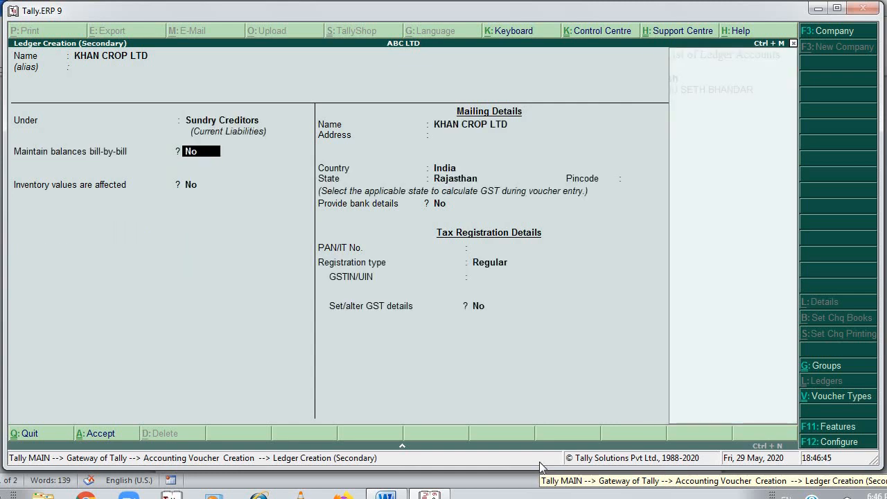
# Keep bill-by-bill balances and inventory values at No, and enter the supplier's mailing address from the Word invoice
pyautogui.press('Return')
pyautogui.press('Return')
pyautogui.press('Return')
pyautogui.hotkey('alt', 'Tab')
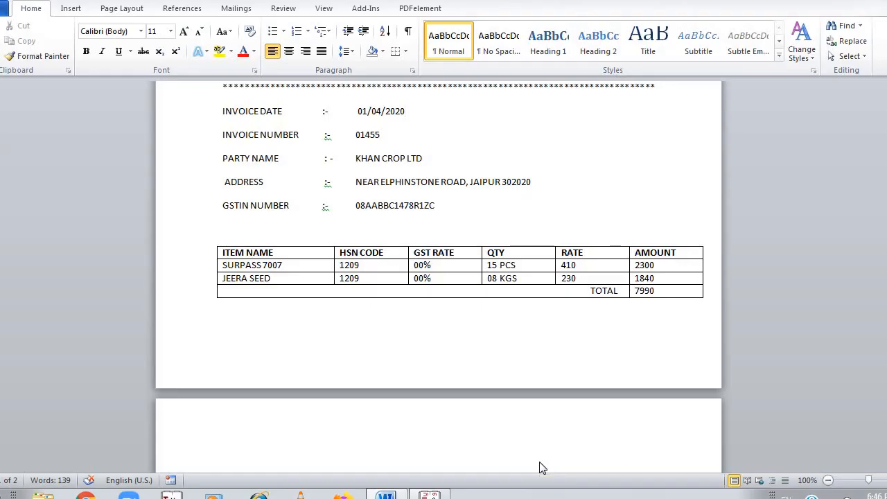
pyautogui.hotkey('alt', 'Tab')
pyautogui.write('NEA')
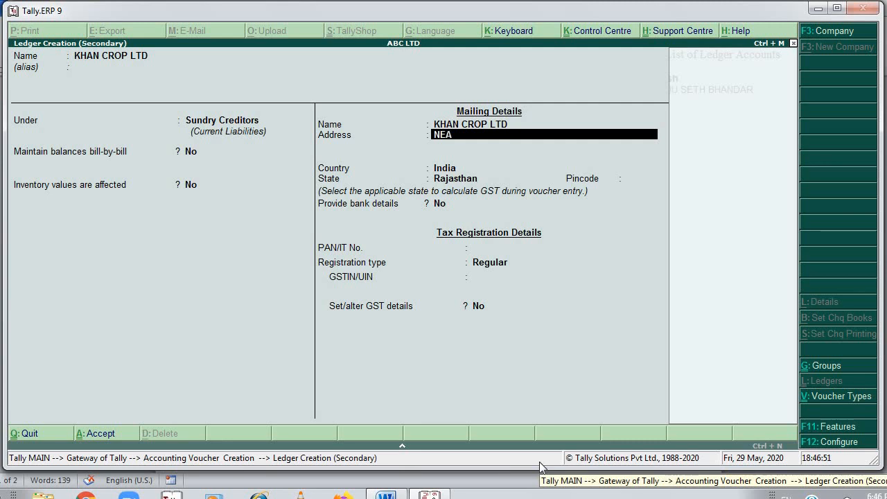
pyautogui.write('R ELPHINSTONE RO')
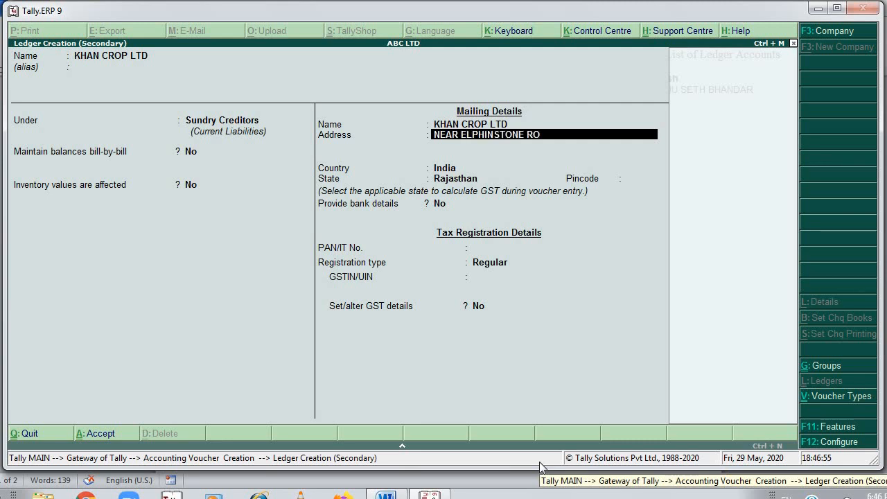
pyautogui.write('AD JAIPUR')
pyautogui.press('Return')
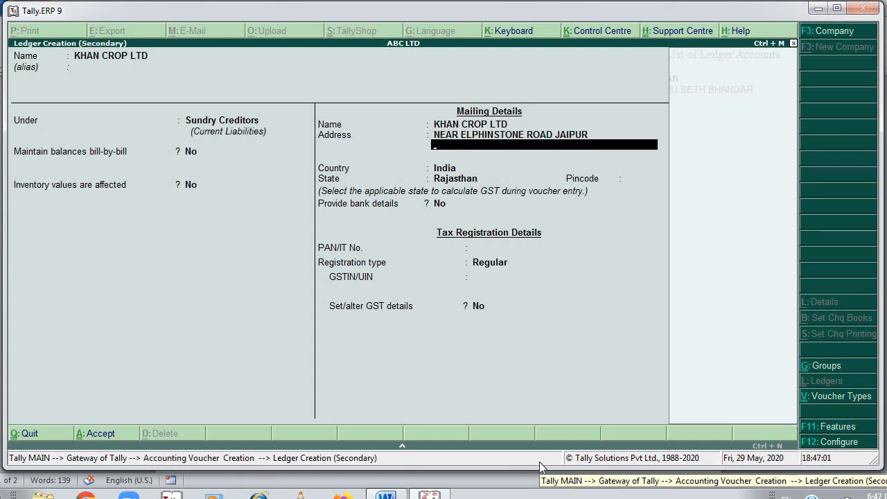
# Keep India and Rajasthan, enter the supplier's pincode from the Word invoice, and leave bank details at No
pyautogui.press('Return')
pyautogui.press('Return')
pyautogui.press('Return')
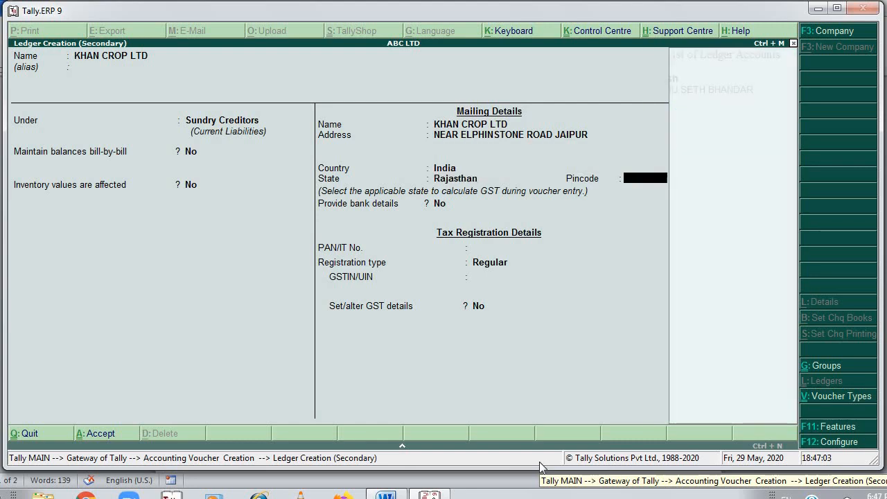
pyautogui.hotkey('alt', 'Tab')
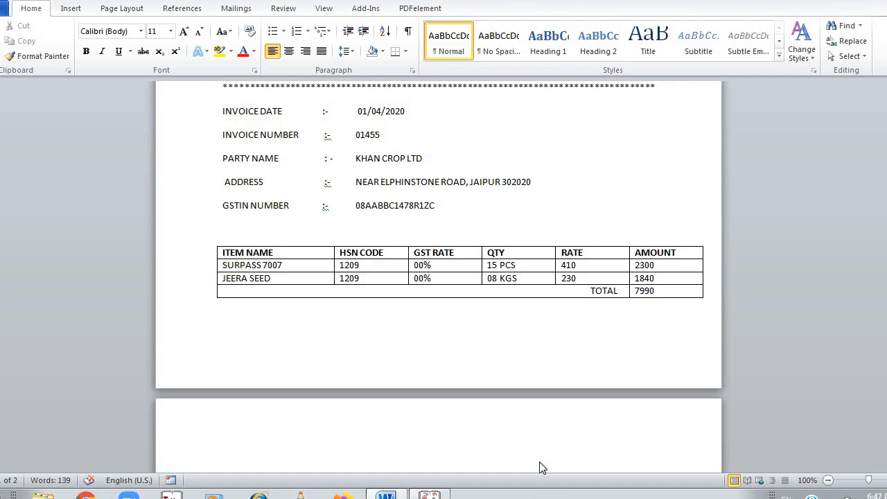
pyautogui.hotkey('alt', 'Tab')
pyautogui.write('302020')
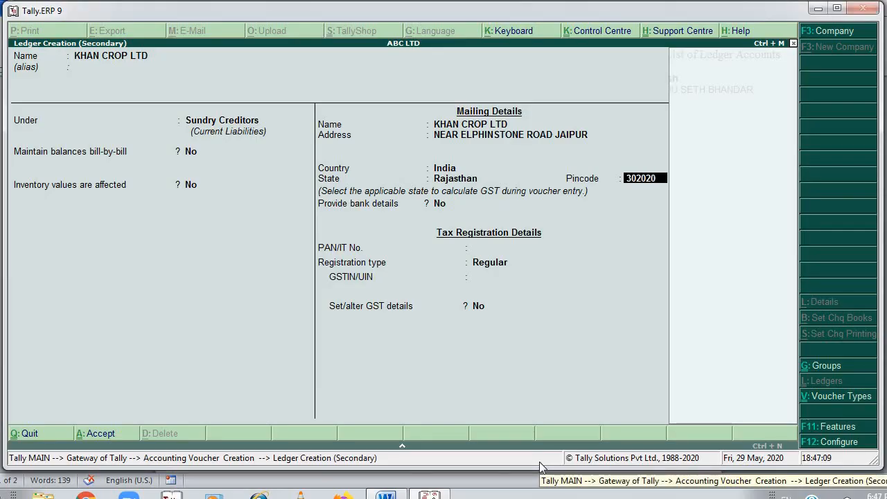
pyautogui.press('Return')
pyautogui.press('Return')
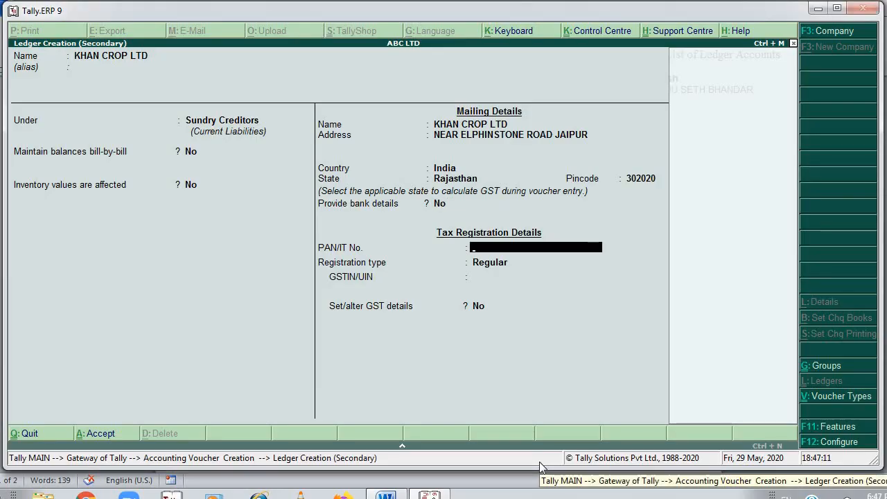
# Leave the PAN blank, keep the registration type Regular, and enter the supplier's GSTIN from the Word invoice in the Tally ledger
pyautogui.press('Return')
pyautogui.press('Return')
pyautogui.hotkey('alt', 'Tab')
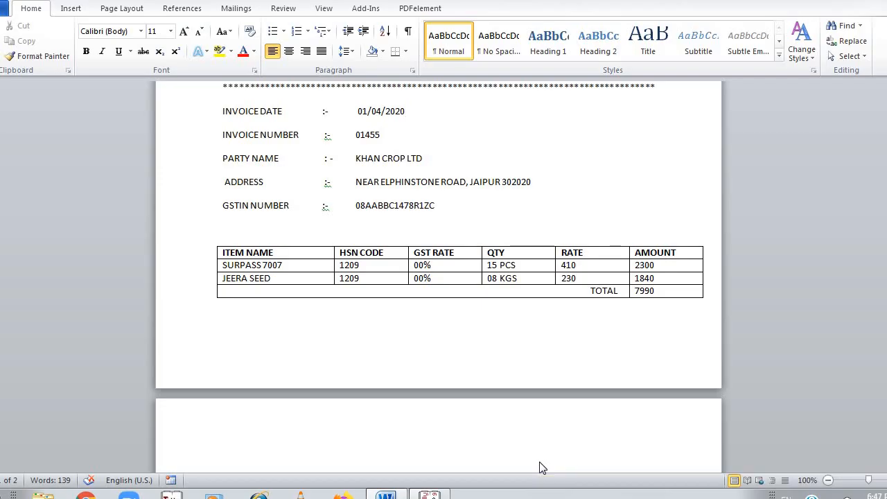
pyautogui.hotkey('alt', 'Tab')
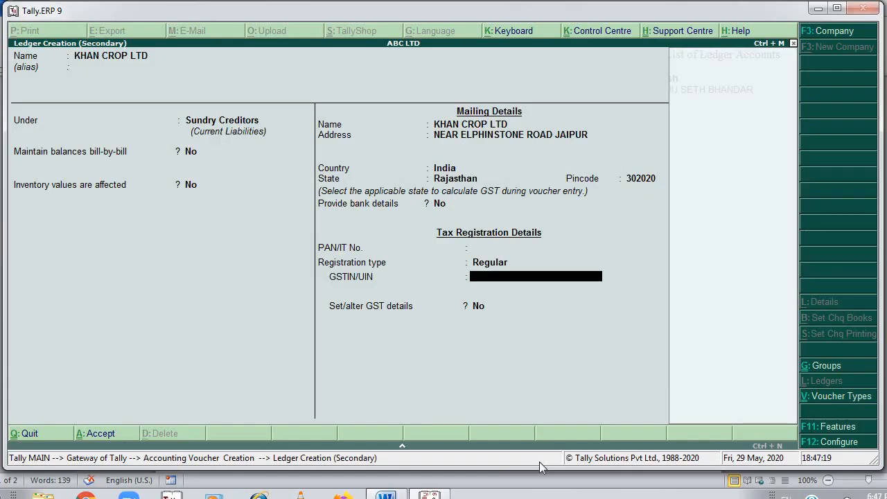
pyautogui.write('08AA')
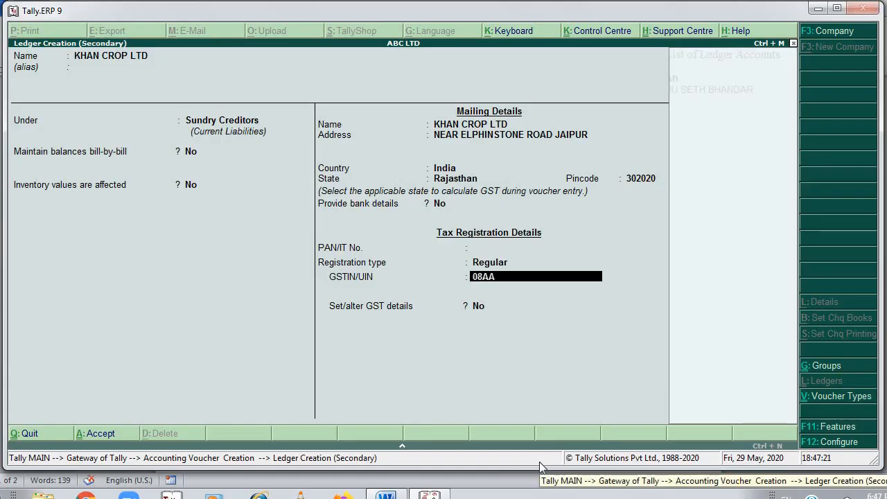
pyautogui.hotkey('alt', 'Tab')
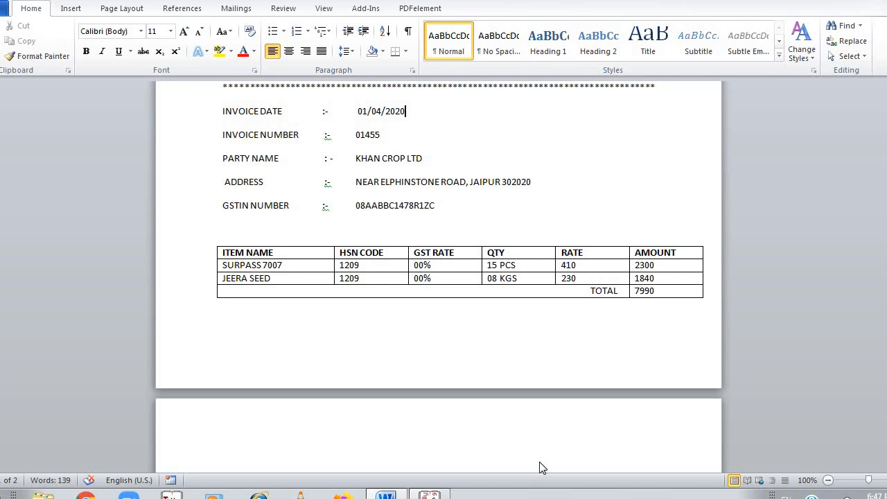
pyautogui.press('alt')
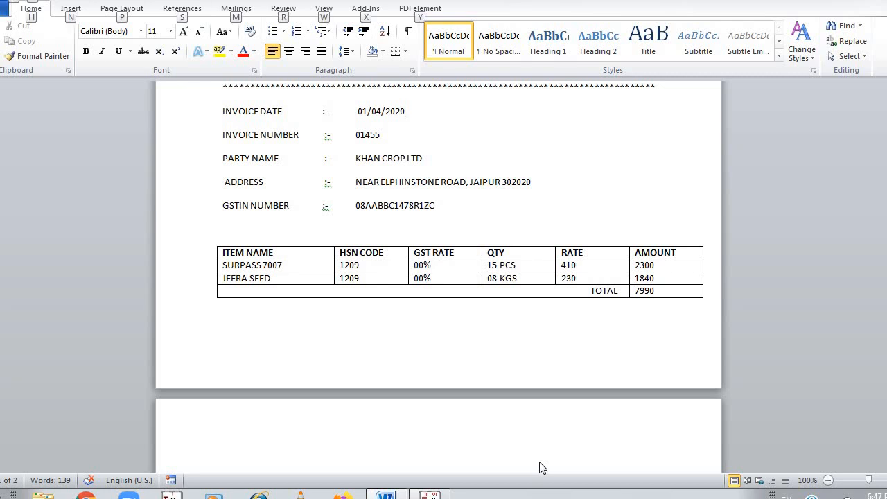
pyautogui.hotkey('alt', 'Tab')
pyautogui.write('BBC')
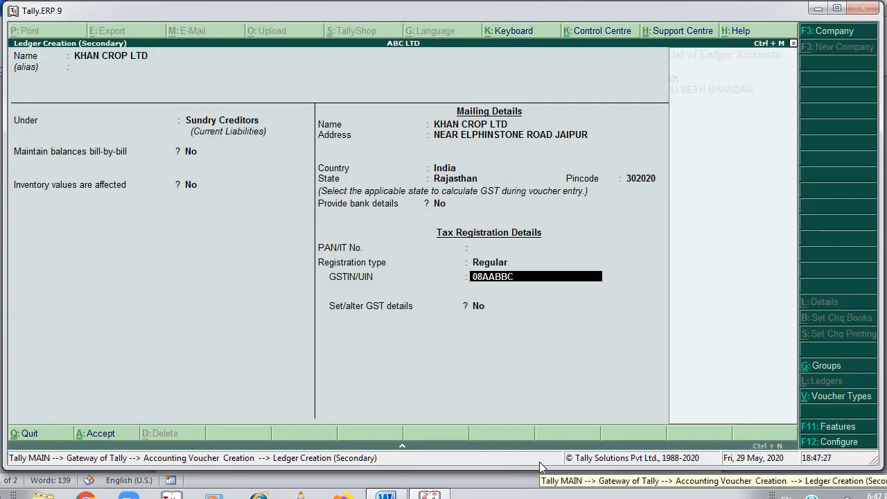
pyautogui.hotkey('alt', 'Tab')
pyautogui.hotkey('alt', 'Tab')
pyautogui.write('14')
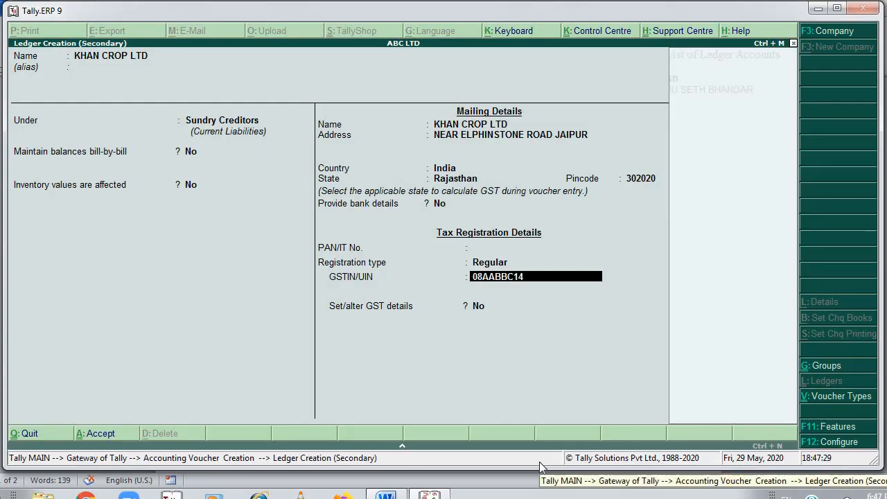
pyautogui.hotkey('alt', 'Tab')
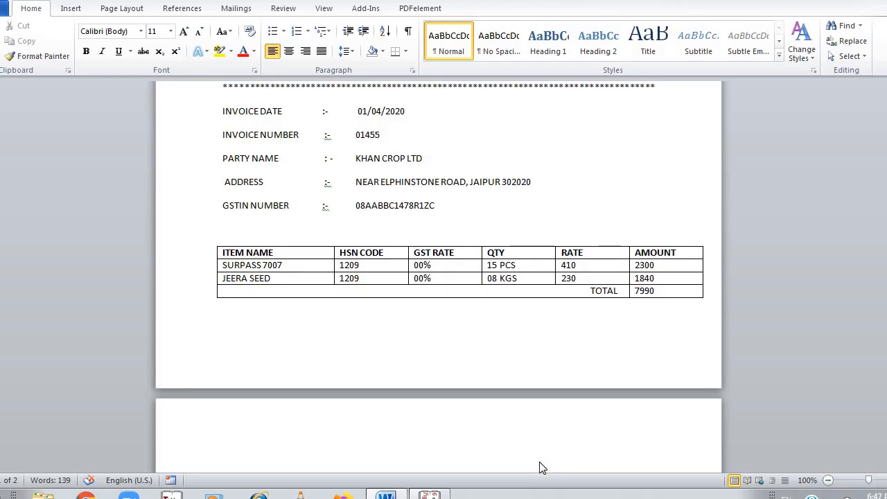
pyautogui.hotkey('alt', 'Tab')
pyautogui.write('7')
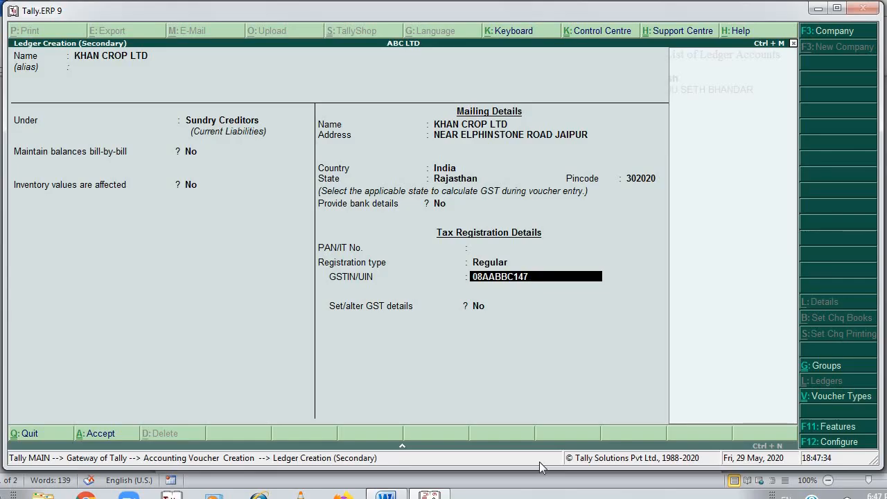
pyautogui.write('8R')
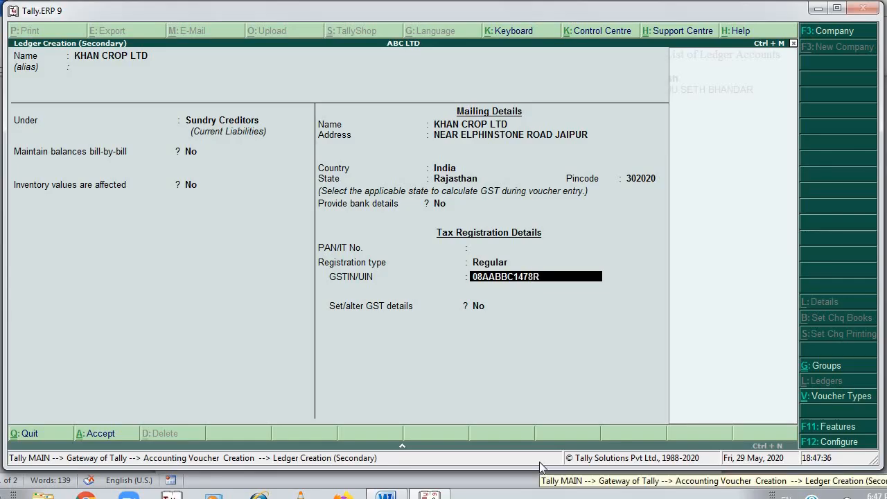
pyautogui.hotkey('alt', 'Tab')
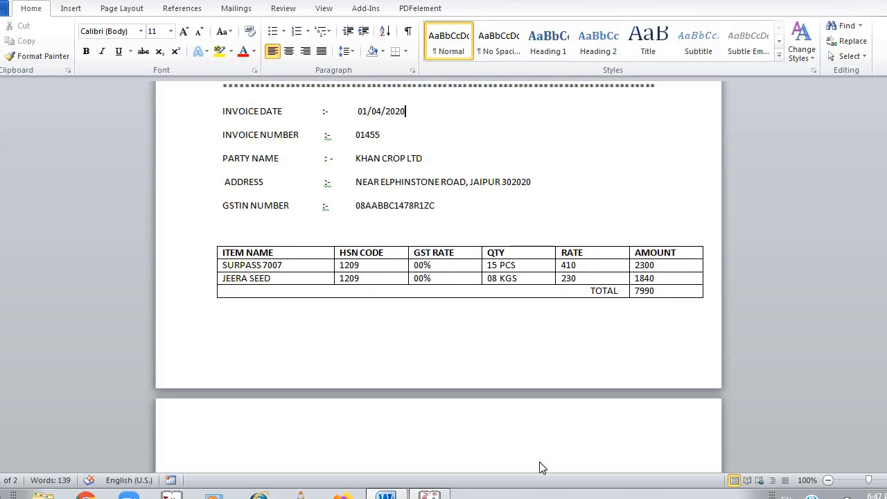
pyautogui.hotkey('alt', 'Tab')
pyautogui.write('1ZC')
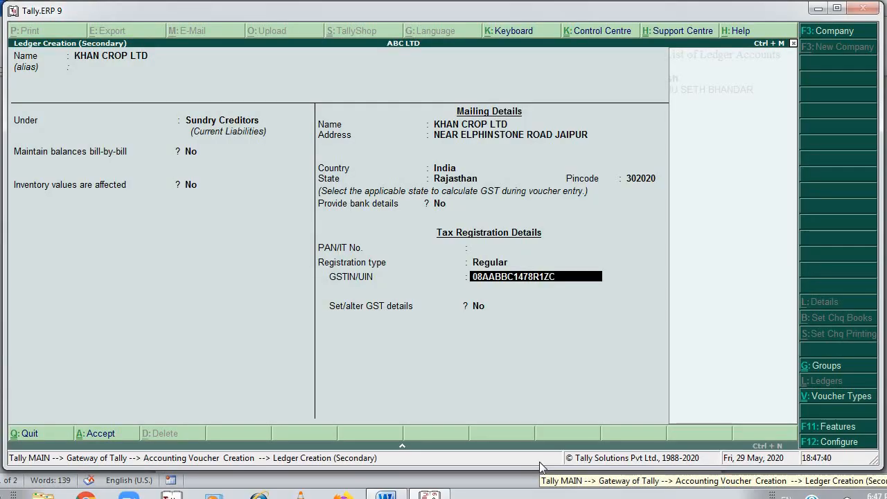
# Leave Set/alter GST details at No and save the KHAN CROP LTD ledger
pyautogui.press('Return')
pyautogui.press('Return')
pyautogui.press('Return')
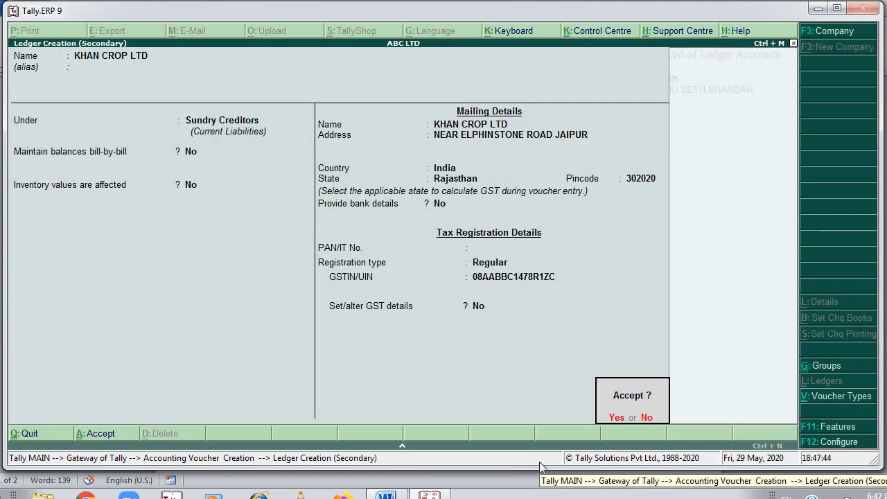
pyautogui.press('Return')
# Accept the supplier details for KHAN CROP LTD and choose PURCHASE EXEMPTED as the purchase ledger
pyautogui.press('Return')
pyautogui.press('Return')
pyautogui.press('Return')
pyautogui.press('Return')
pyautogui.press('Return')
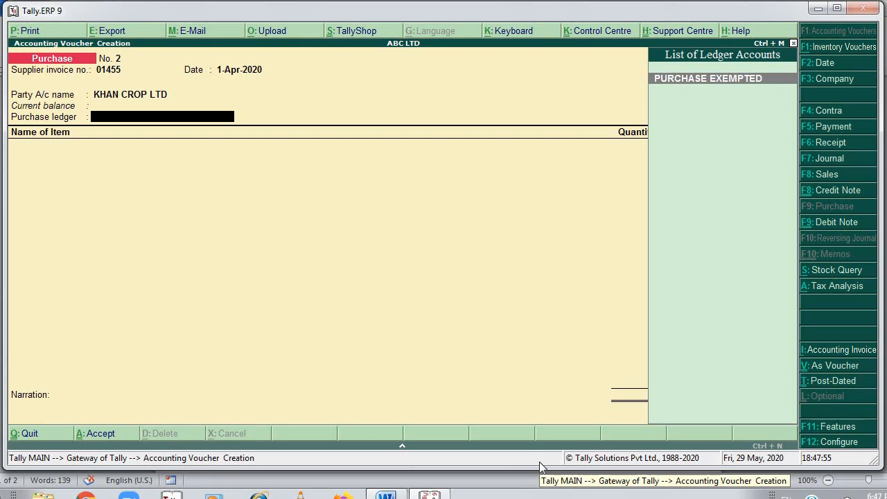
pyautogui.press('Return')
# Create a stock item named SURPASS 7007 from the Word invoice and place it under the GST @ 00% group
pyautogui.hotkey('alt', 'Tab')
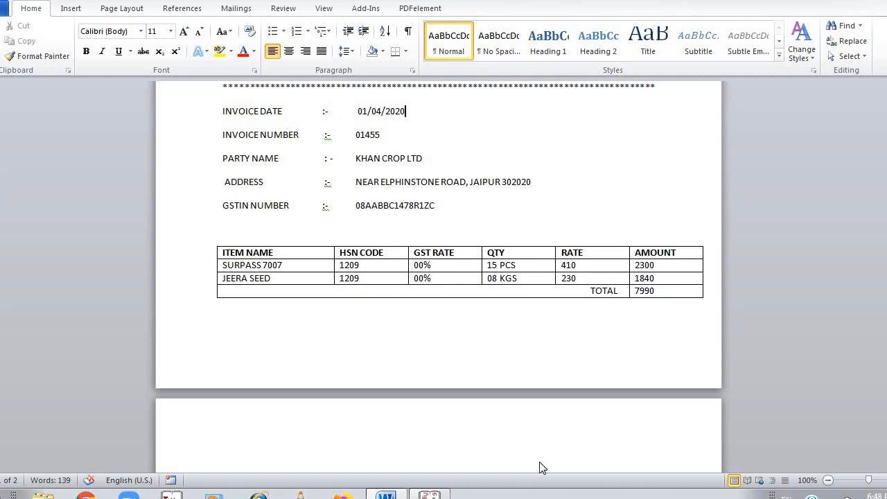
pyautogui.hotkey('alt', 'Tab')
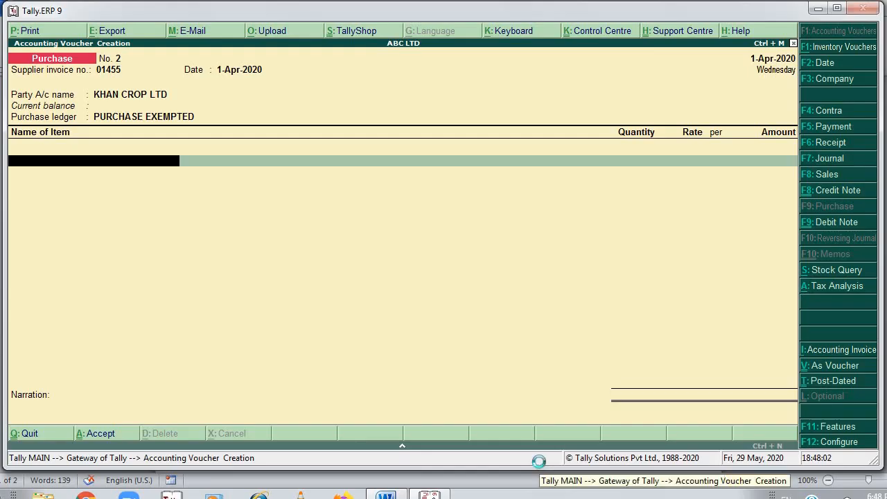
pyautogui.hotkey('alt', 'c')
pyautogui.write('SURPASS')
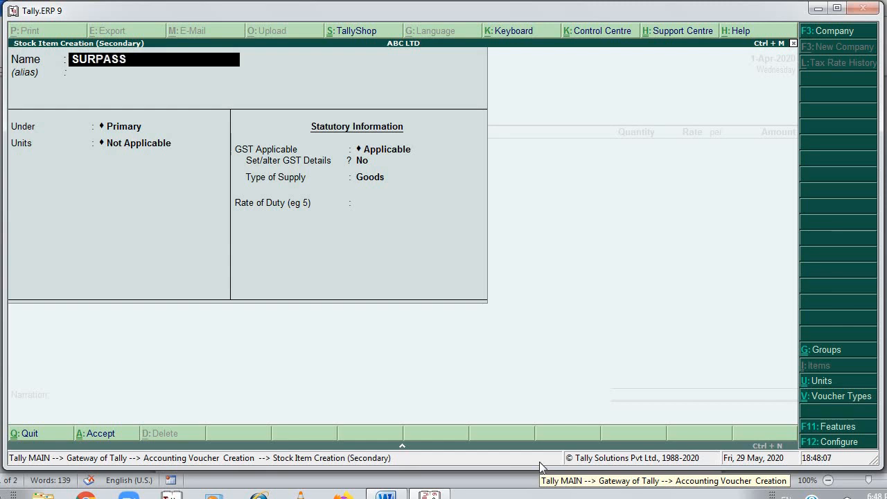
pyautogui.hotkey('alt', 'Tab')
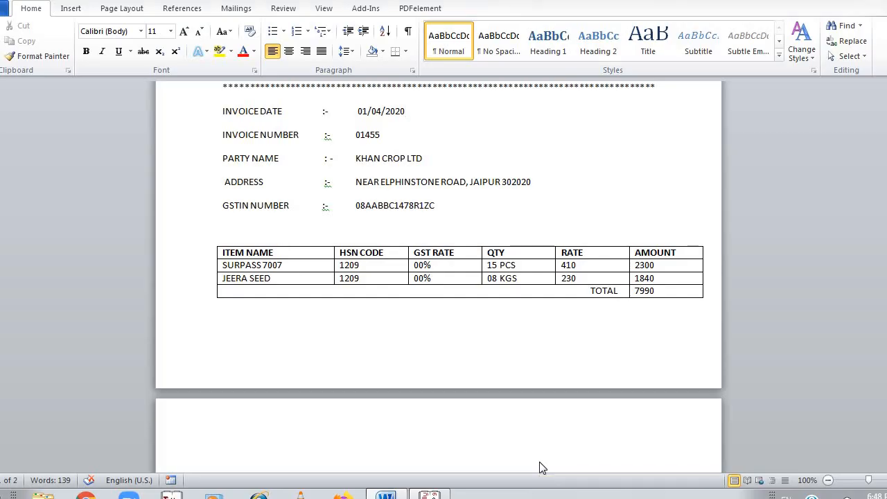
pyautogui.hotkey('alt', 'Tab')
pyautogui.write('7007')
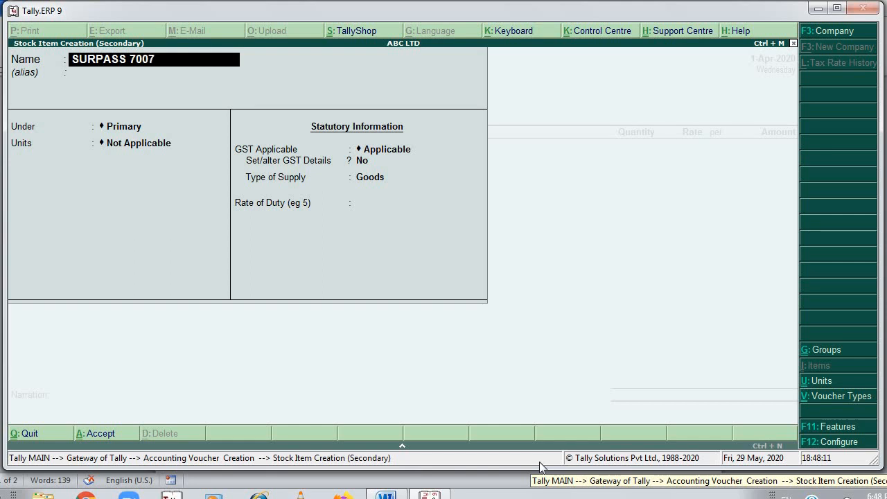
pyautogui.press('Return')
pyautogui.press('Return')
pyautogui.press('Down')
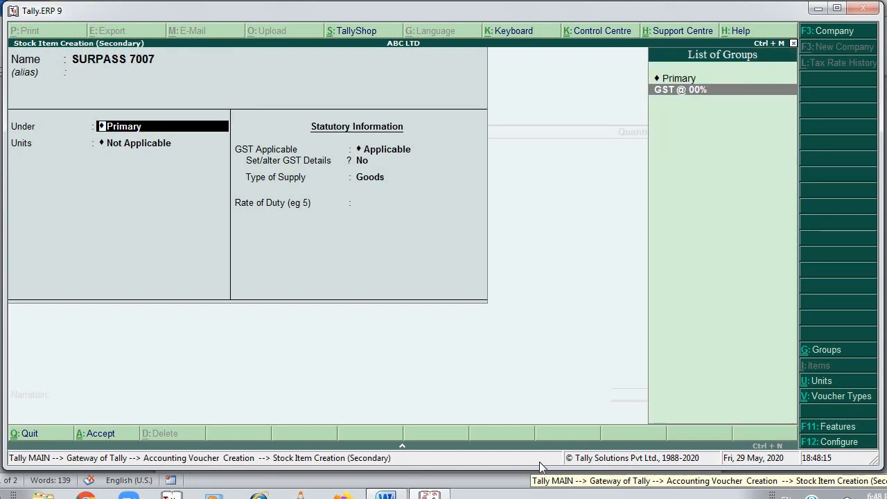
pyautogui.press('Return')
# Check the item's unit in the Word invoice and create a simple unit with symbol PCS and formal name PIECES
pyautogui.press('Down')
pyautogui.press('Down')
pyautogui.hotkey('alt', 'Tab')
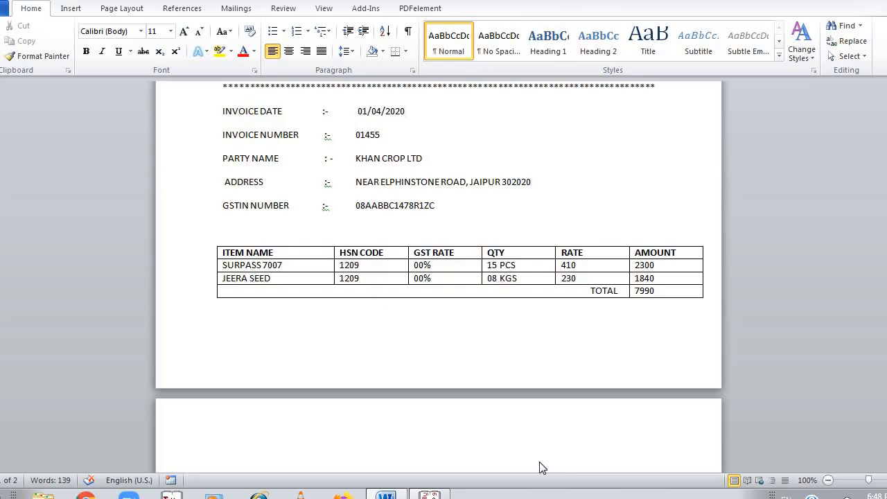
pyautogui.hotkey('alt', 'Tab')
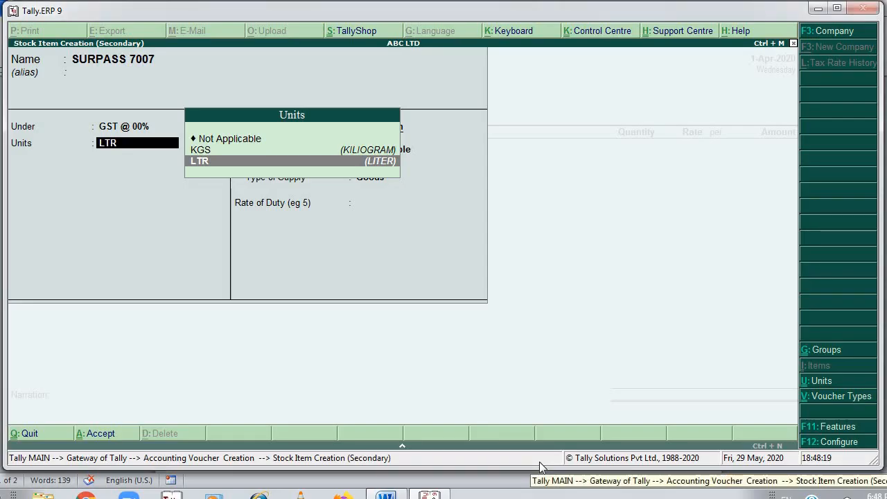
pyautogui.hotkey('alt', 'c')
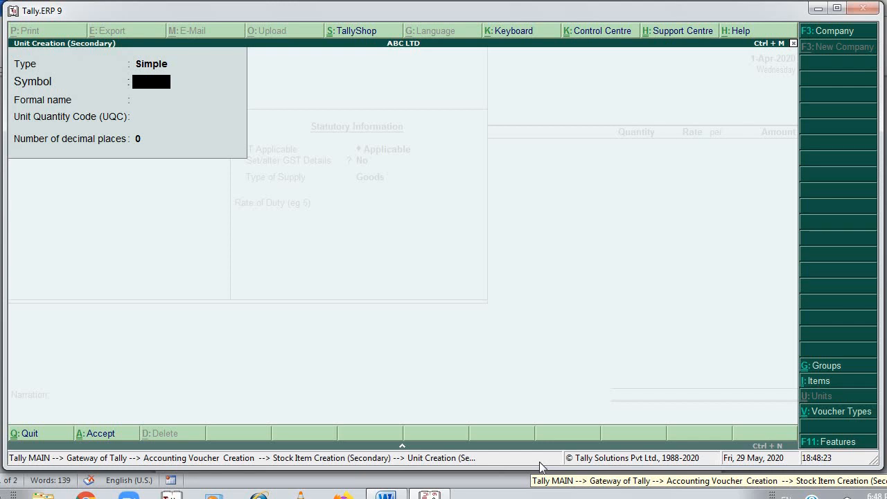
pyautogui.hotkey('alt', 'Tab')
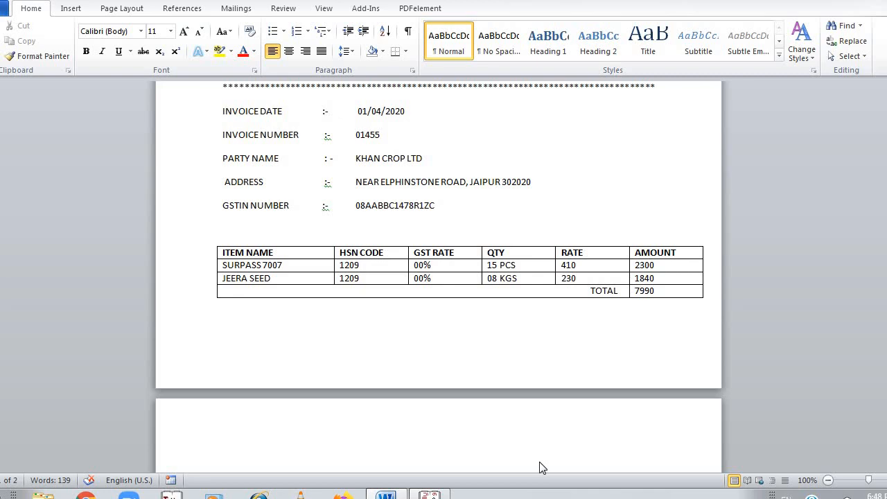
pyautogui.hotkey('alt', 'Tab')
pyautogui.write('P')
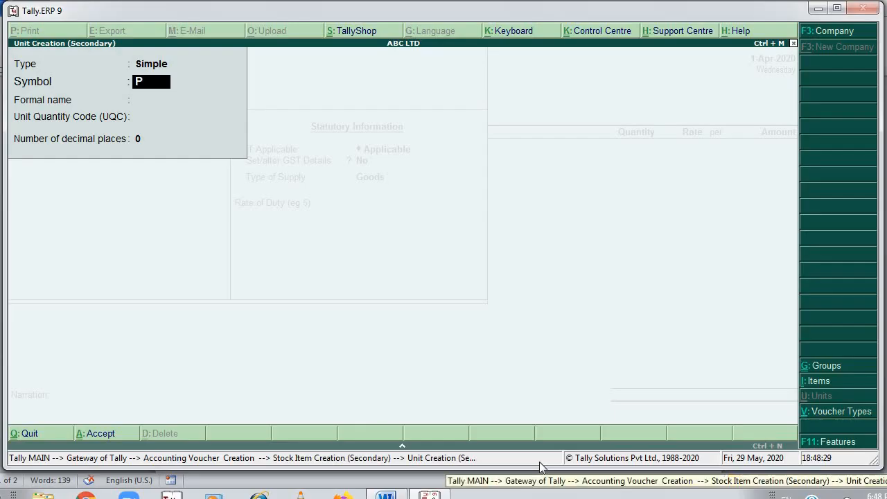
pyautogui.write('CS')
pyautogui.press('Return')
pyautogui.write('PIECES')
pyautogui.press('Return')
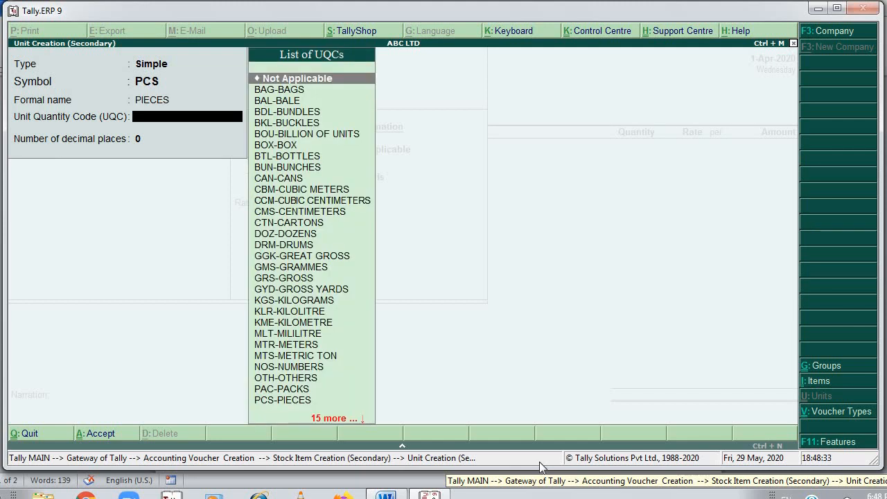
# Assign the quantity code PCS-PIECES with 0 decimal places and save the unit for the stock item
pyautogui.write('PI')
pyautogui.press('Down')
pyautogui.press('Return')
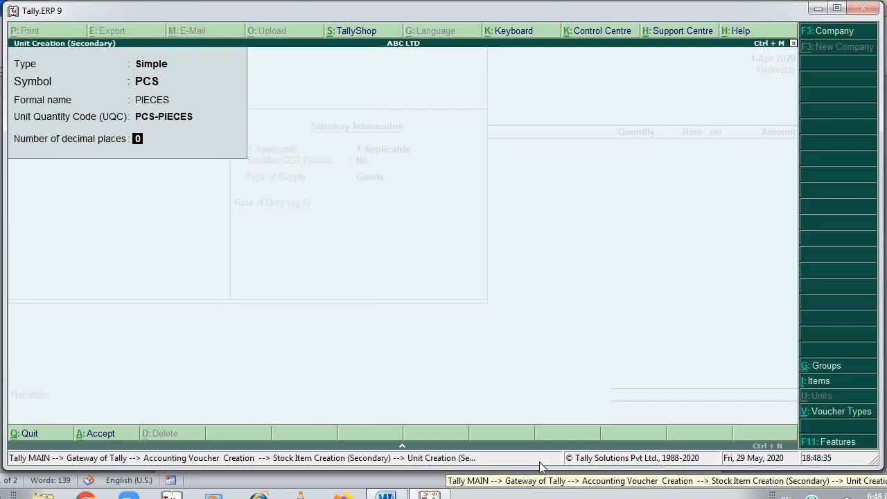
pyautogui.press('Return')
pyautogui.press('Return')
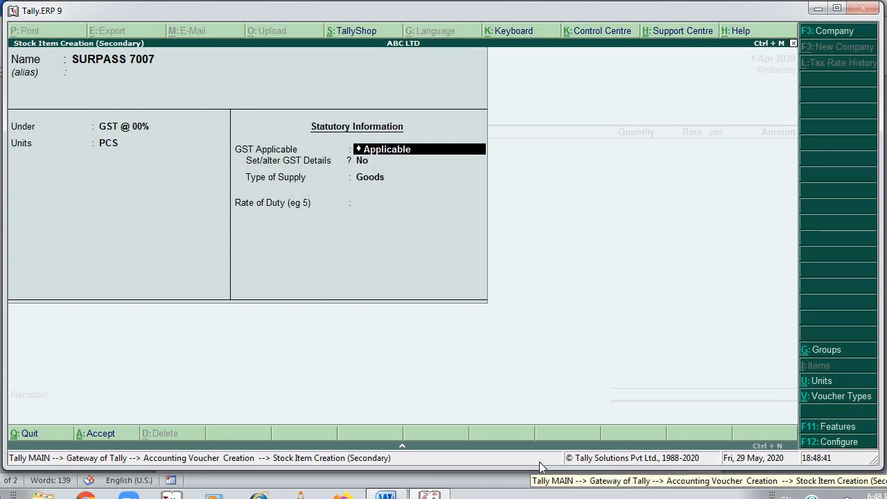
# Keep GST applicable for SURPASS 7007, enable its GST details, and enter HSN code 1209 from the Word invoice
pyautogui.press('Return')
pyautogui.write('Y')
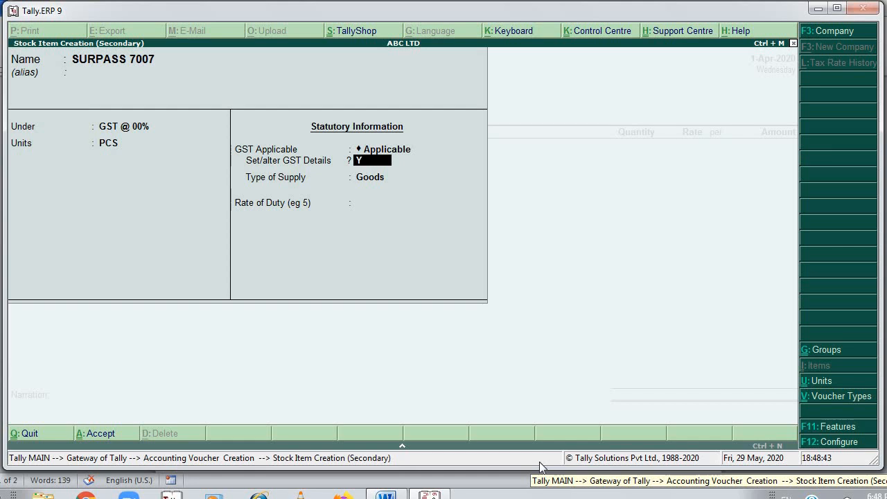
pyautogui.press('Return')
pyautogui.hotkey('alt', 'Tab')
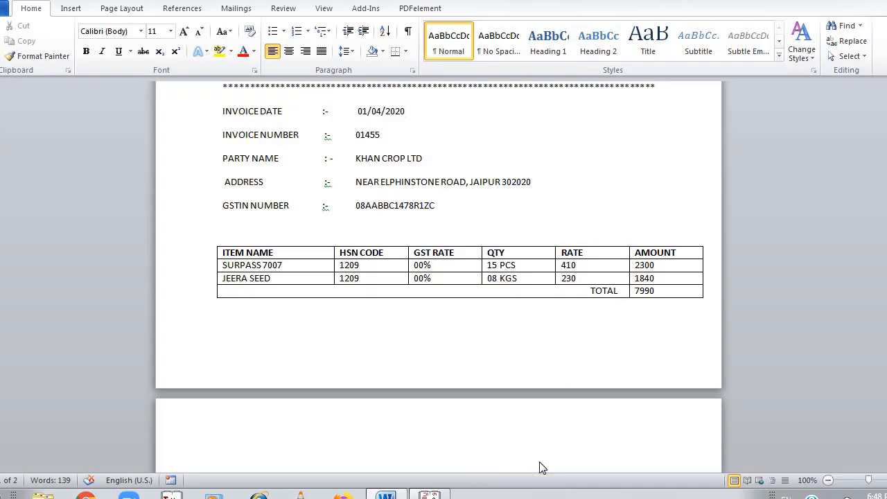
pyautogui.press('Down')
pyautogui.press('Down')
pyautogui.press('Down')
pyautogui.hotkey('alt', 'Tab')
pyautogui.write('1209')
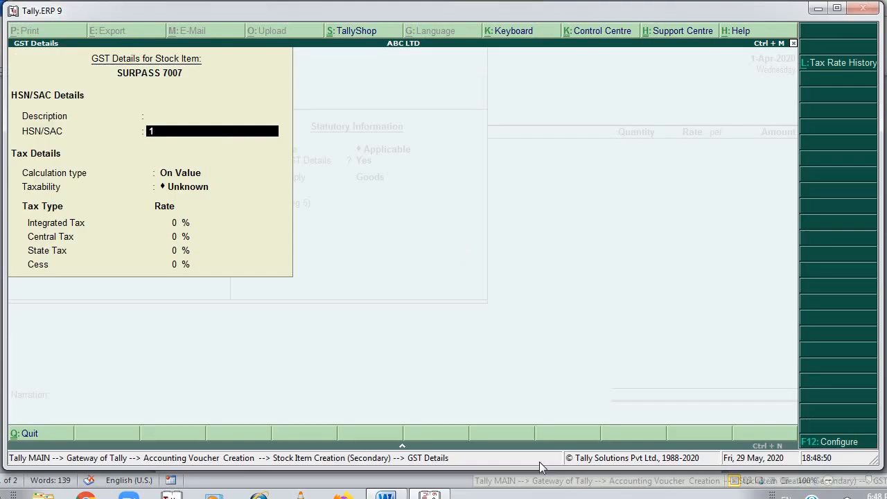
pyautogui.press('Return')
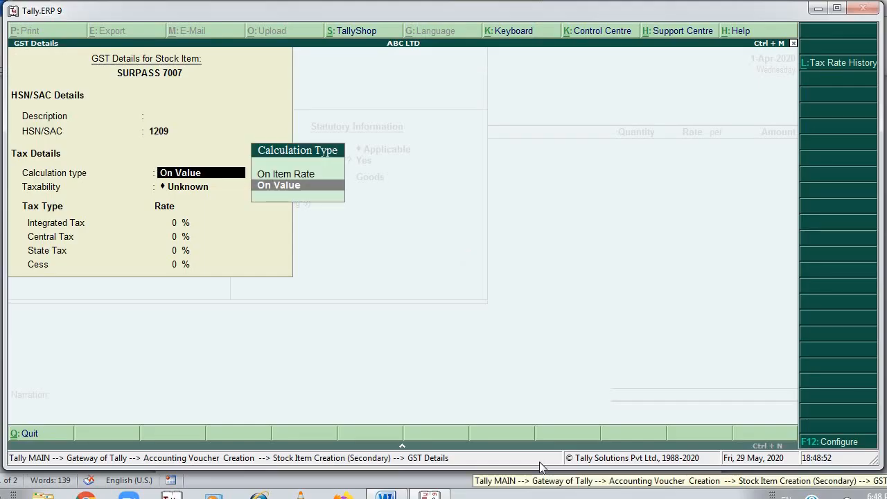
# Keep calculation On Value, set taxability to Exempt, and save SURPASS 7007 with Goods as its type of supply
pyautogui.press('Return')
pyautogui.press('Down')
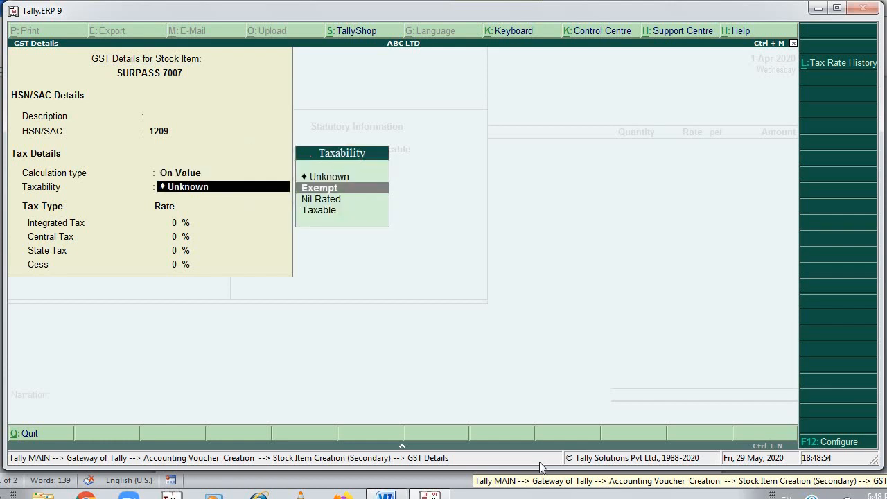
pyautogui.press('Return')
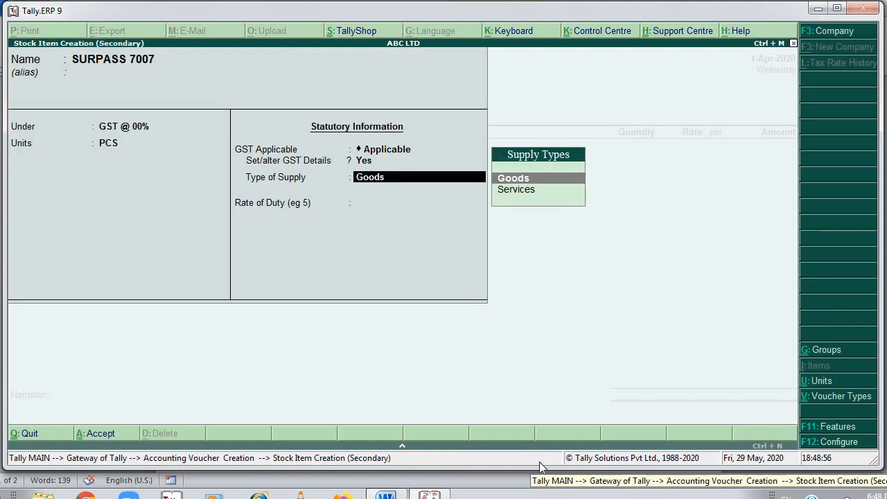
pyautogui.press('Return')
pyautogui.press('Return')
pyautogui.press('Return')
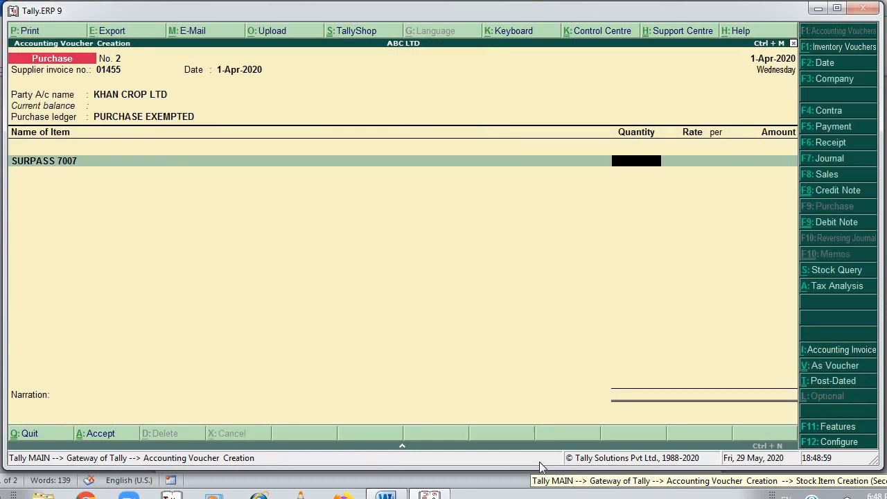
# Enter 15 PCS at a rate of 410 for SURPASS 7007, taking both values from the Word invoice
pyautogui.hotkey('alt', 'Tab')
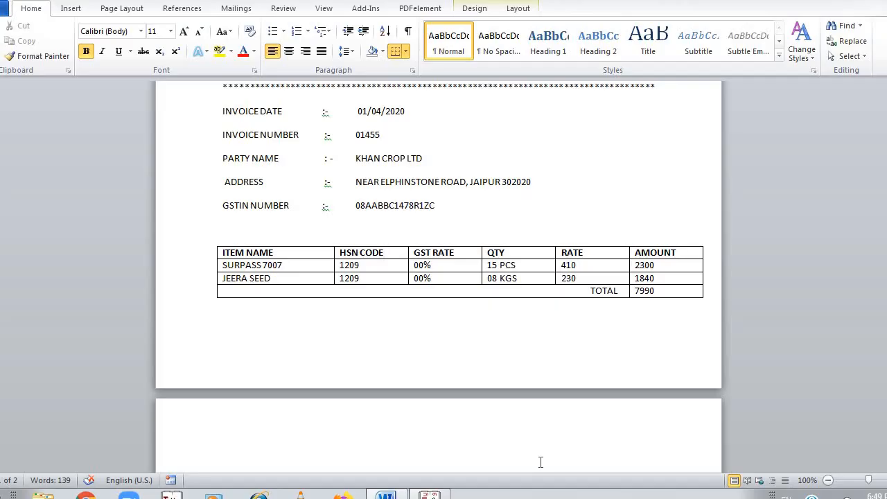
pyautogui.hotkey('alt', 'Tab')
pyautogui.write('15')
pyautogui.press('Return')
pyautogui.hotkey('alt', 'Tab')
pyautogui.hotkey('alt', 'Tab')
pyautogui.write('410')
pyautogui.press('Return')
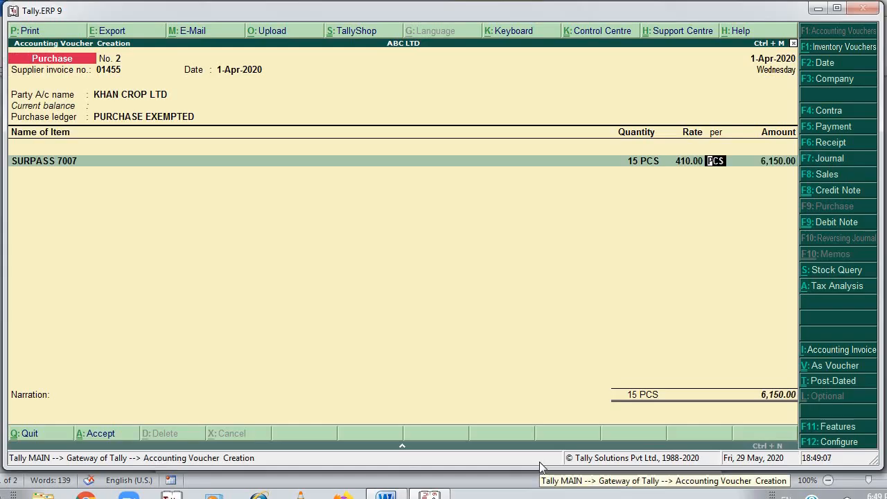
# Compare the SURPASS 7007 quantity, rate and amount in the voucher with the Word invoice, stepping back through the line's fields
pyautogui.hotkey('alt', 'Tab')
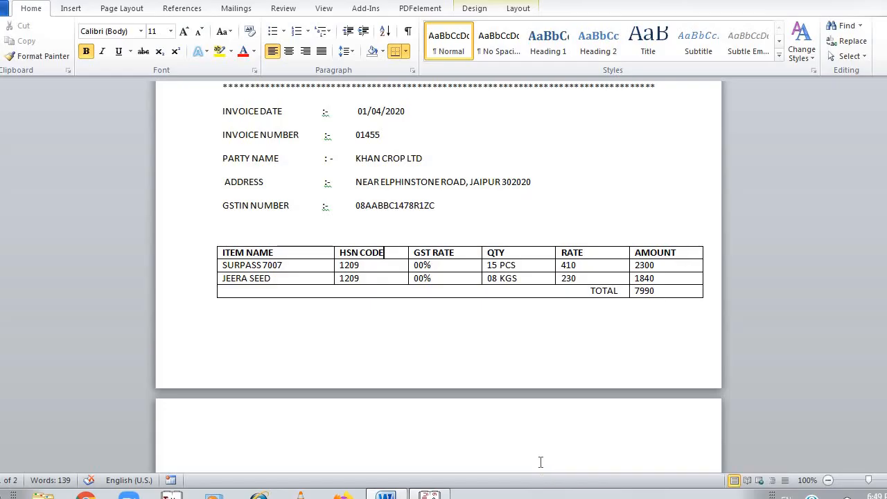
pyautogui.hotkey('alt', 'Tab')
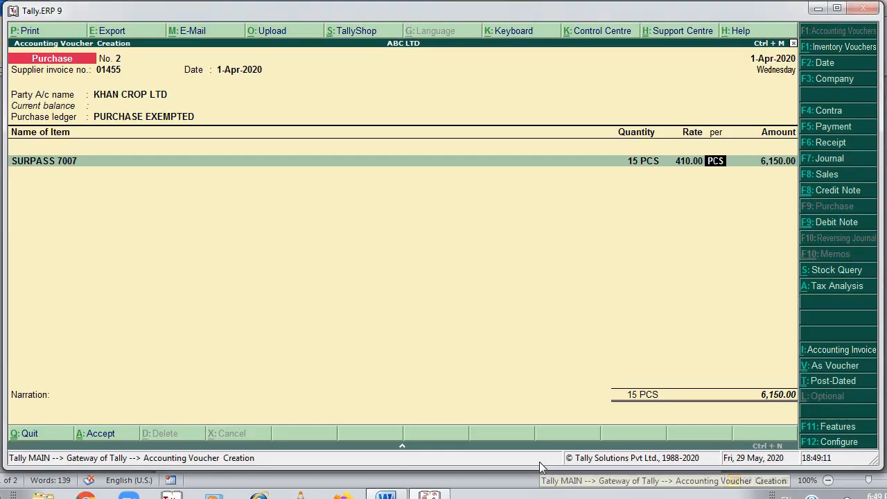
pyautogui.press('BackSpace')
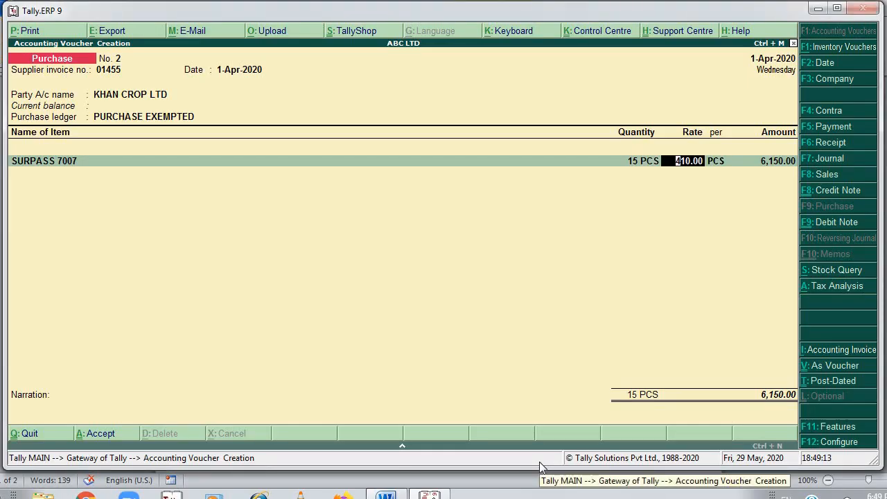
pyautogui.hotkey('alt', 'Tab')
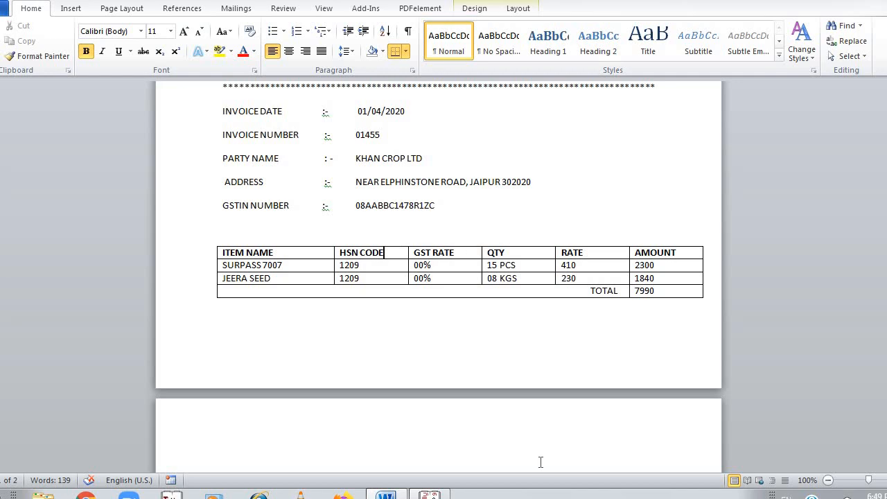
pyautogui.hotkey('alt', 'Tab')
pyautogui.press('Return')
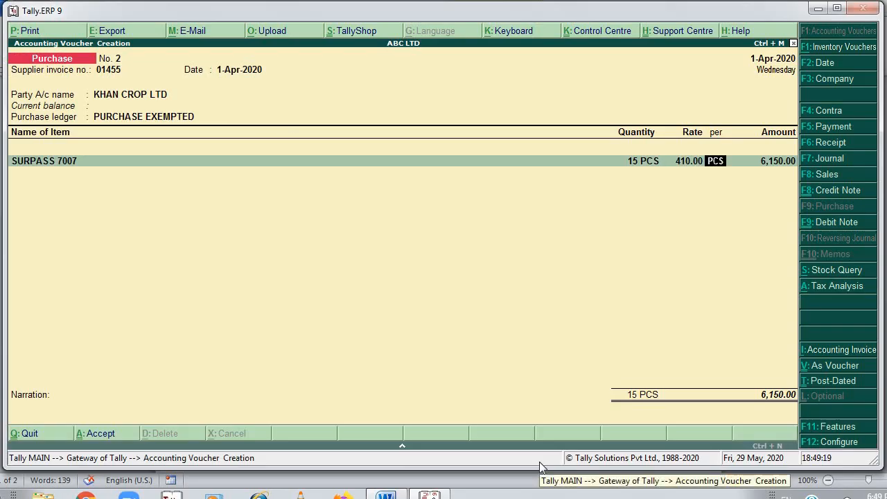
pyautogui.press('BackSpace')
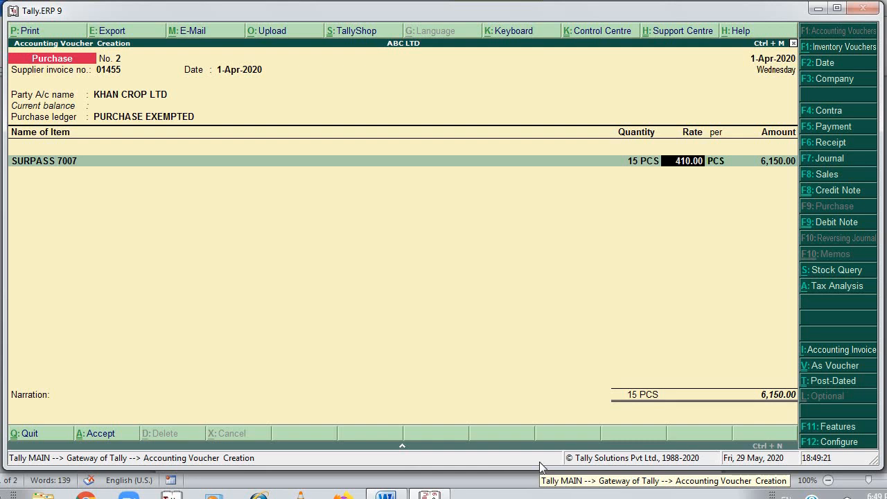
pyautogui.press('BackSpace')
pyautogui.press('BackSpace')
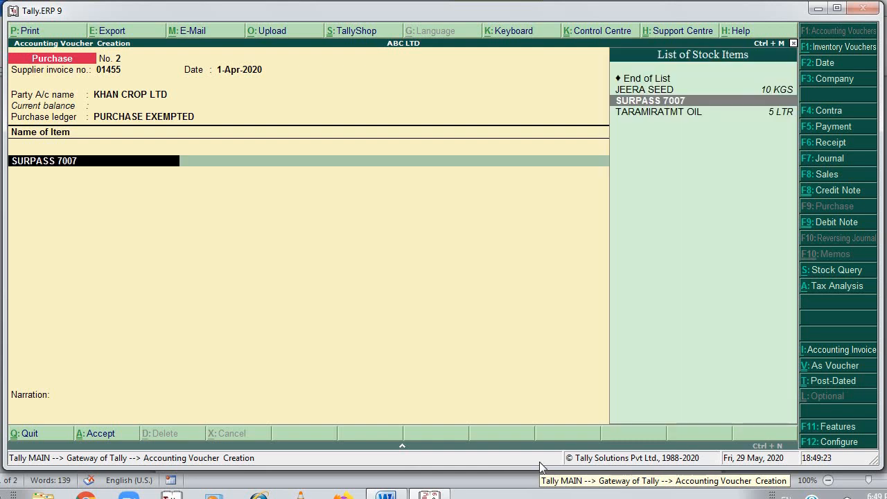
pyautogui.press('Return')
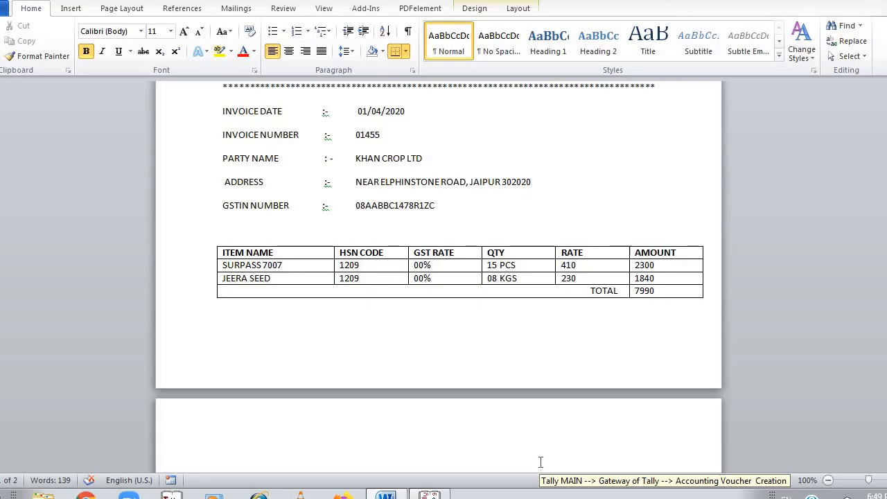
pyautogui.hotkey('alt', 'Tab')
pyautogui.hotkey('alt', 'Tab')
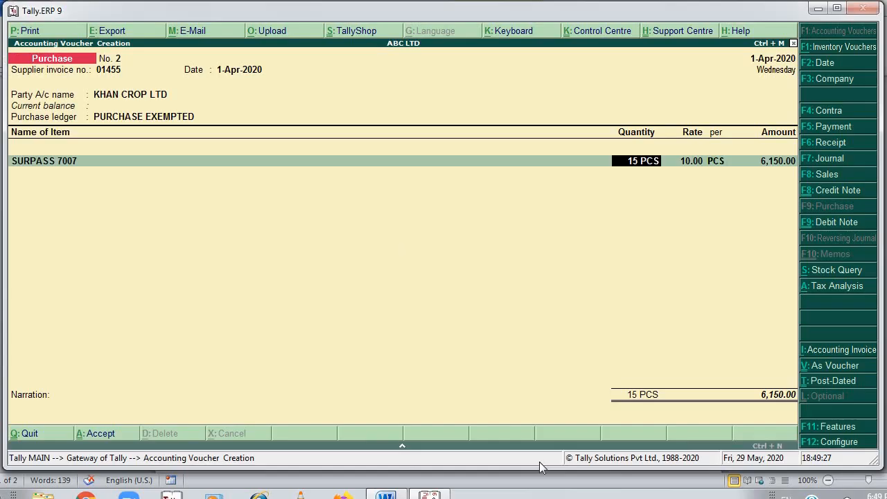
# Set the SURPASS 7007 rate to 410 per PCS again and accept the item line
pyautogui.press('Return')
pyautogui.write('410')
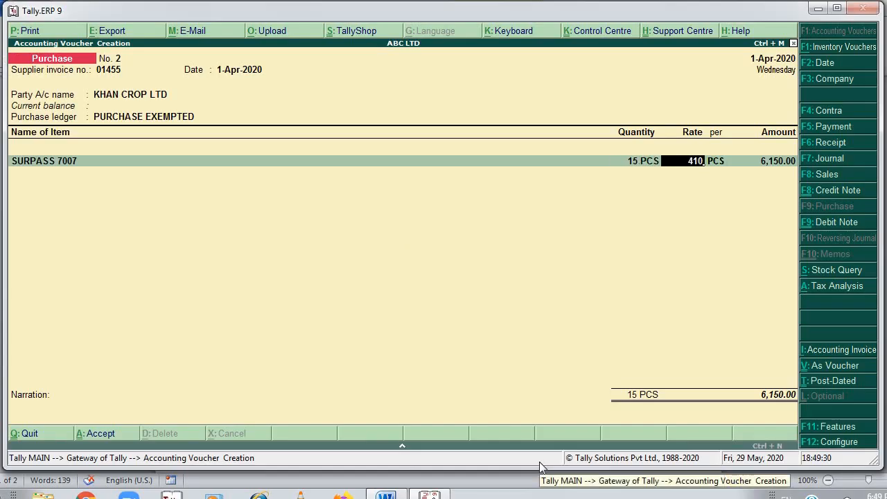
pyautogui.press('Return')
pyautogui.press('Return')
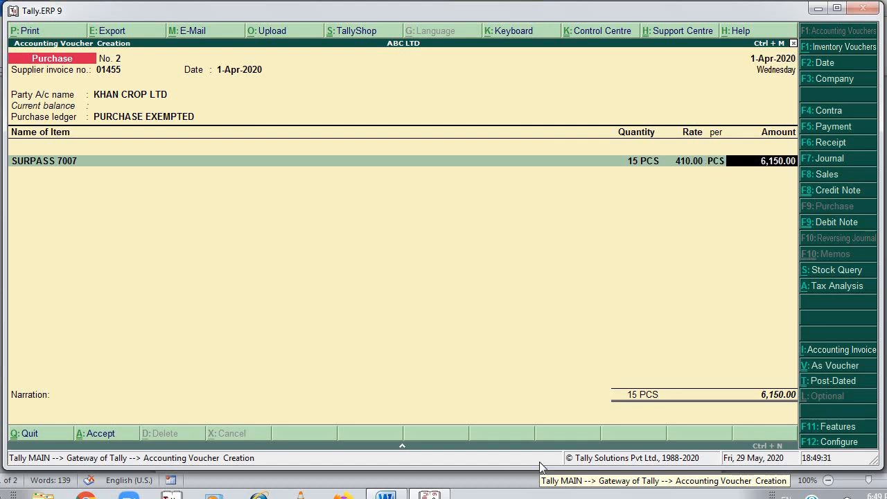
pyautogui.press('Return')
# Open the Calculator over the Word invoice and multiply 410 by 15 to check the SURPASS 7007 amount
pyautogui.hotkey('alt', 'Tab')
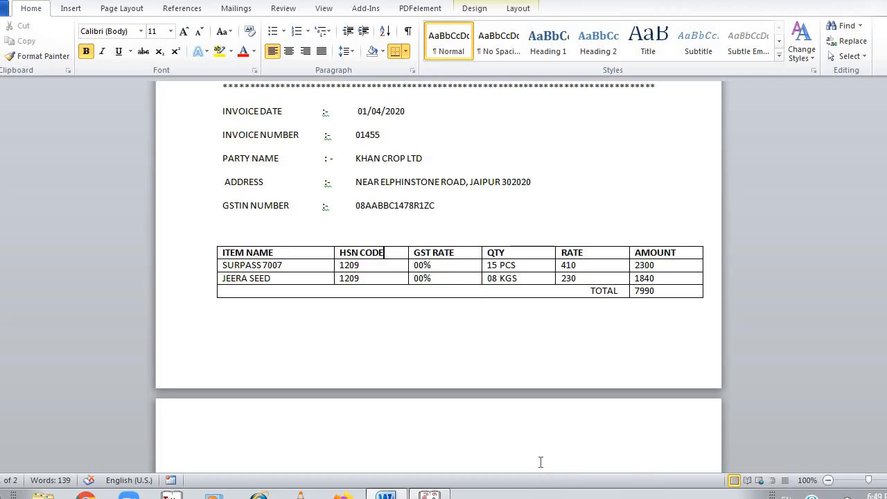
pyautogui.press('super')
pyautogui.write('CL')
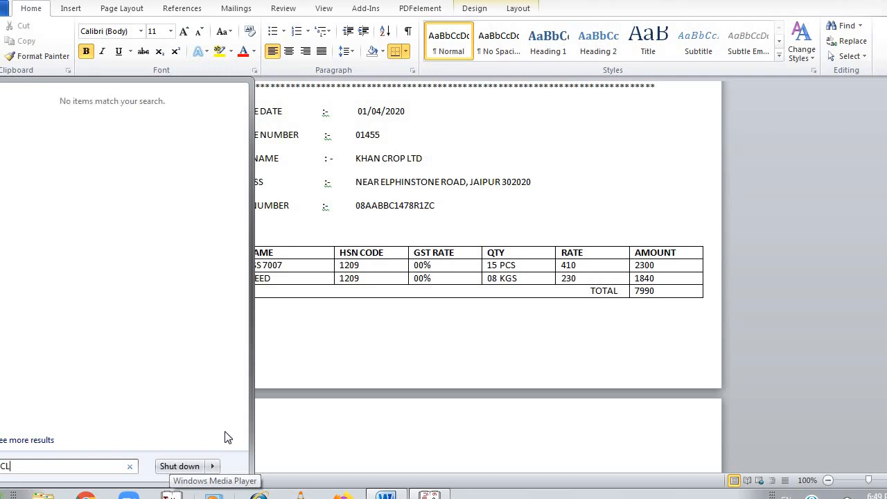
pyautogui.press('BackSpace')
pyautogui.press('BackSpace')
pyautogui.write('LC')
pyautogui.press('Return')
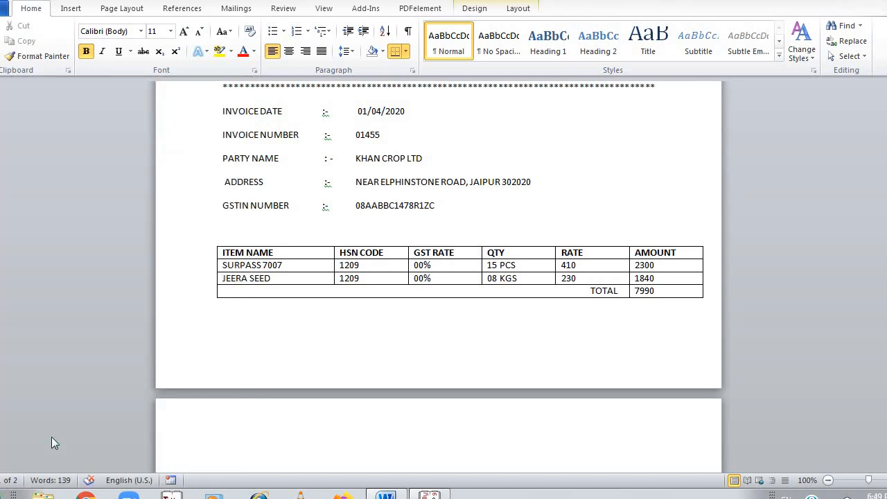
pyautogui.write('410')
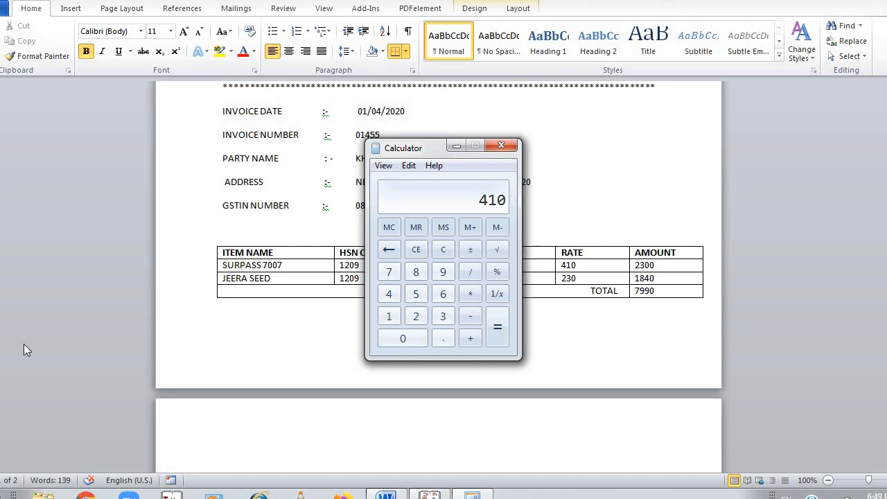
pyautogui.moveTo(402, 147); pyautogui.dragTo(319, 156)
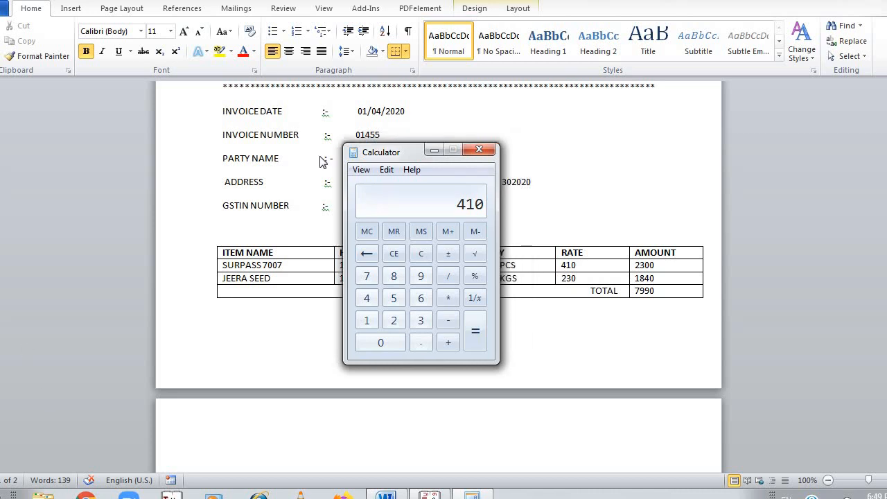
pyautogui.write('*15')
pyautogui.press('Return')
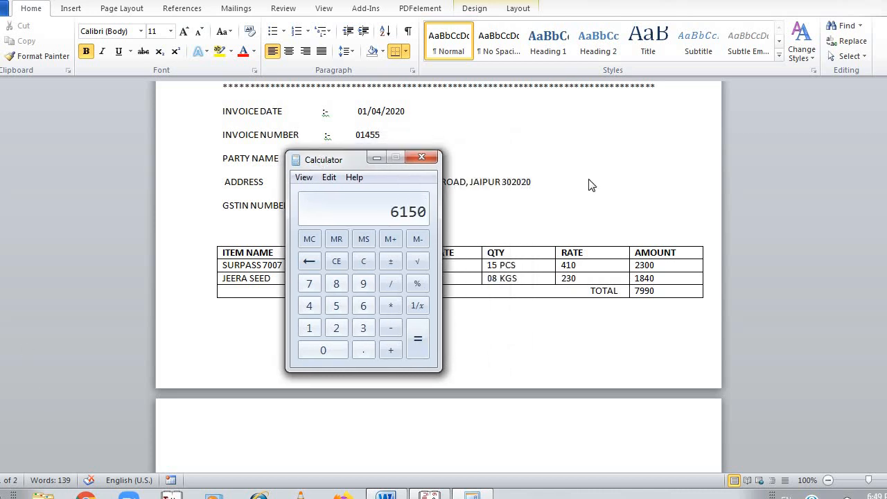
# Change the SURPASS 7007 amount in the Word invoice table to 6150
pyautogui.click(655, 265)
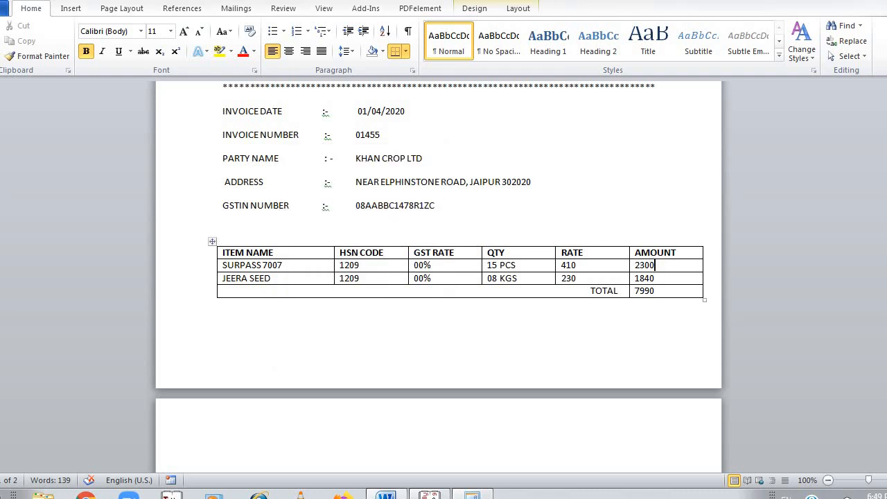
pyautogui.press('BackSpace')
pyautogui.press('BackSpace')
pyautogui.press('BackSpace')
pyautogui.press('BackSpace')
pyautogui.write('6150')
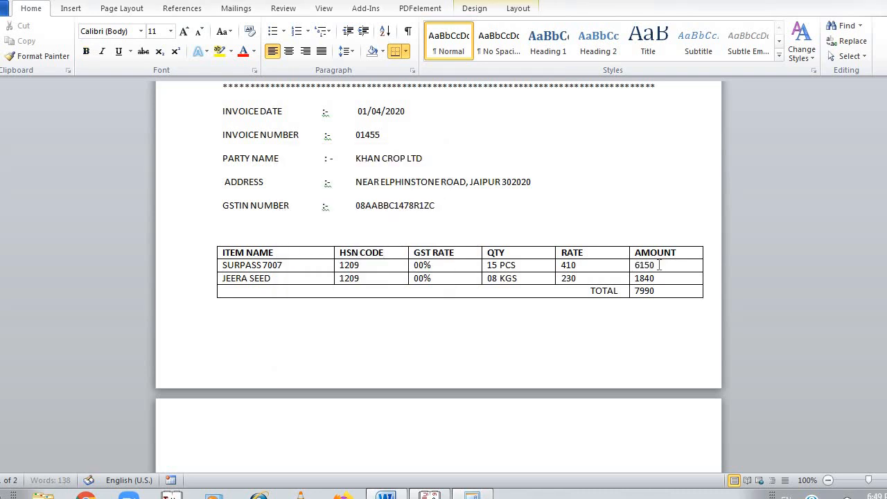
# Switch back to Tally and add JEERA SEED as the second item with a quantity of 8 KGS
pyautogui.hotkey('alt', 'Tab')
pyautogui.click(389, 497)
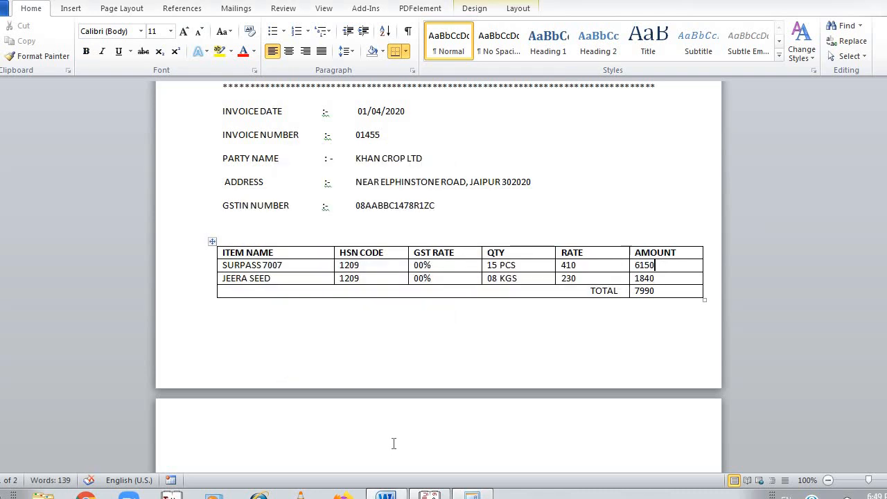
pyautogui.click(428, 494)
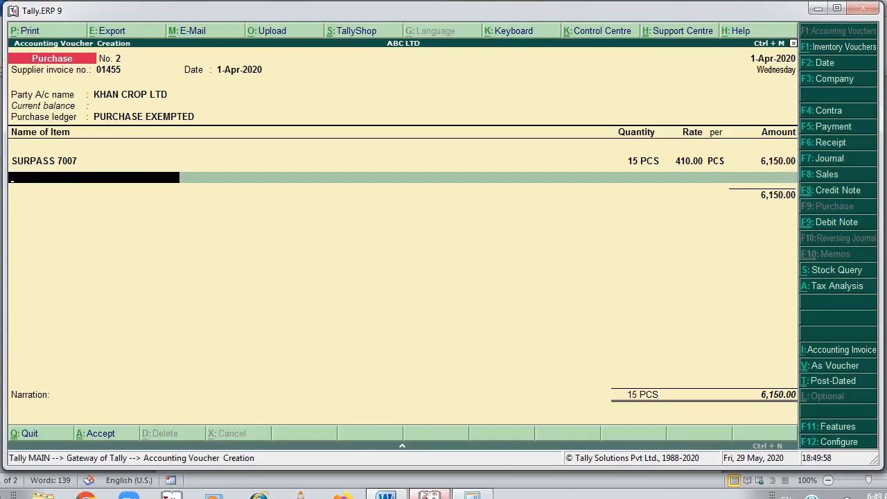
pyautogui.hotkey('alt', 'Tab')
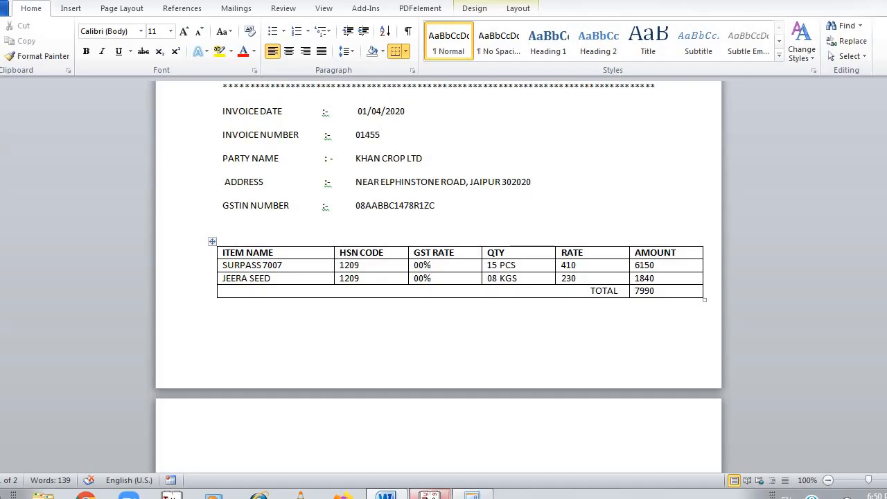
pyautogui.hotkey('alt', 'Tab')
pyautogui.write('J')
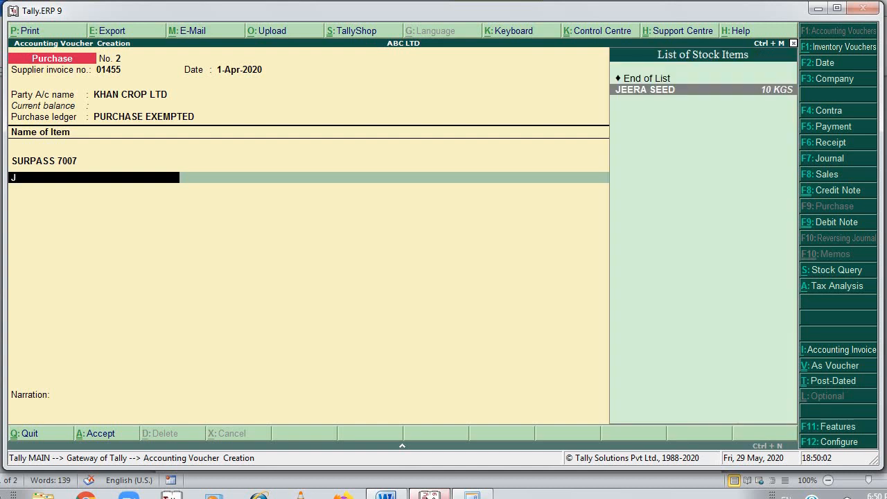
pyautogui.press('Return')
pyautogui.write('8')
pyautogui.press('Return')
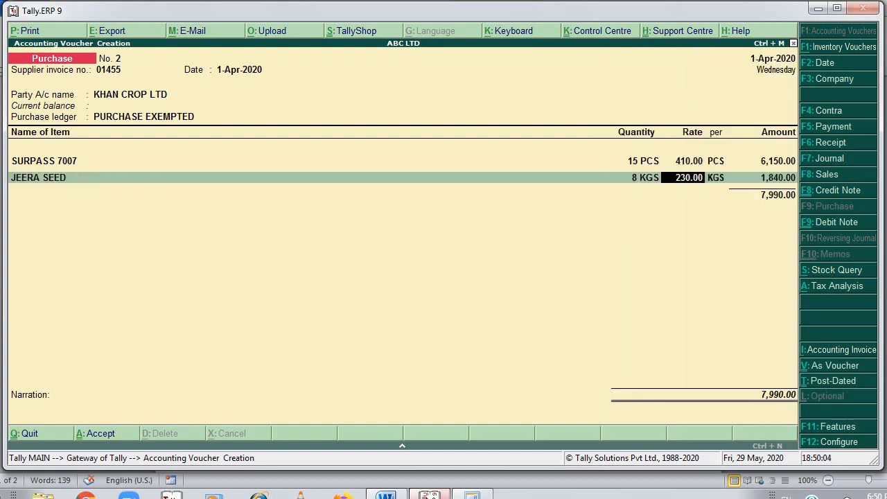
# Check the JEERA SEED rate and amount against the Word invoice, and accept the line at 230 per KGS
pyautogui.hotkey('alt', 'Tab')
pyautogui.hotkey('alt', 'Tab')
pyautogui.hotkey('alt', 'Tab')
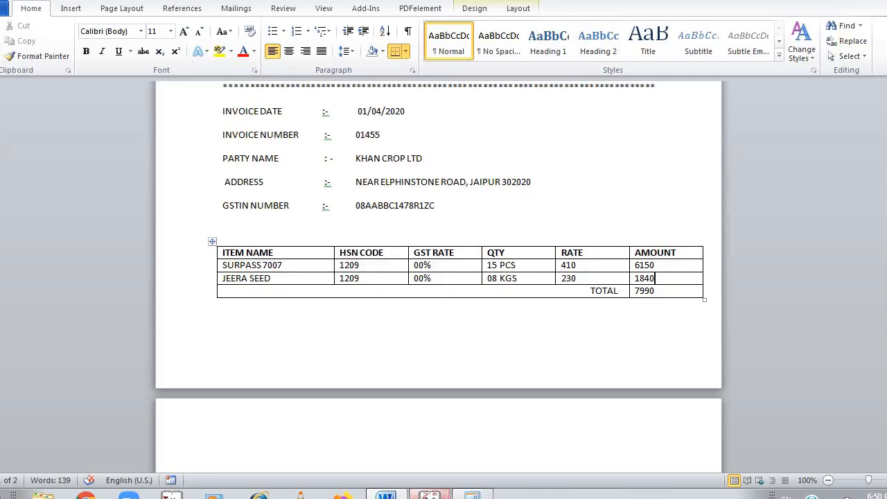
pyautogui.hotkey('alt', 'Tab')
pyautogui.press('Return')
pyautogui.press('Return')
pyautogui.press('Return')
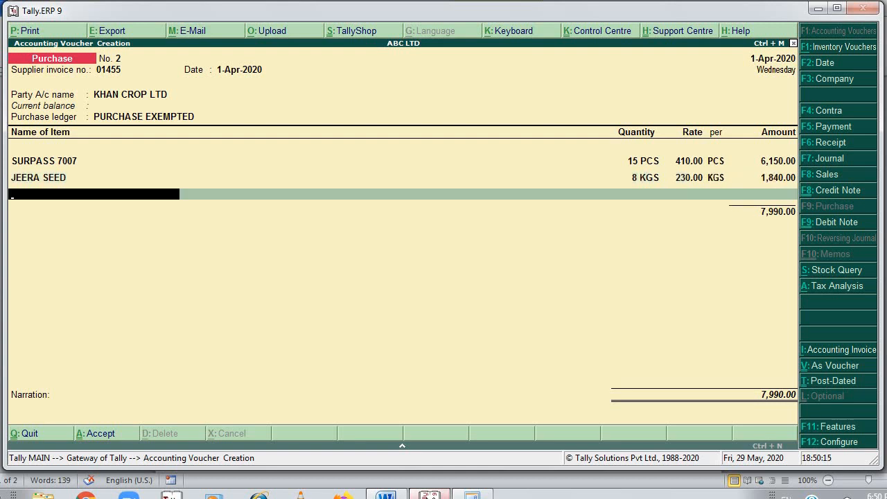
# End the voucher's item and ledger lists, move to the narration, and compare the total with the Word invoice
pyautogui.press('Return')
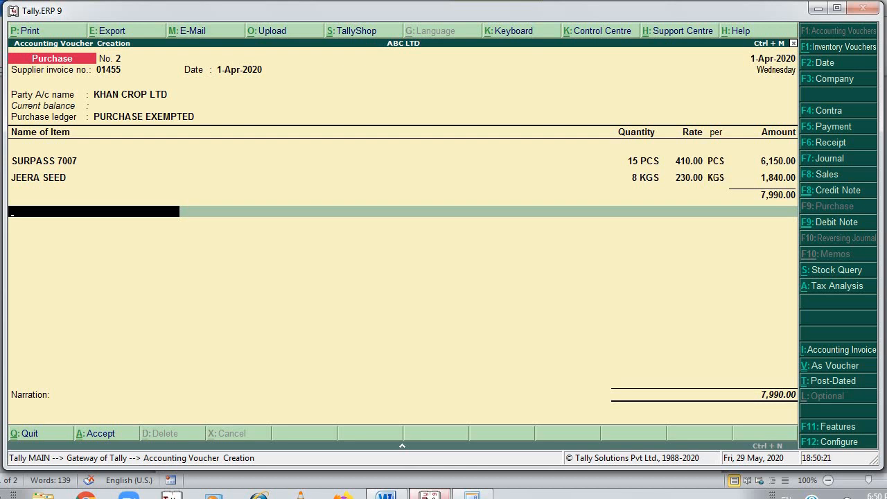
pyautogui.press('Return')
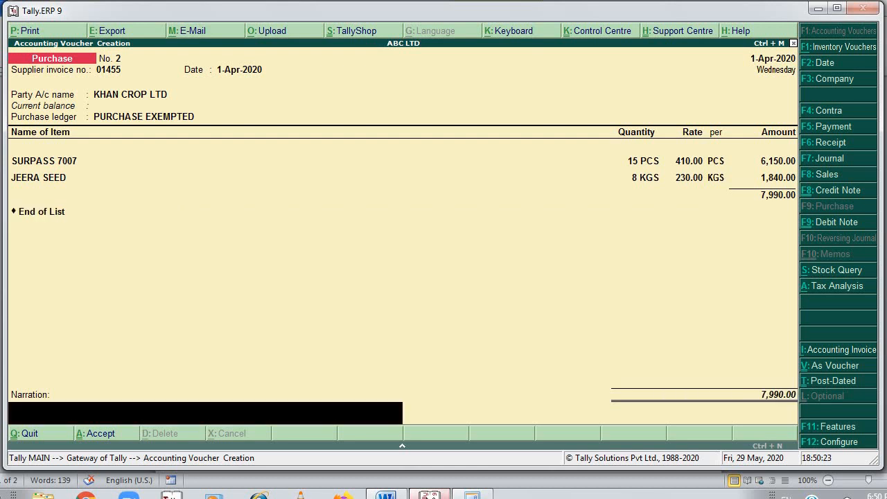
pyautogui.hotkey('alt', 'Tab')
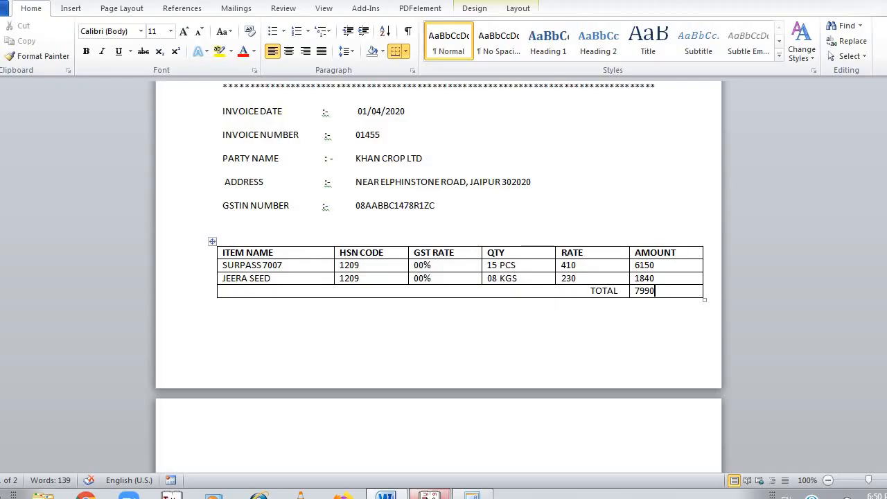
pyautogui.hotkey('alt', 'Tab')
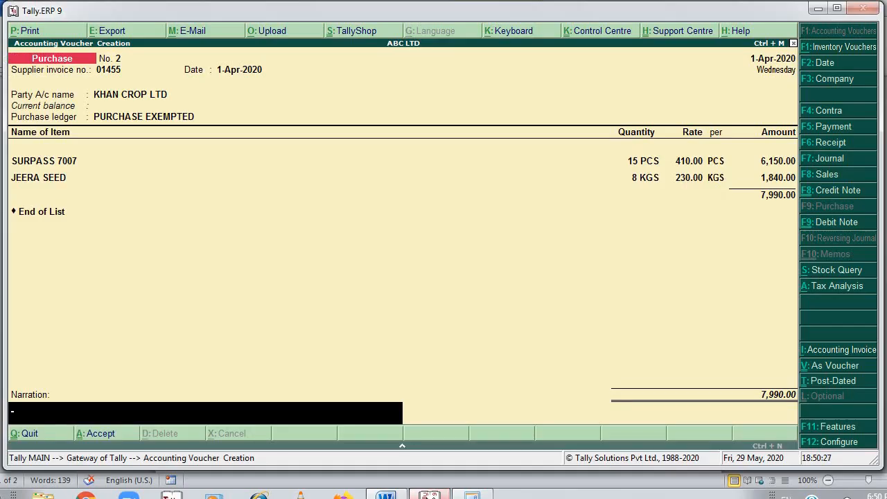
# Switch to the Word document and go back up to the numbered topic list to review the purchase entry topic
pyautogui.click(385, 496)
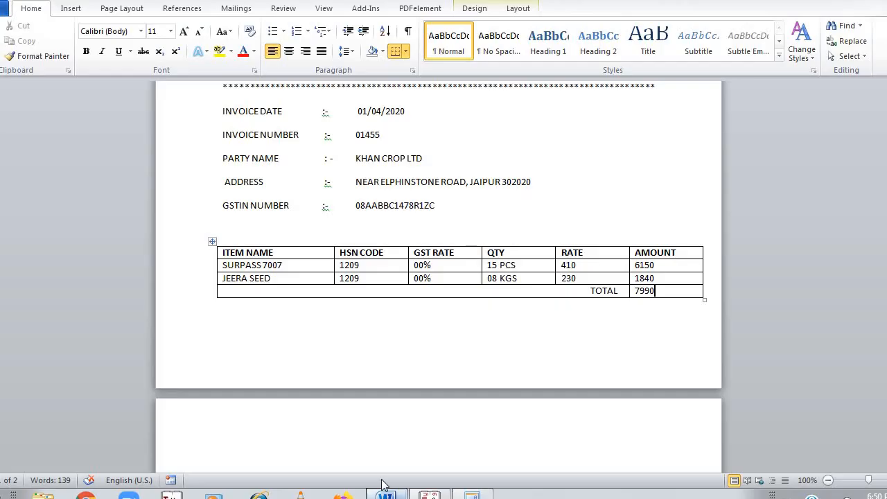
pyautogui.press('Up')
pyautogui.press('Up')
pyautogui.press('Up')
pyautogui.press('Up')
pyautogui.press('Up')
pyautogui.press('Up')
pyautogui.press('Up')
pyautogui.press('Up')
pyautogui.press('Up')
pyautogui.press('Up')
pyautogui.press('Up')
pyautogui.press('Up')
pyautogui.press('Up')
pyautogui.press('Up')
pyautogui.press('Up')
pyautogui.press('Up')
pyautogui.press('Up')
pyautogui.press('Up')
pyautogui.press('Up')
pyautogui.press('Up')
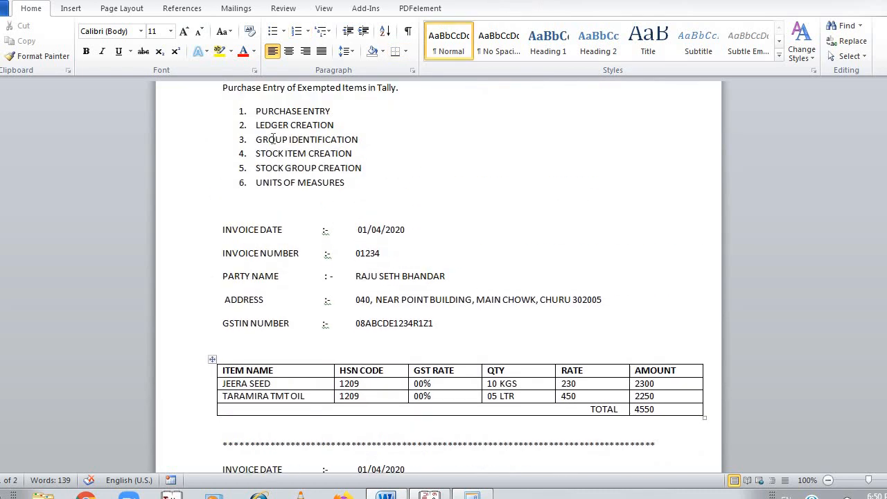
pyautogui.click(276, 111)
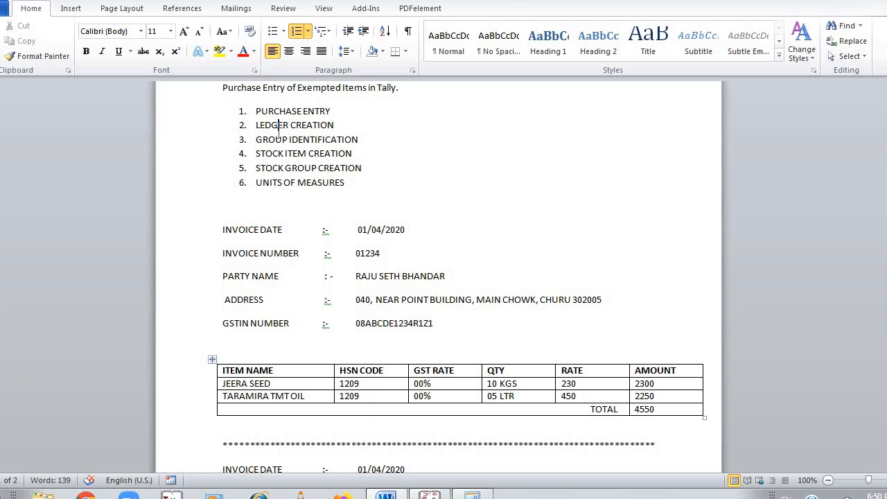
# Compare the ledger, group, stock item and stock group topics in Word with the KHAN CROP LTD purchase voucher in Tally
pyautogui.hotkey('alt', 'Tab')
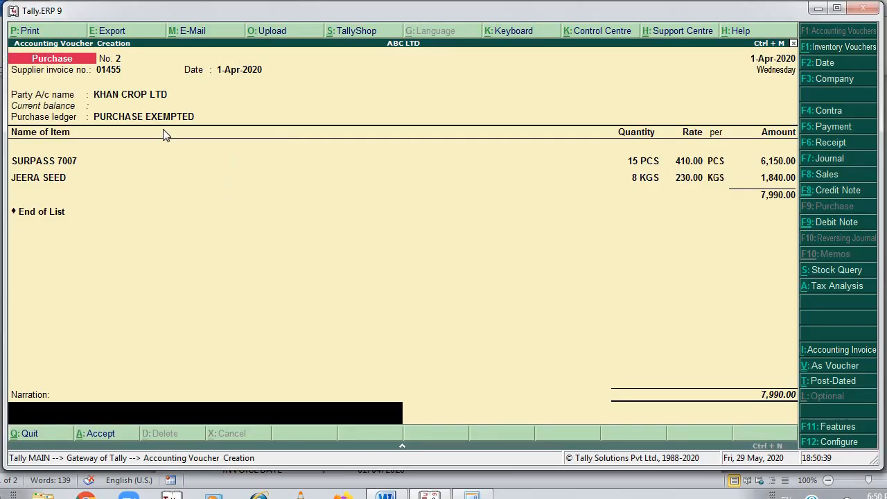
pyautogui.hotkey('alt', 'Tab')
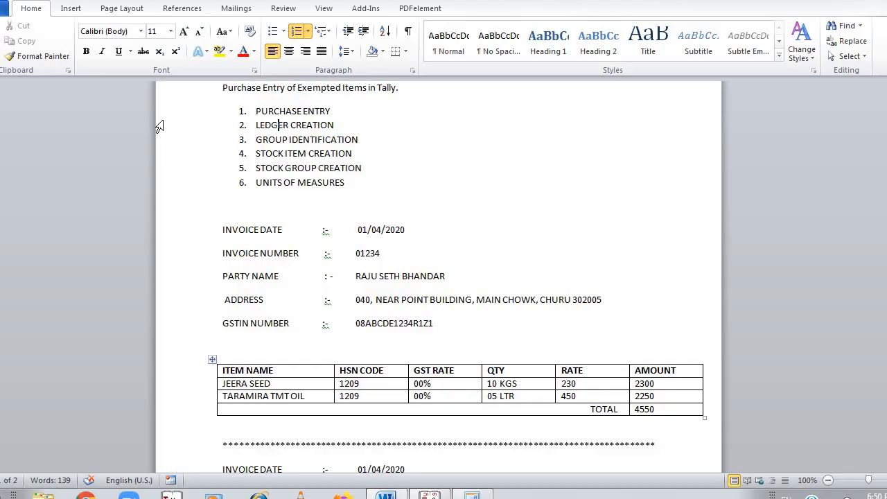
pyautogui.hotkey('alt', 'Tab')
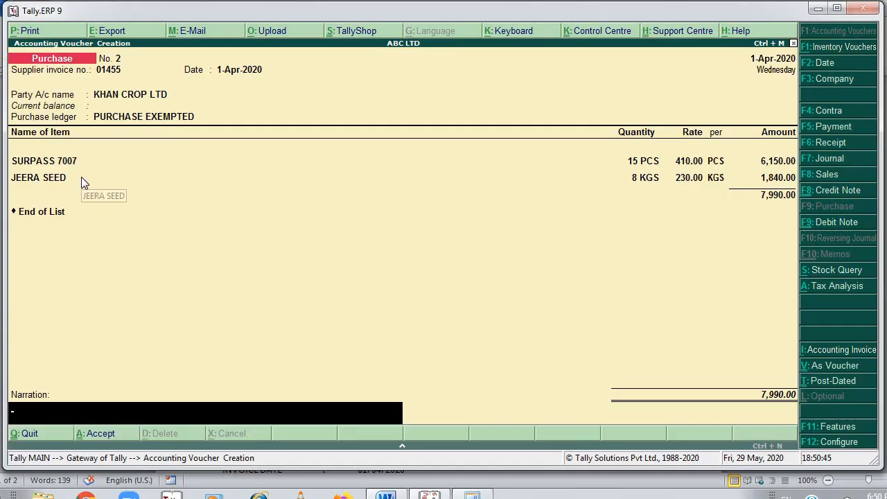
pyautogui.hotkey('alt', 'Tab')
pyautogui.press('Down')
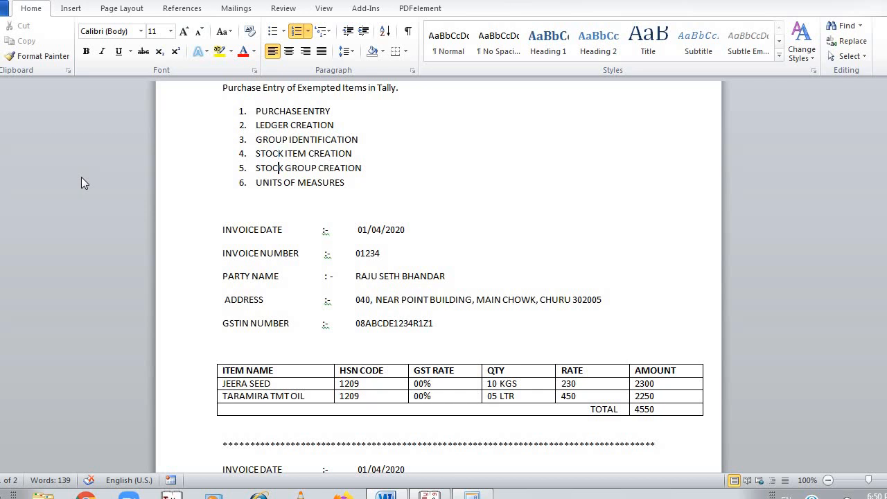
pyautogui.hotkey('alt', 'Tab')
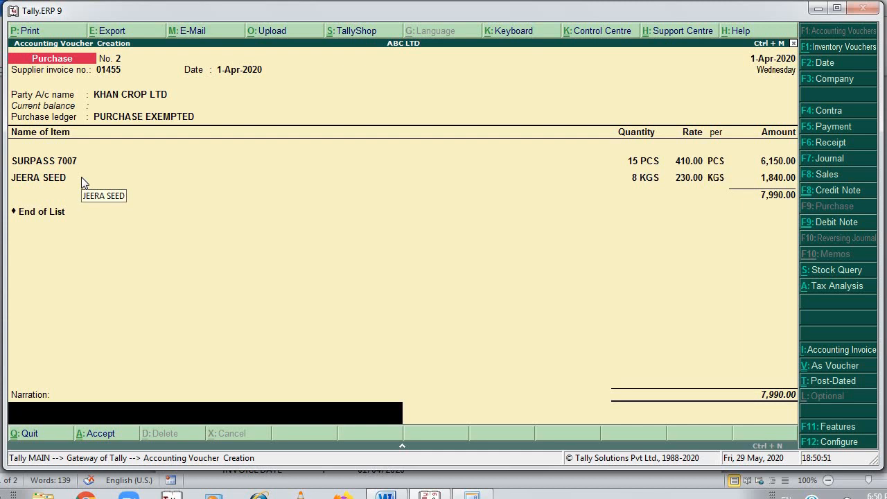
# Leave the narration blank, check the units of measures topic in Word, and save the KHAN CROP LTD purchase voucher in Tally
pyautogui.press('Return')
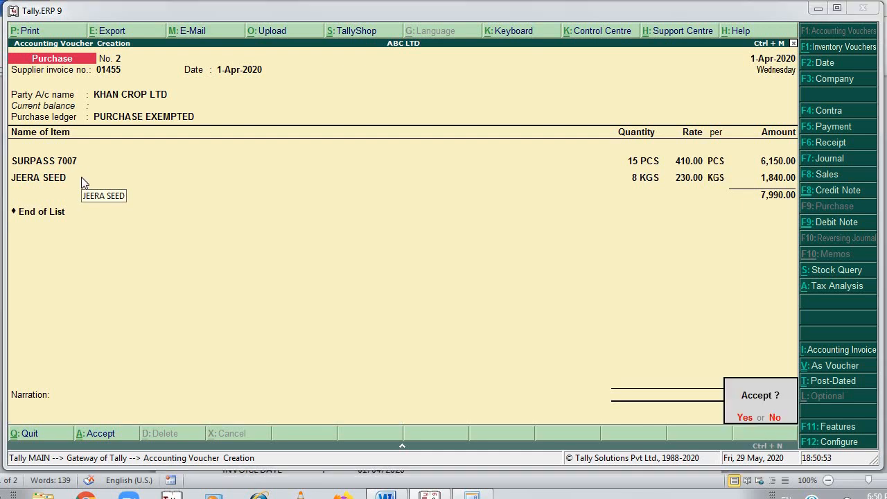
pyautogui.hotkey('alt', 'Tab')
pyautogui.hotkey('alt', 'Tab')
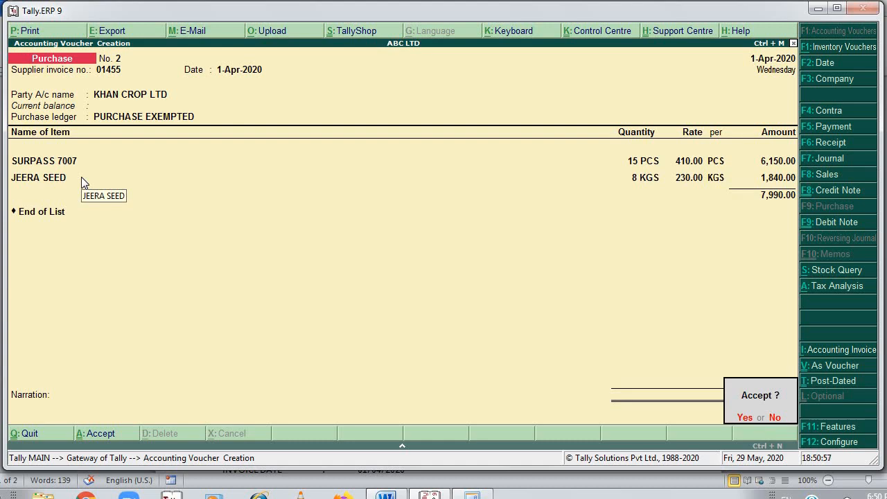
pyautogui.hotkey('alt', 'Tab')
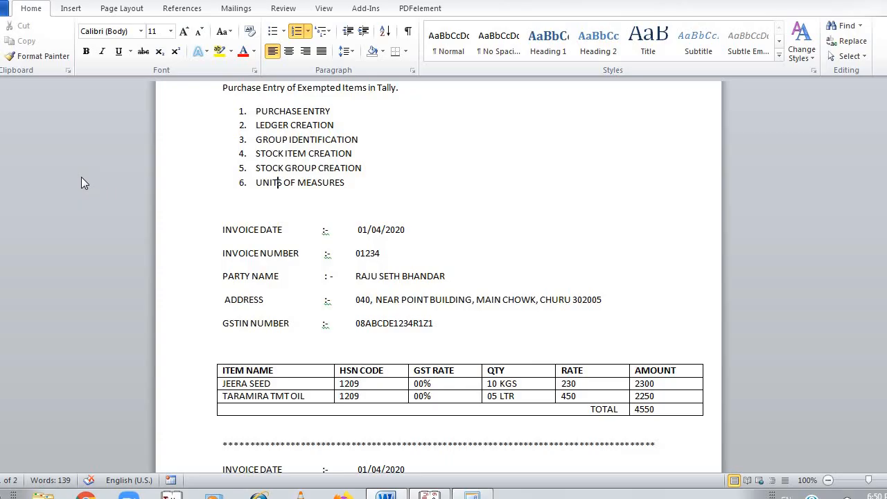
pyautogui.hotkey('alt', 'Tab')
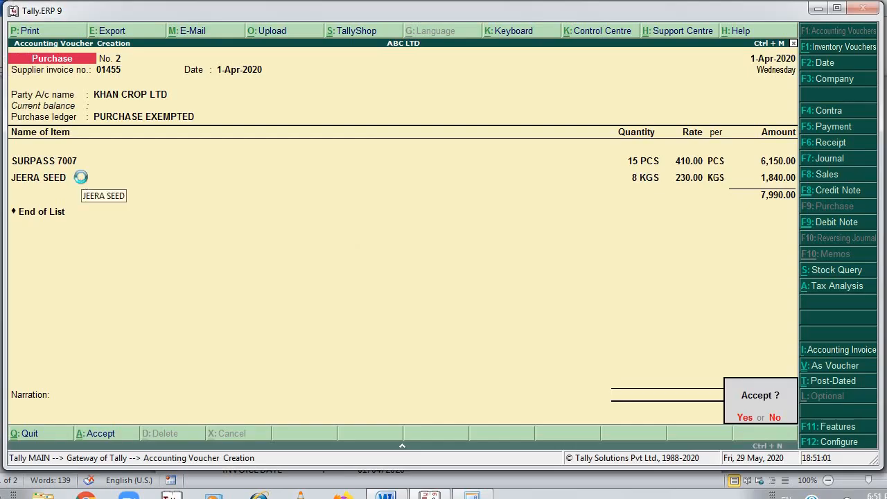
pyautogui.press('y')
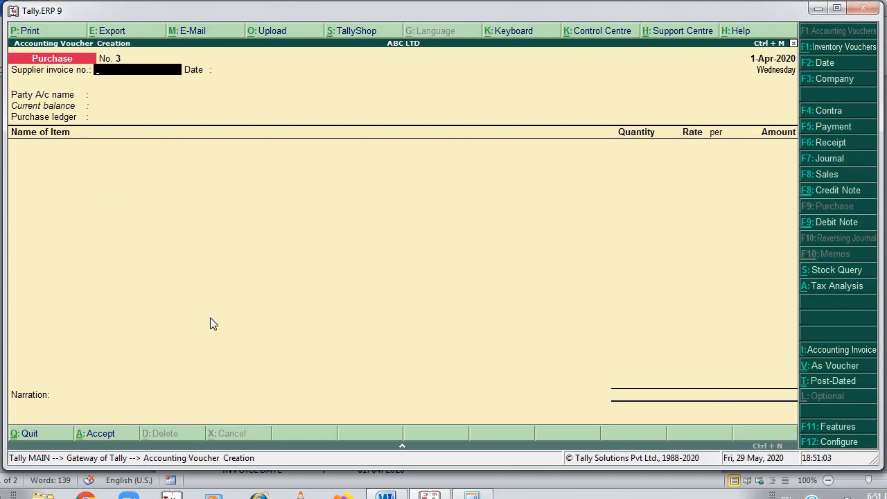
# Select the six numbered topics, from PURCHASE ENTRY to UNITS OF MEASURES, in Word for review, and return to Tally
pyautogui.hotkey('alt', 'Tab')
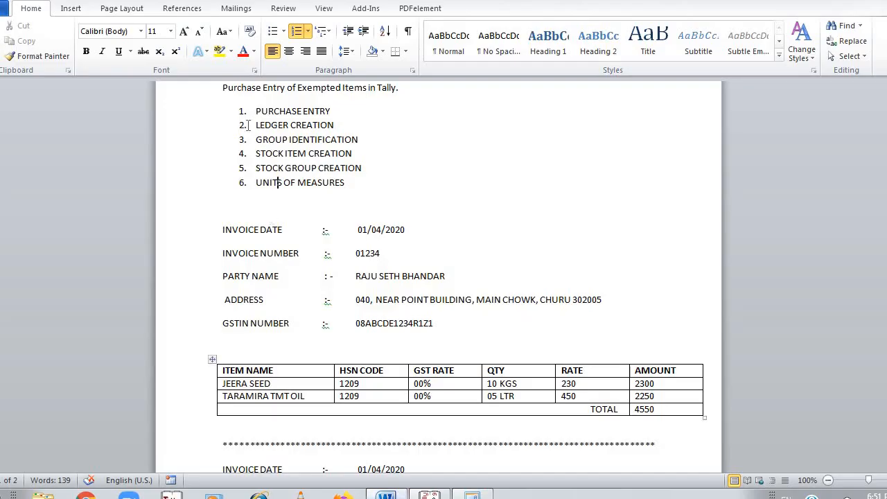
pyautogui.click(256, 113)
pyautogui.hotkey('shift', 'Down')
pyautogui.hotkey('shift', 'Down')
pyautogui.hotkey('shift', 'Down')
pyautogui.hotkey('shift', 'Down')
pyautogui.hotkey('shift', 'Down')
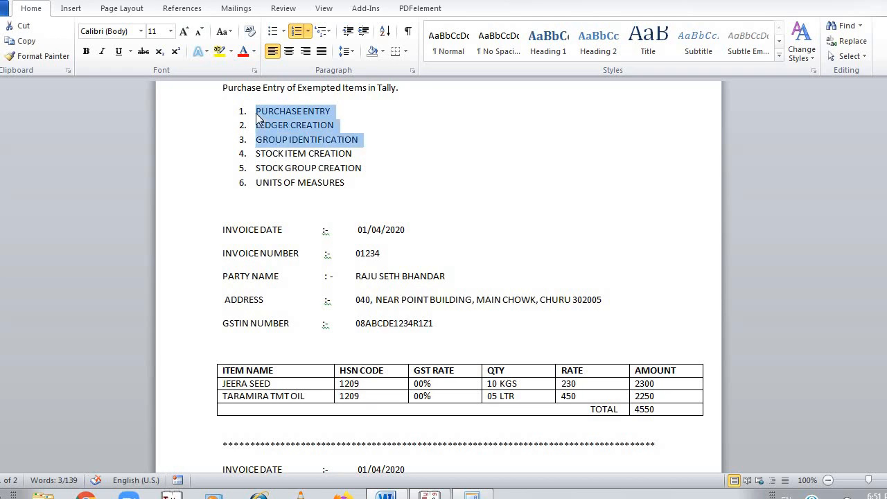
pyautogui.hotkey('shift', 'Down')
pyautogui.hotkey('alt', 'Tab')
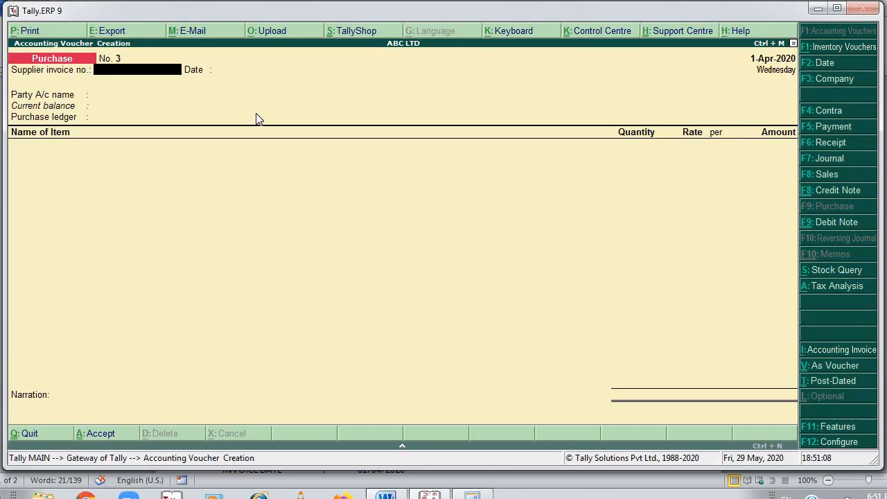